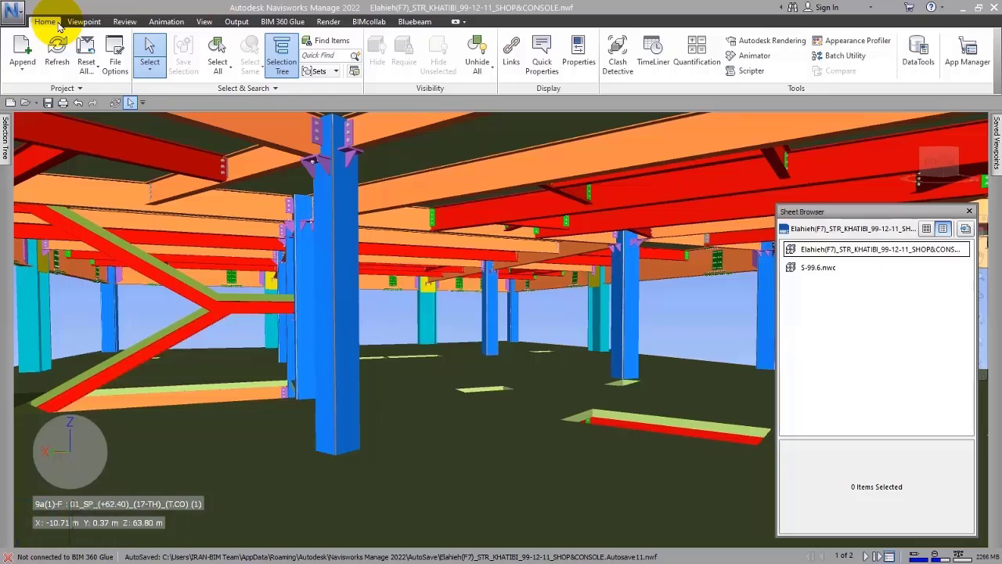
Hide the Selection Tree window and show it again.
left_click(277, 81)
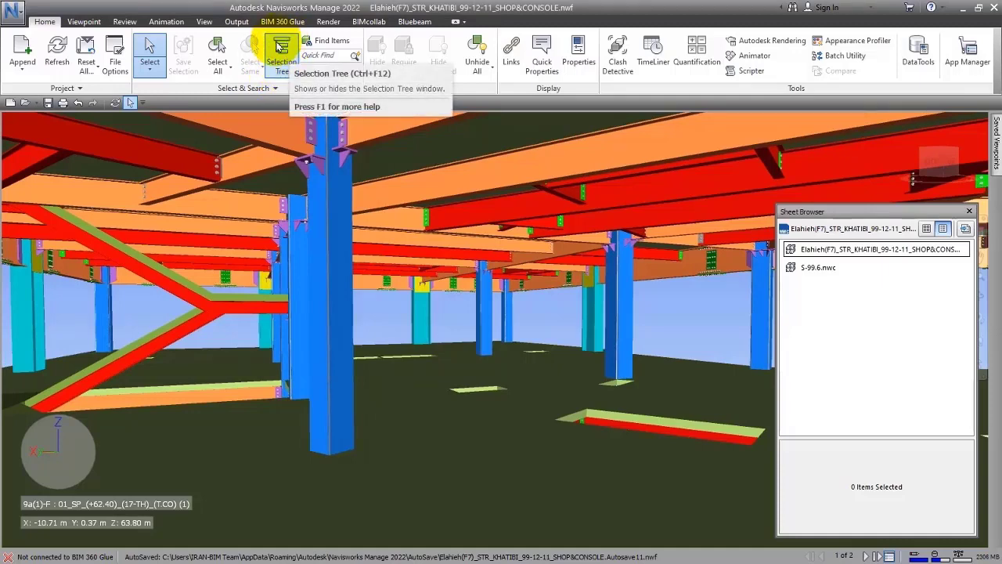
left_click(280, 49)
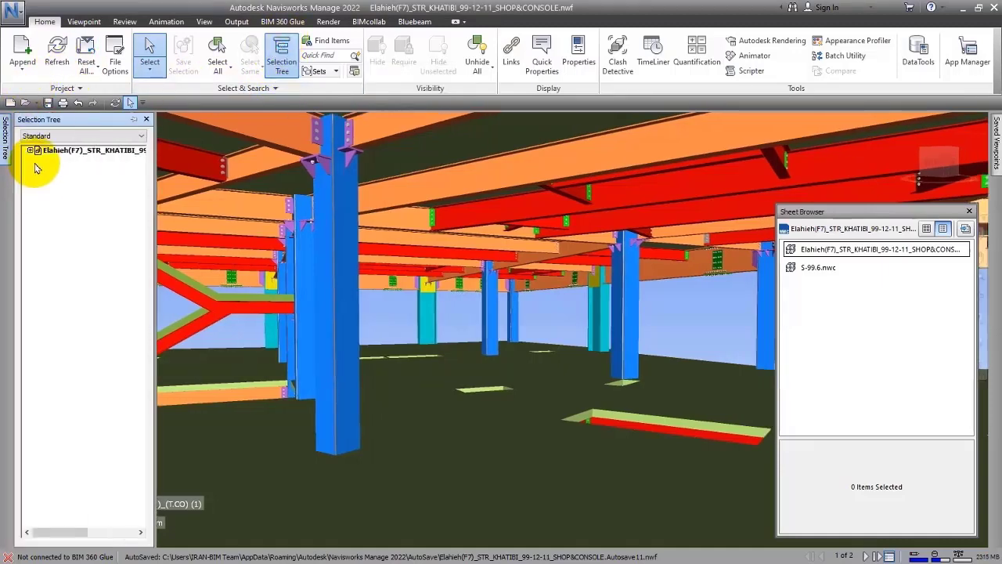
left_click(384, 313)
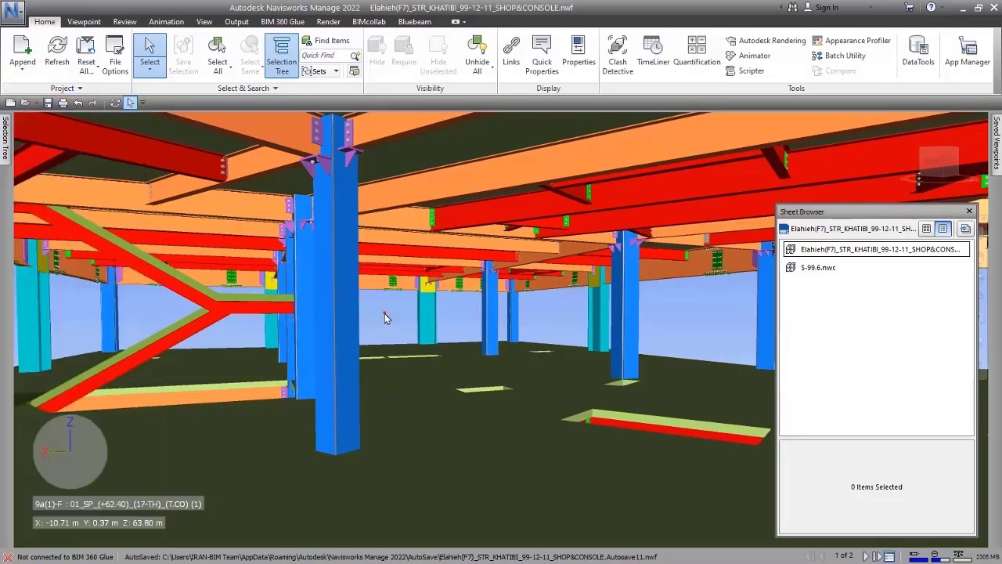
Pin the Selection Tree window open and return it to auto-hide.
left_click(8, 149)
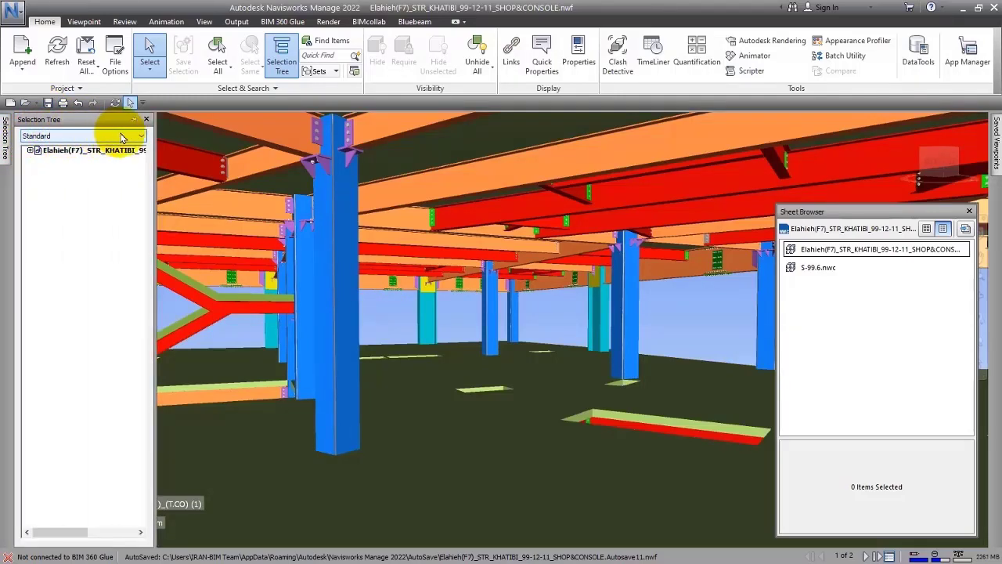
left_click(134, 120)
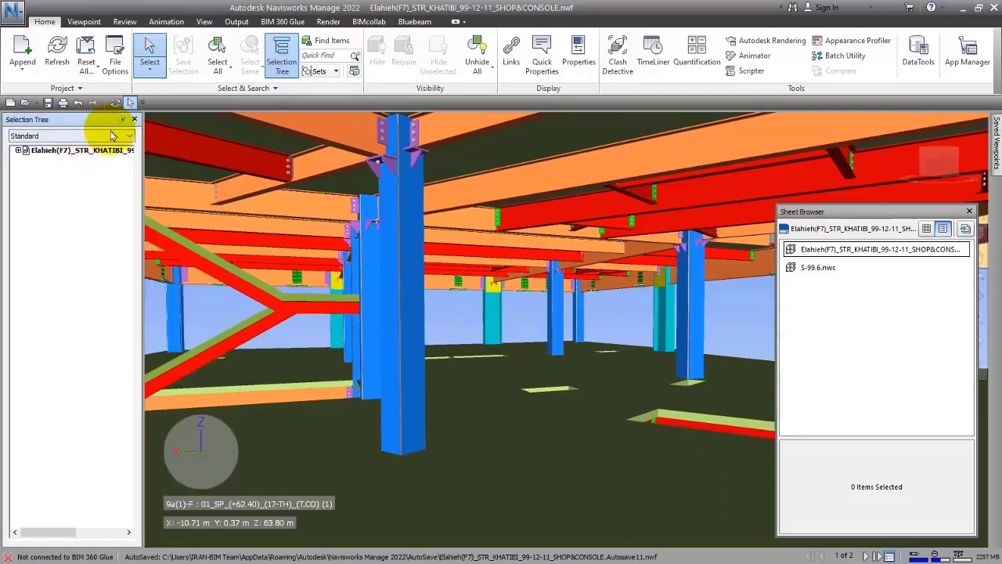
left_click(121, 120)
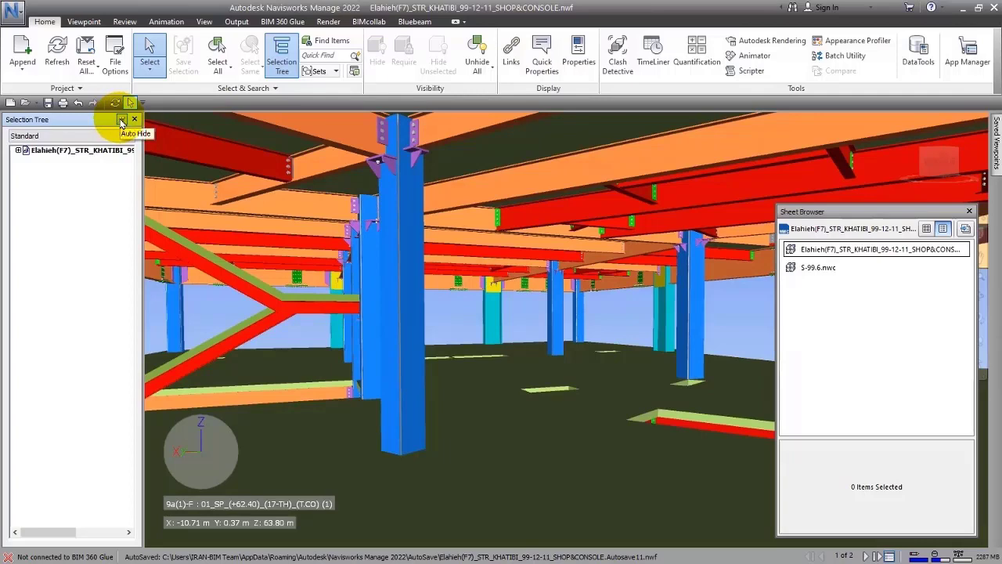
left_click(121, 121)
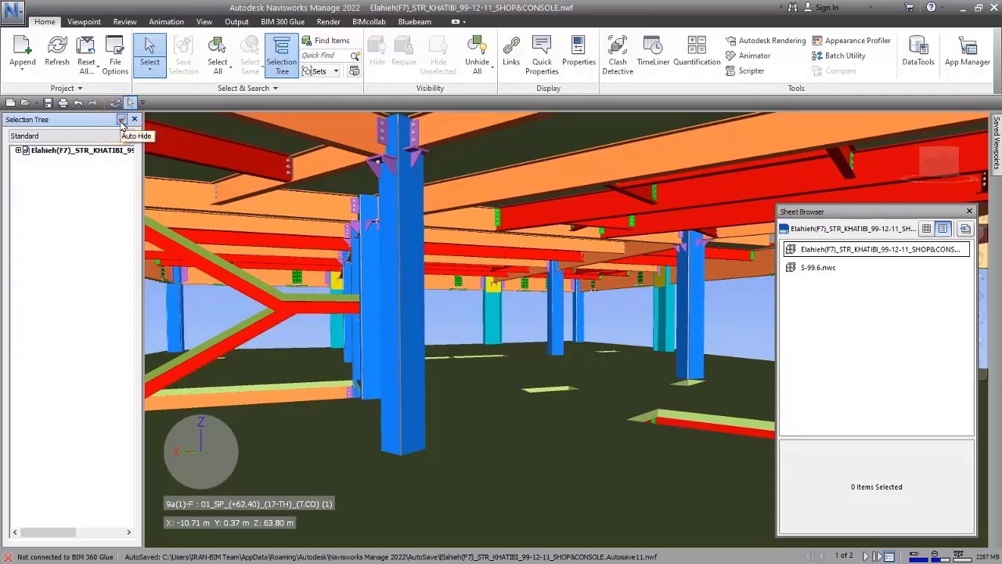
left_click(249, 220)
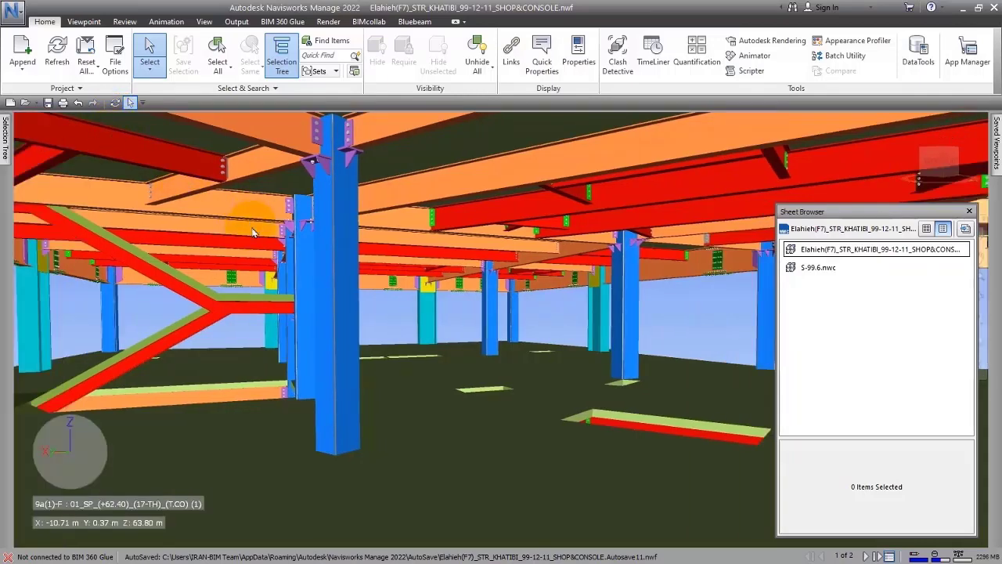
Pin the Selection Tree window open and make it wider.
left_click(6, 134)
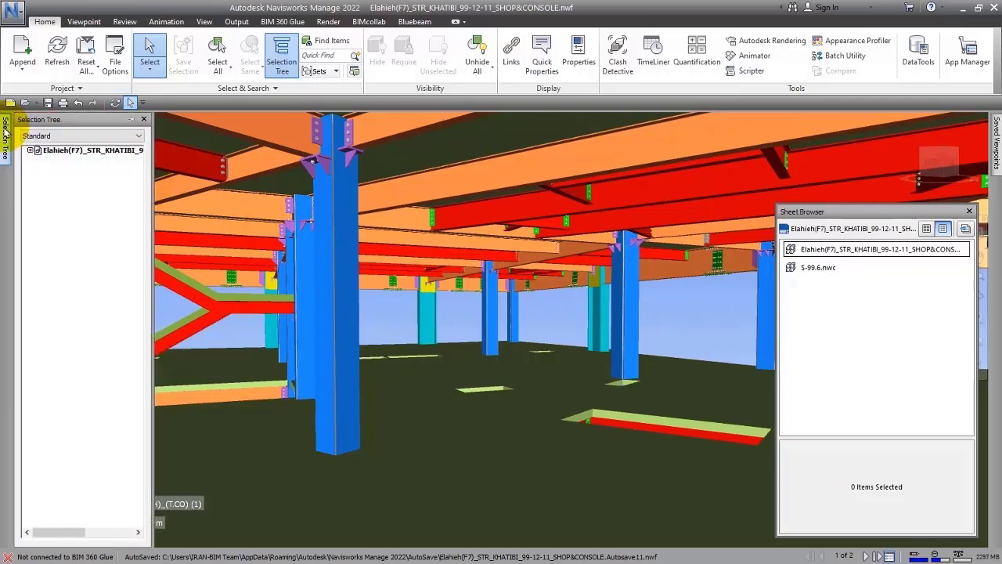
left_click(130, 119)
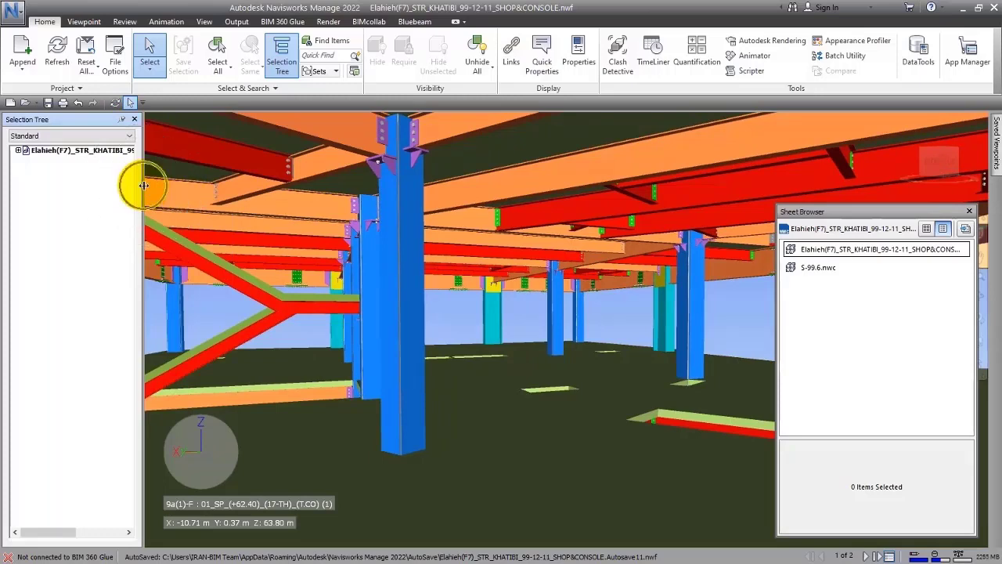
left_click_drag(144, 185, 179, 183)
Examine the whole tower from its back-left corner and the steel framing around the 13th floor up close.
middle_click_drag(271, 274, 331, 278)
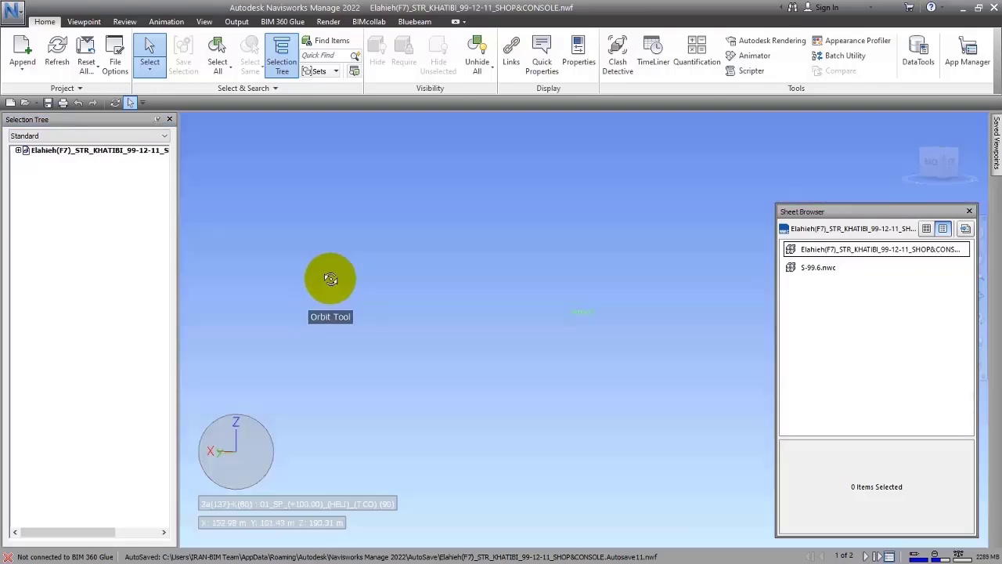
left_click(947, 160)
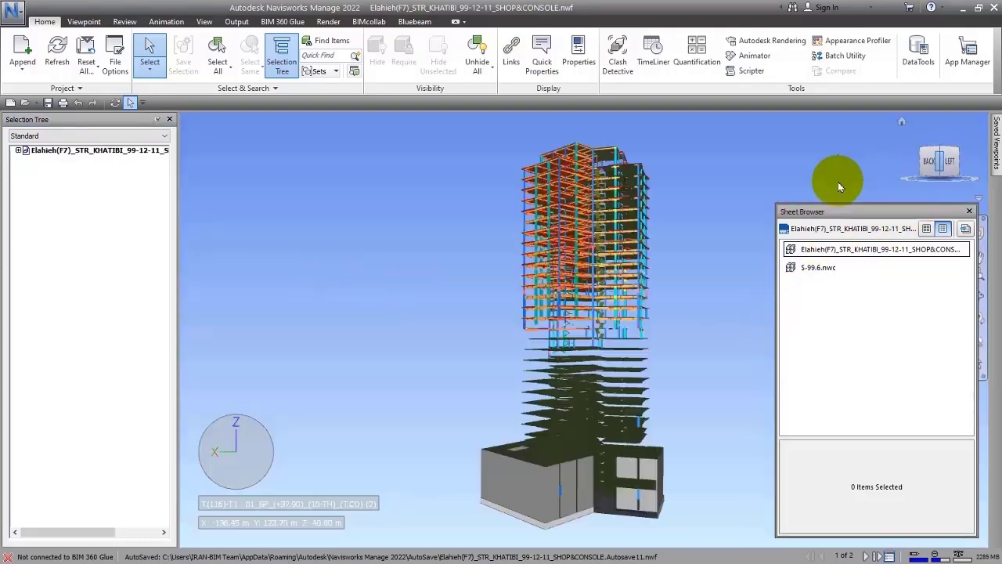
scroll(552, 297, "up", 6)
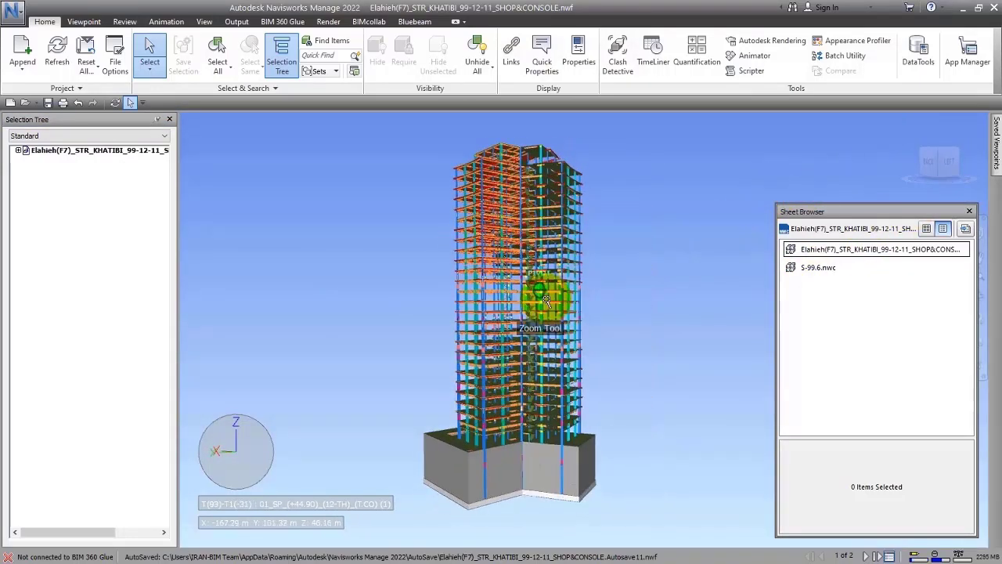
scroll(547, 300, "up", 6)
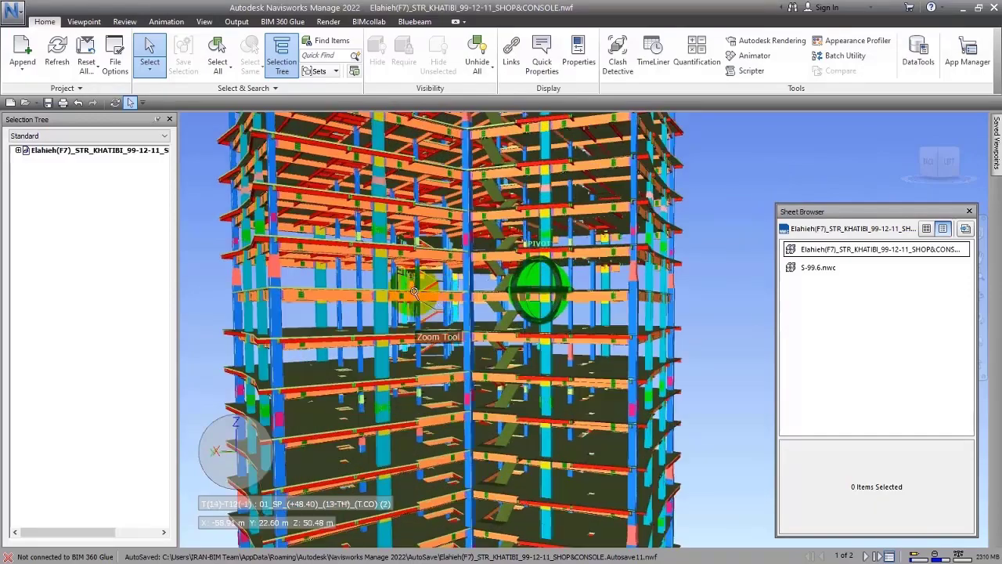
scroll(454, 294, "up", 8)
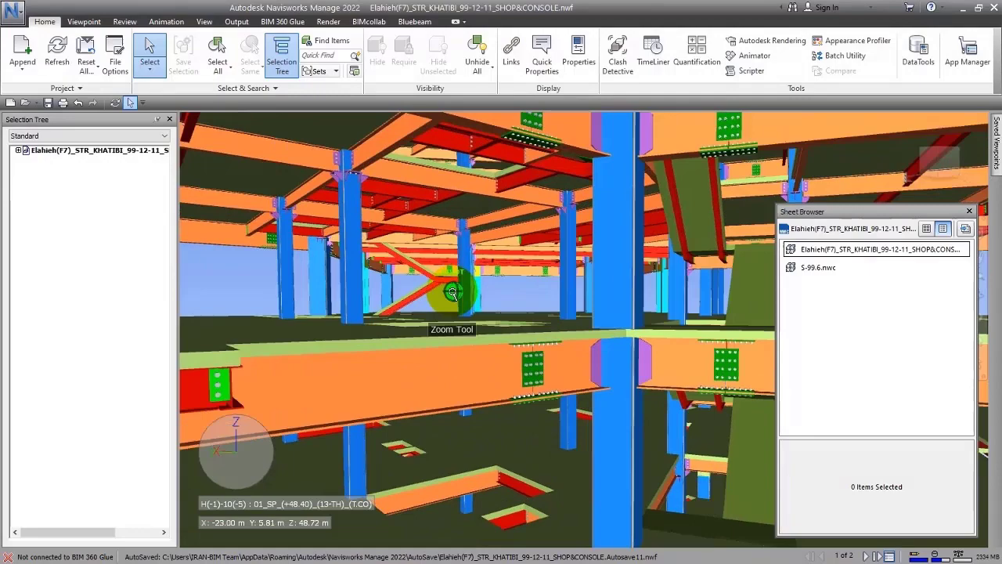
middle_click_drag(452, 292, 381, 241, "shift")
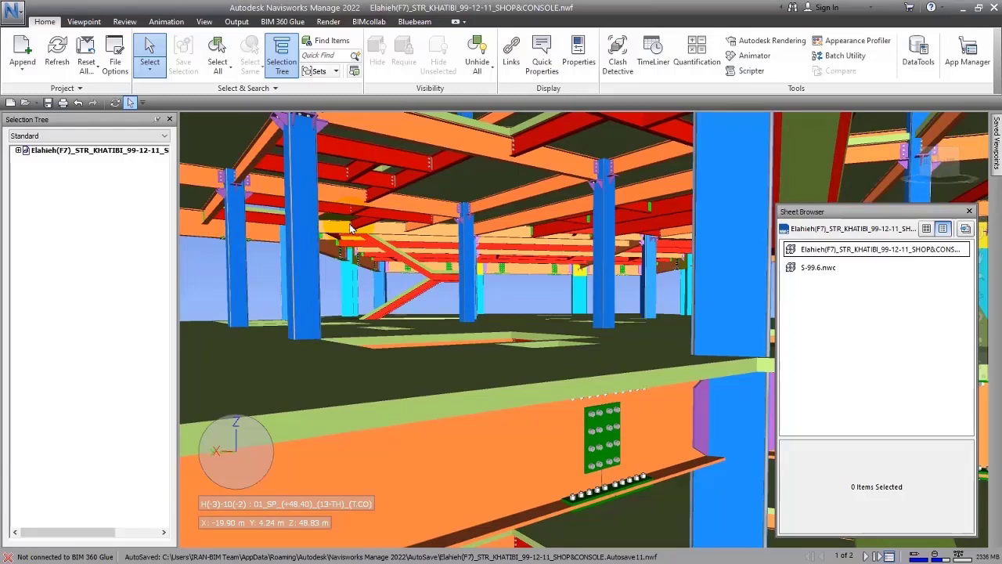
left_click(145, 222)
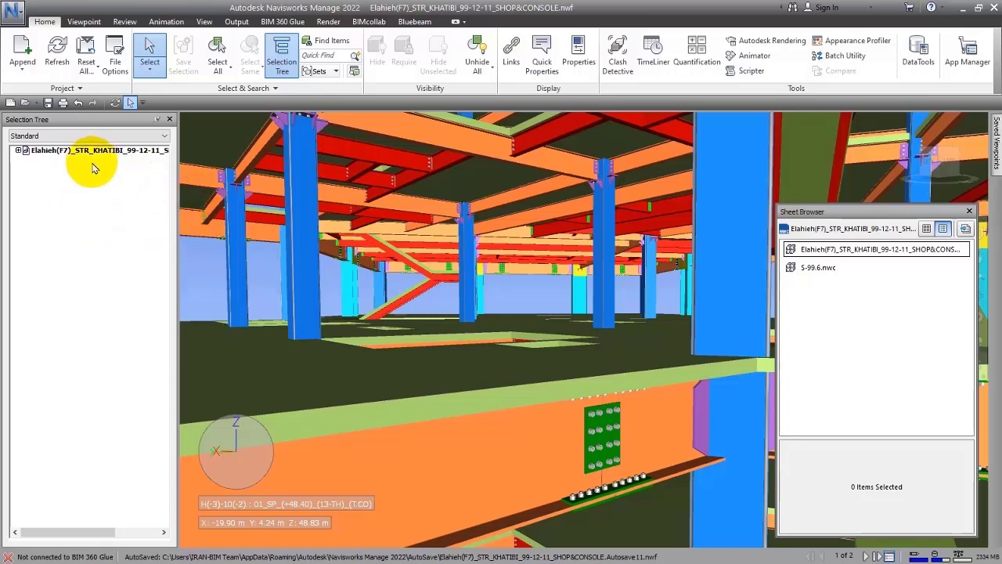
Expand the structural model in the Selection Tree and select basement levels one after another, ending with 01_SP_(-10.02)_(-3B)_(T.ST).
left_click(18, 150)
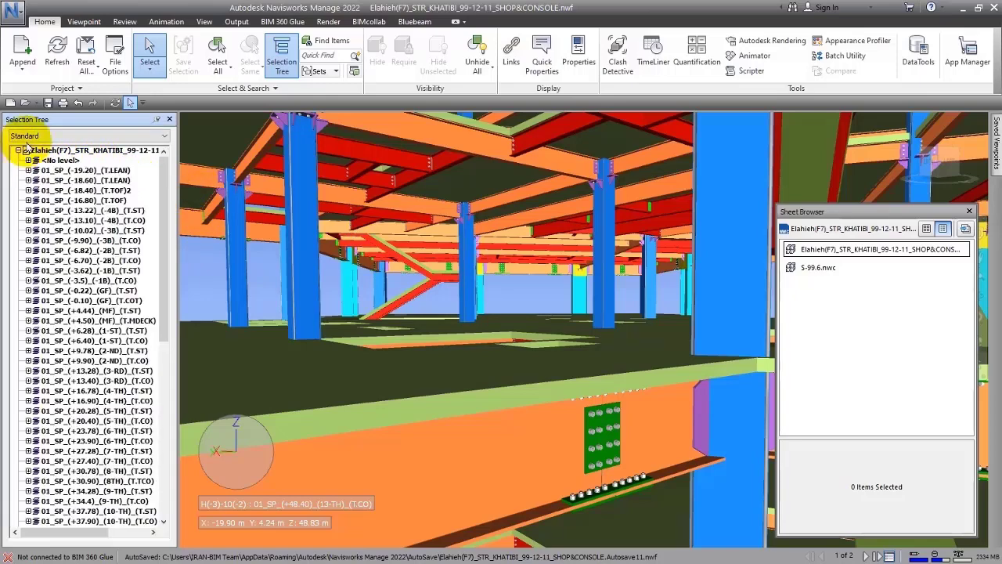
left_click(79, 169)
left_click(79, 191)
left_click(80, 229)
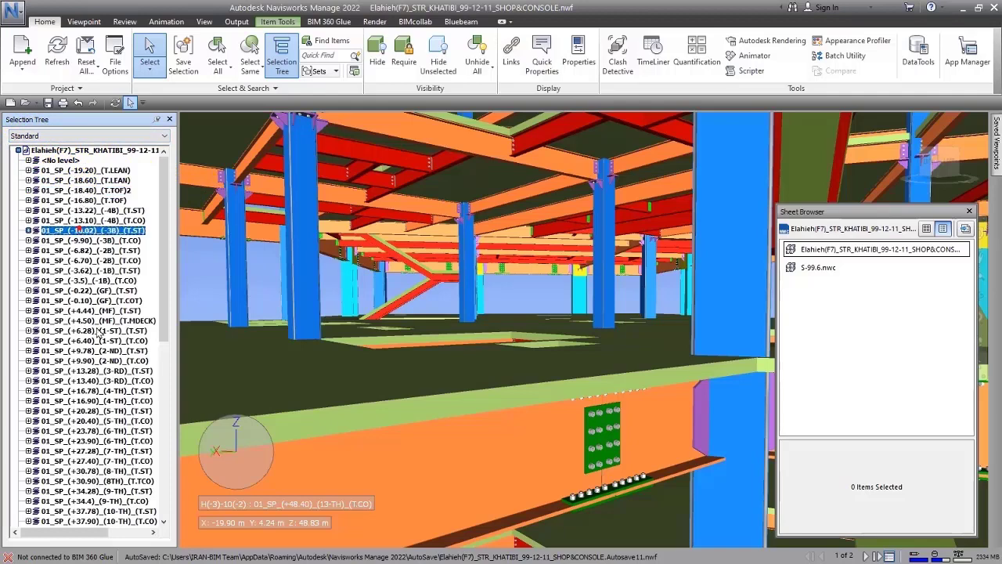
Highlight the 13th- and 14th-floor levels one at a time, including +51.90, +48.40 and +48.28, to compare their elements in the model.
scroll(96, 341, "down", 5)
left_click(95, 449)
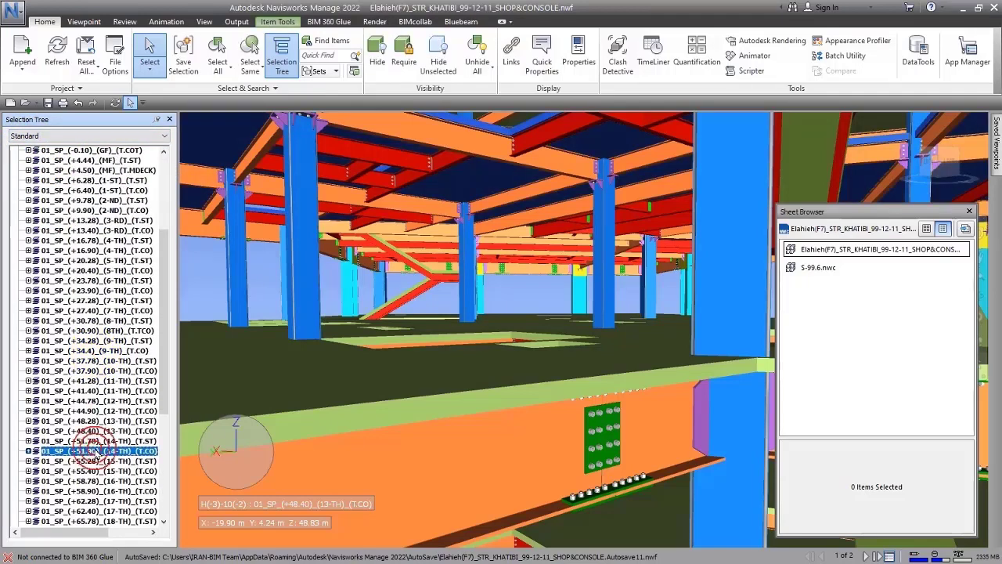
left_click(94, 433)
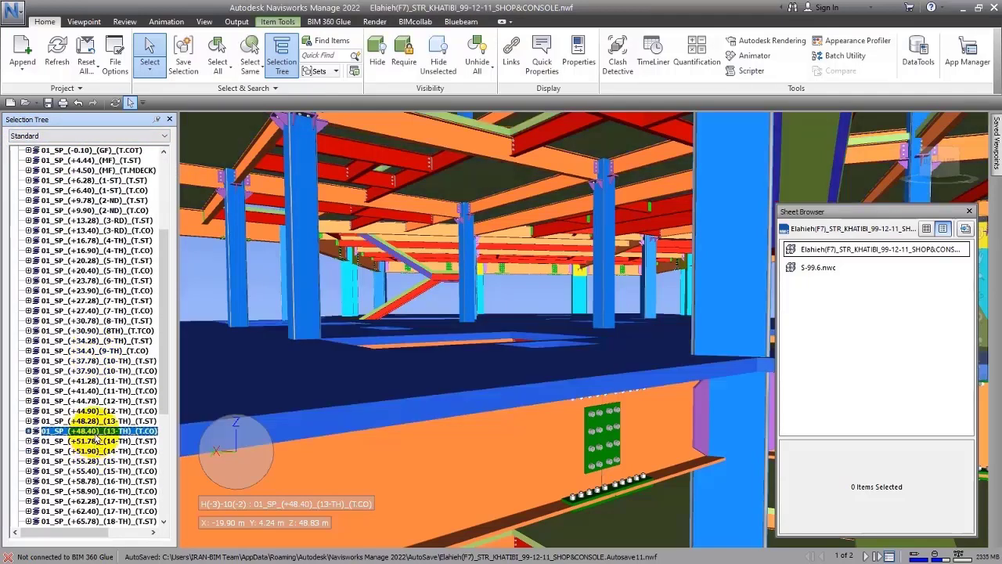
left_click(93, 422)
left_click(98, 432)
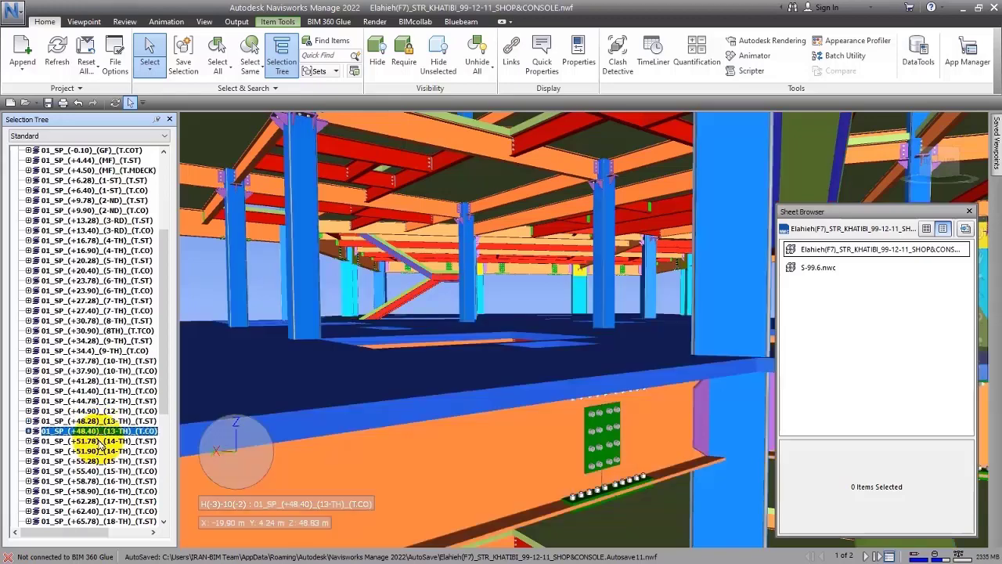
scroll(82, 290, "up", 5)
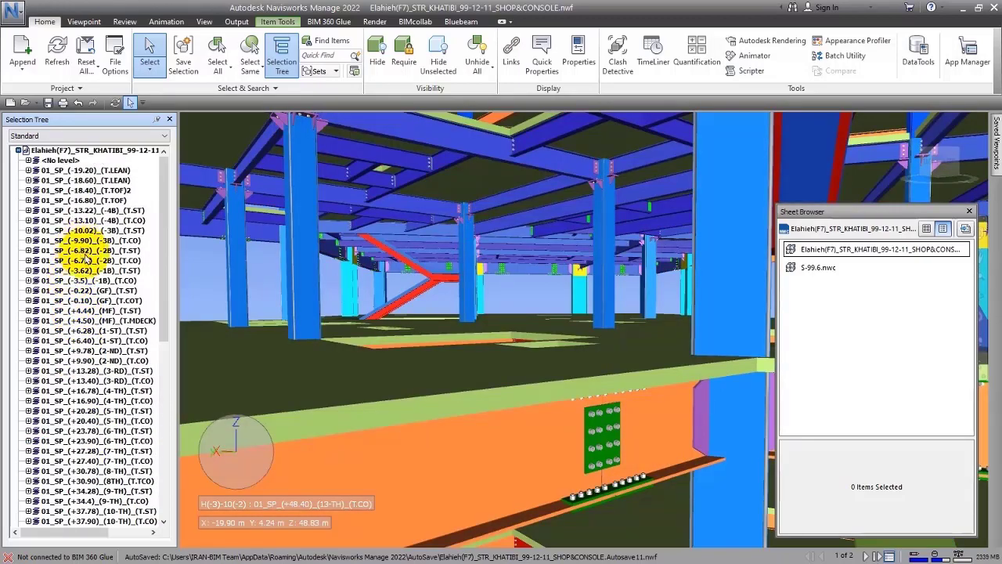
Expand level 01_SP_(+51.78)_(14-TH)_(T.ST), highlight its Floors, Structural Columns and Structural Framing in turn, and collapse it.
scroll(86, 258, "down", 7)
left_click(35, 380)
left_click(29, 381)
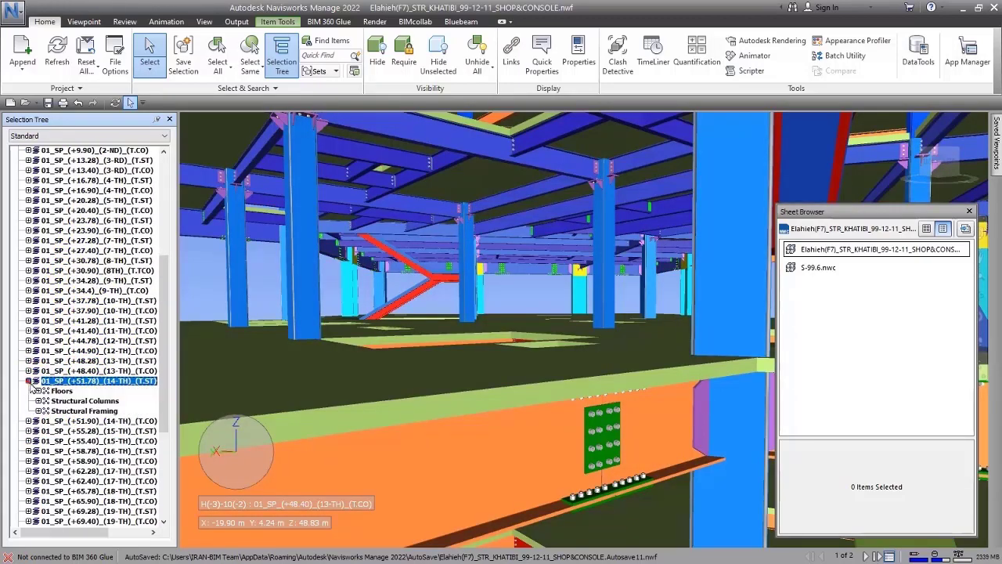
left_click(62, 390)
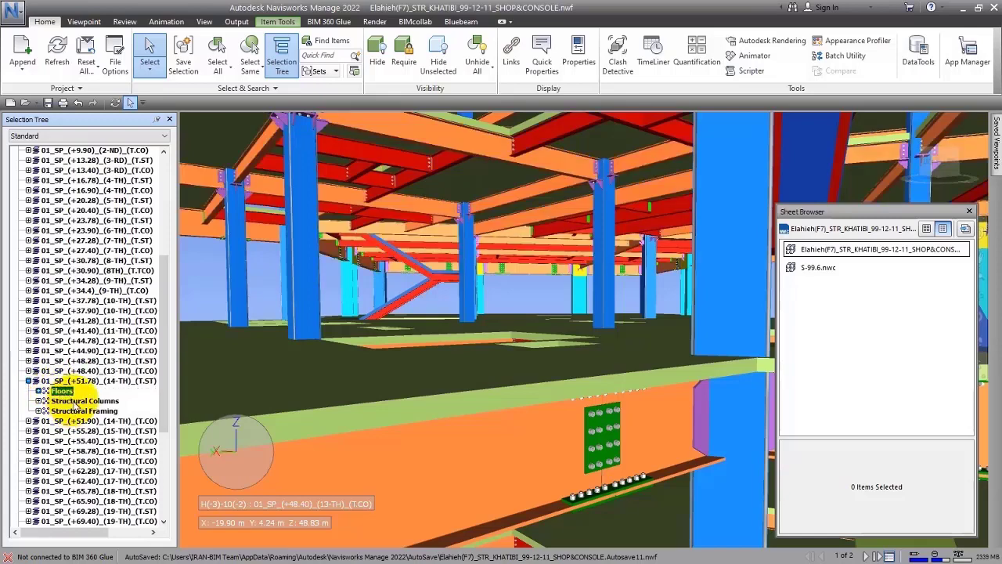
left_click(78, 401)
left_click(84, 411)
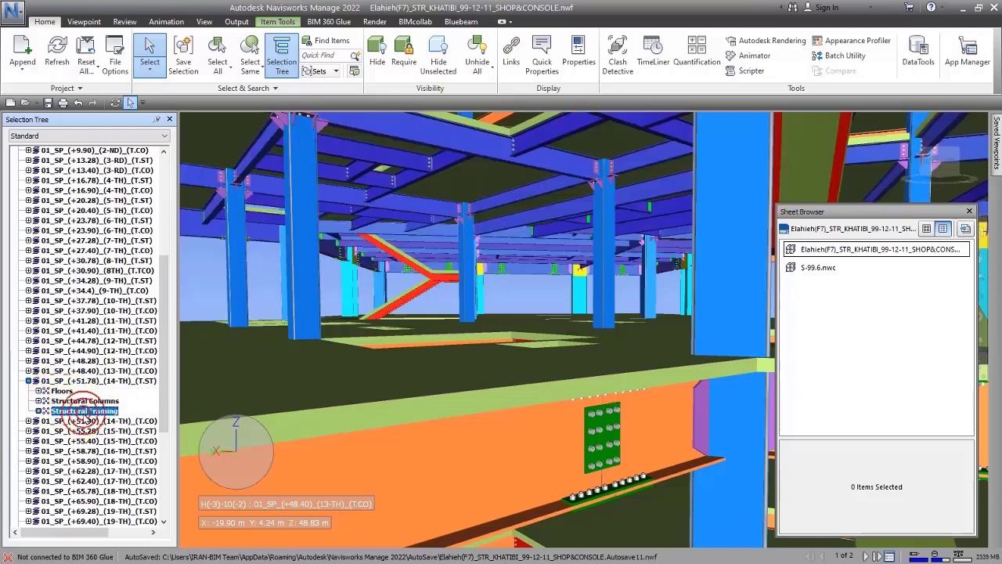
left_click(28, 381)
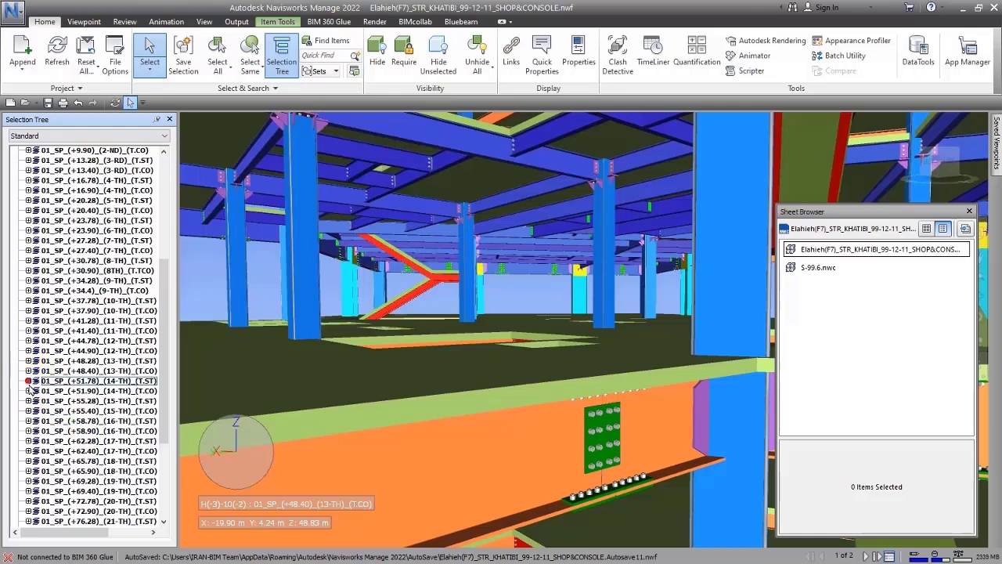
Expand level 01_SP_(+48.40)_(13-TH)_(T.CO), highlight its Floors category, and collapse the level again.
left_click(52, 372)
left_click(28, 370)
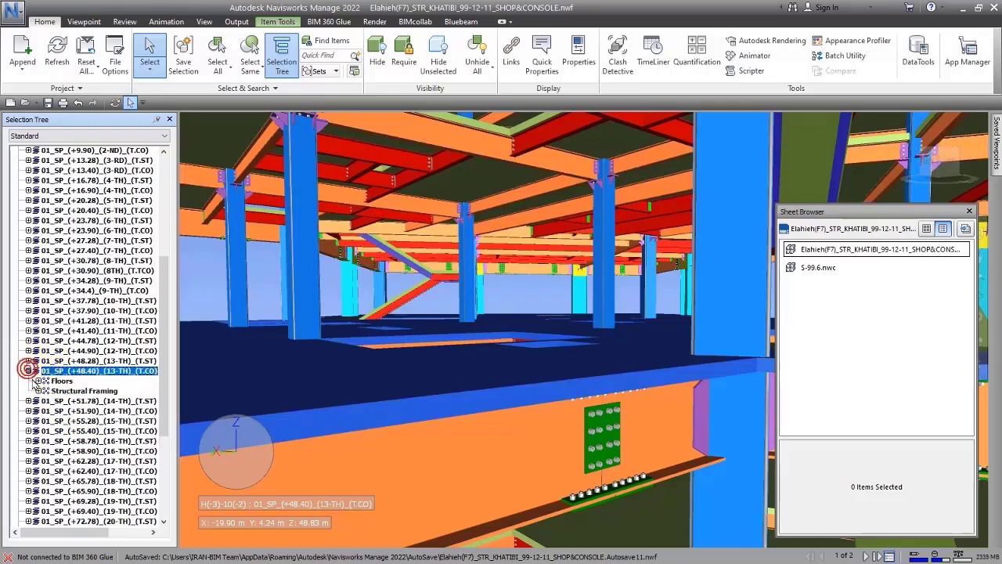
left_click(62, 381)
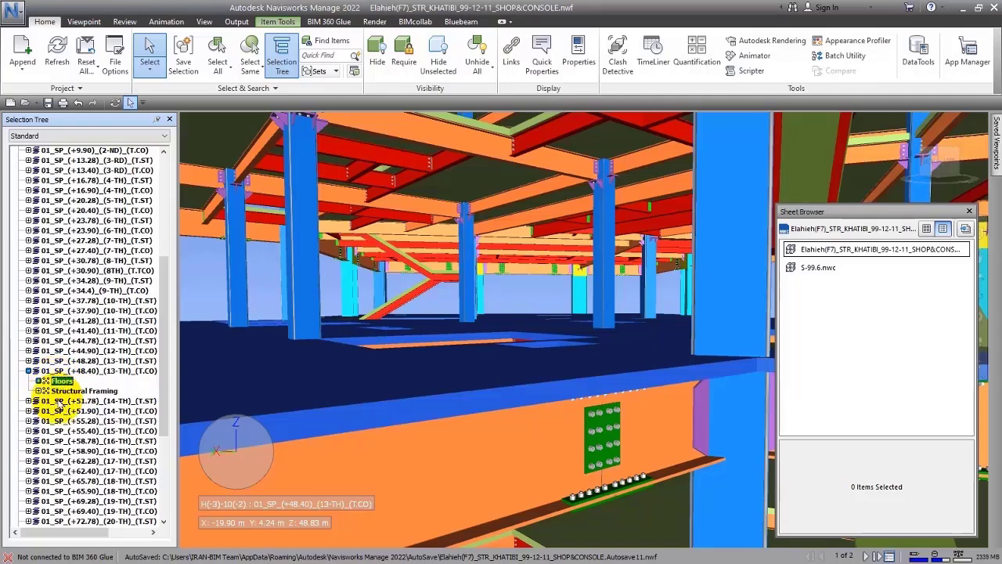
left_click(28, 370)
scroll(22, 347, "up", 7)
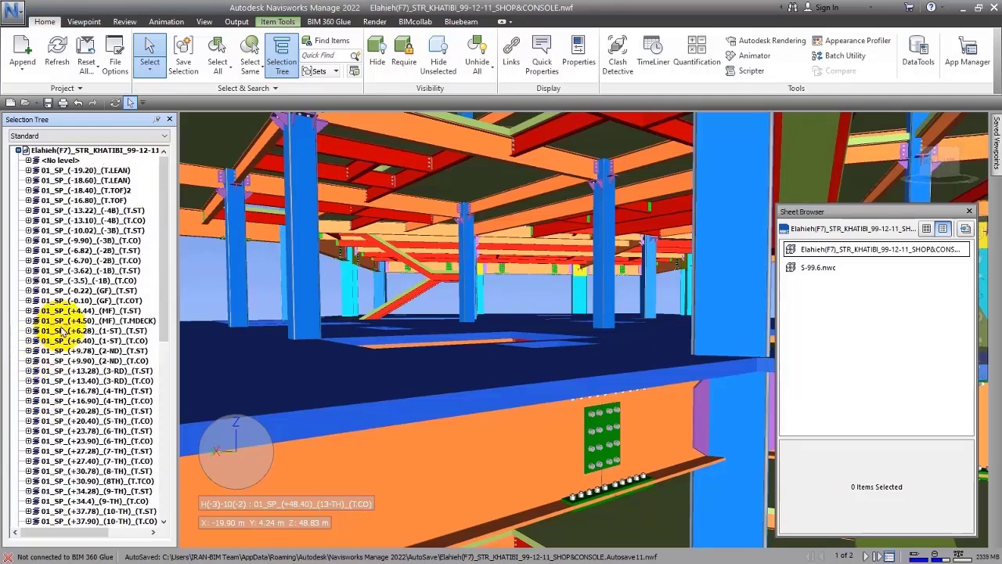
Start inserting a file through the Sheet Browser and browse to the EXAMPLE folder inside AS-Example.
left_click(965, 229)
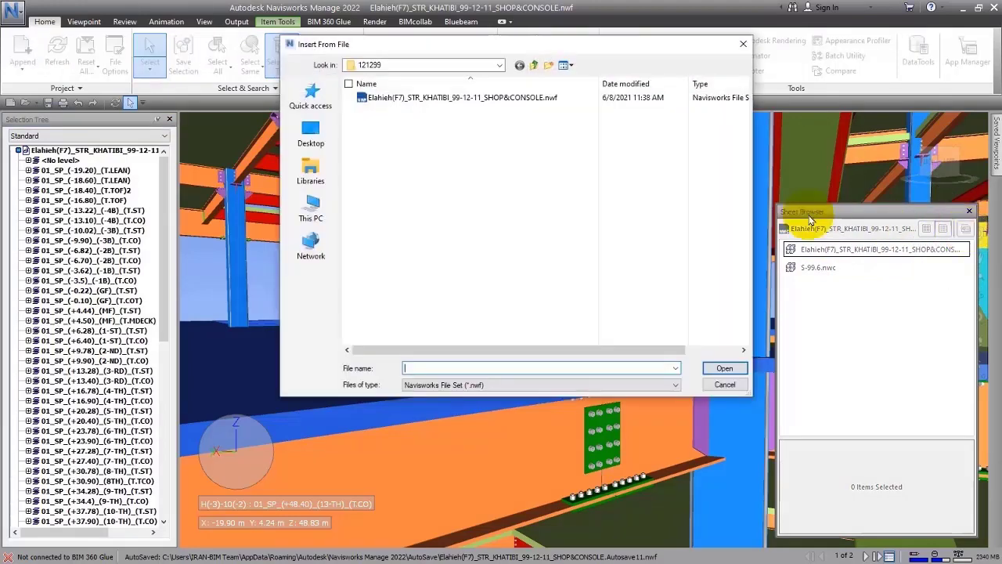
left_click(422, 71)
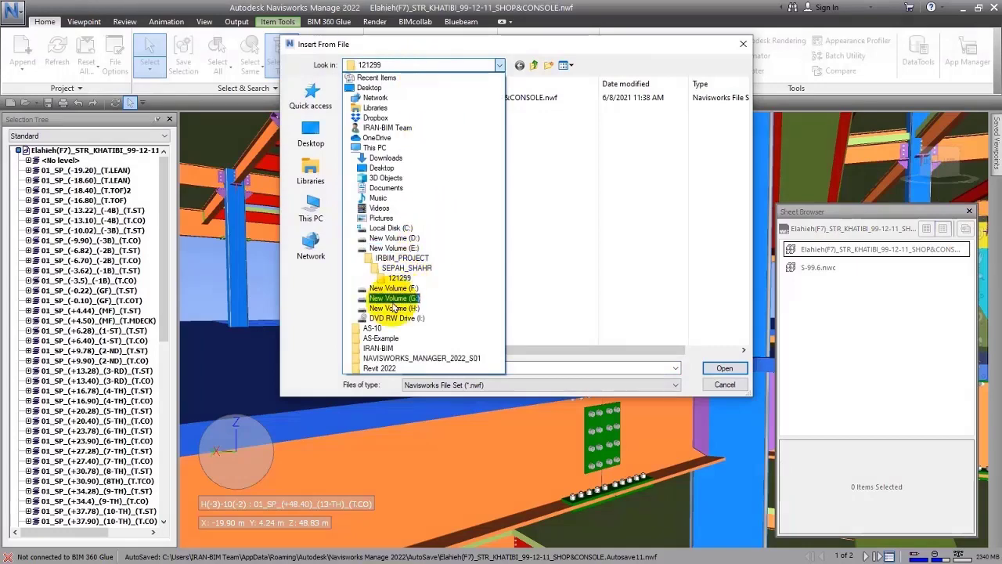
left_click(384, 335)
double_click(376, 117)
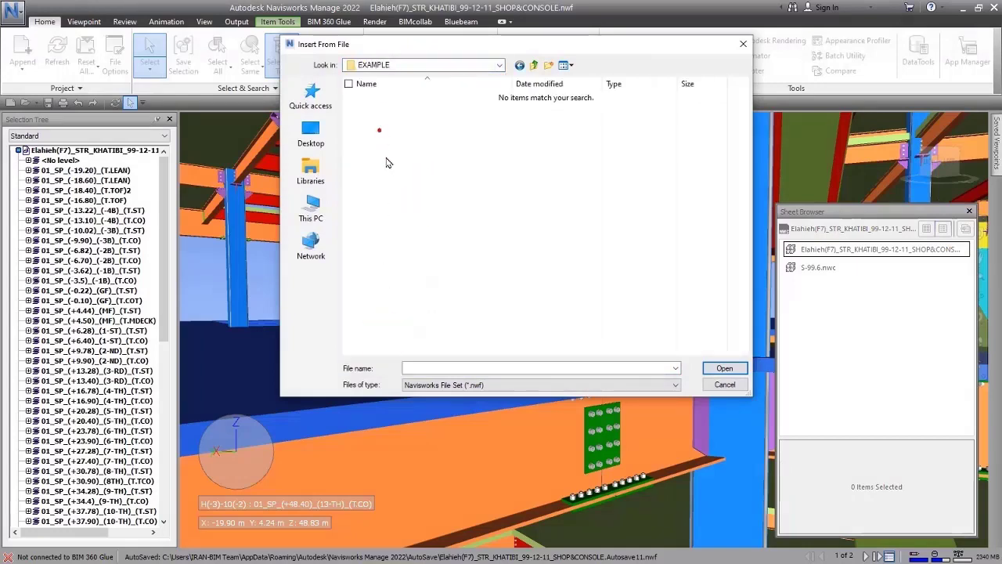
Review the supported file types, list all files in the folder with the filter *, and insert EXAMPLE.dwg.
left_click(462, 385)
left_click(472, 389)
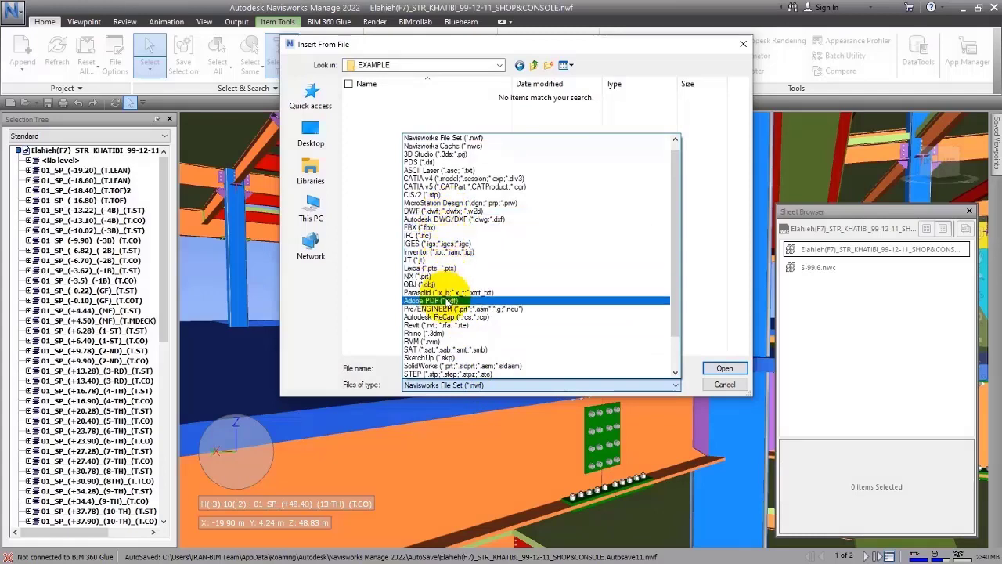
scroll(448, 301, "up", 1)
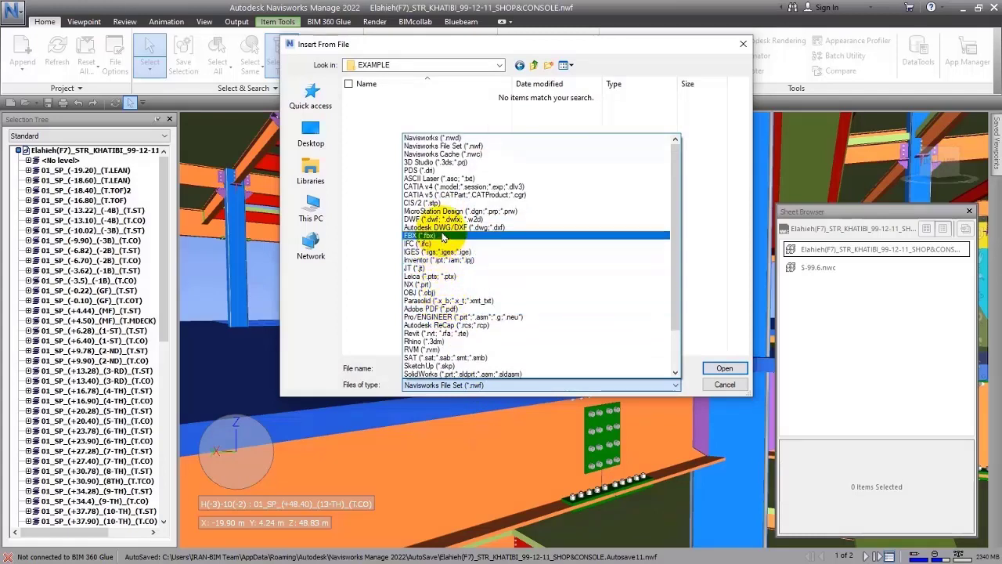
left_click(379, 335)
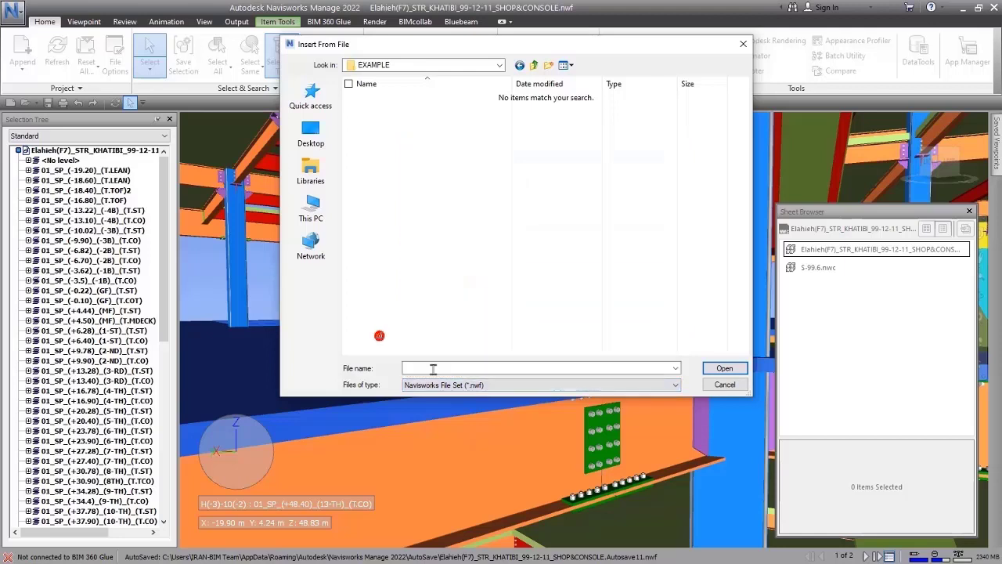
type("1")
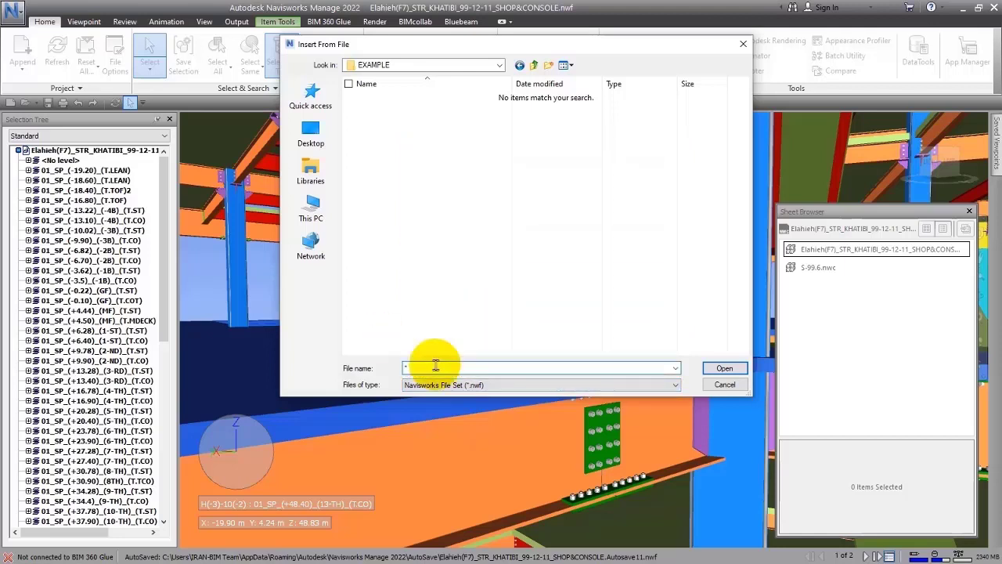
key("Return")
left_click(386, 111)
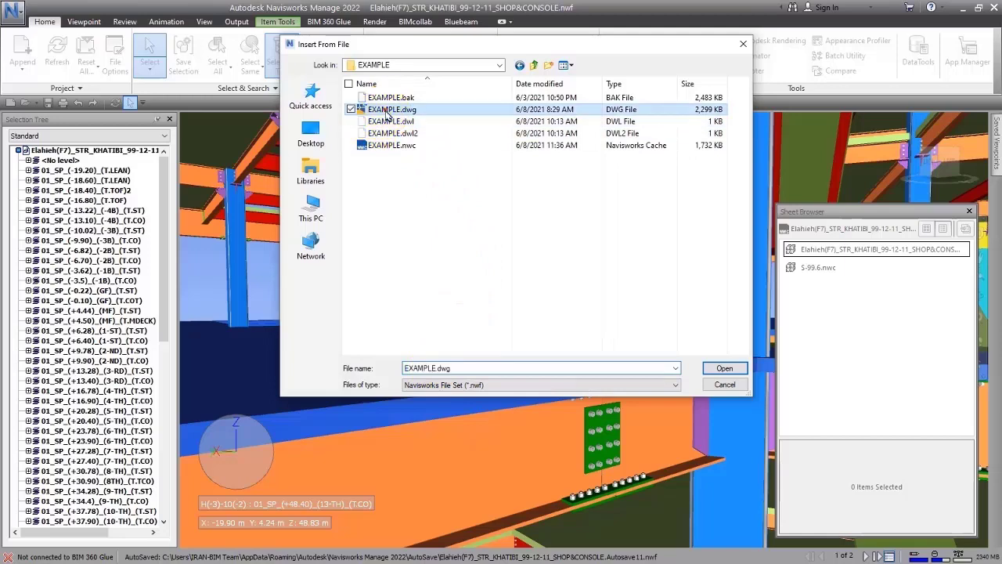
left_click(719, 367)
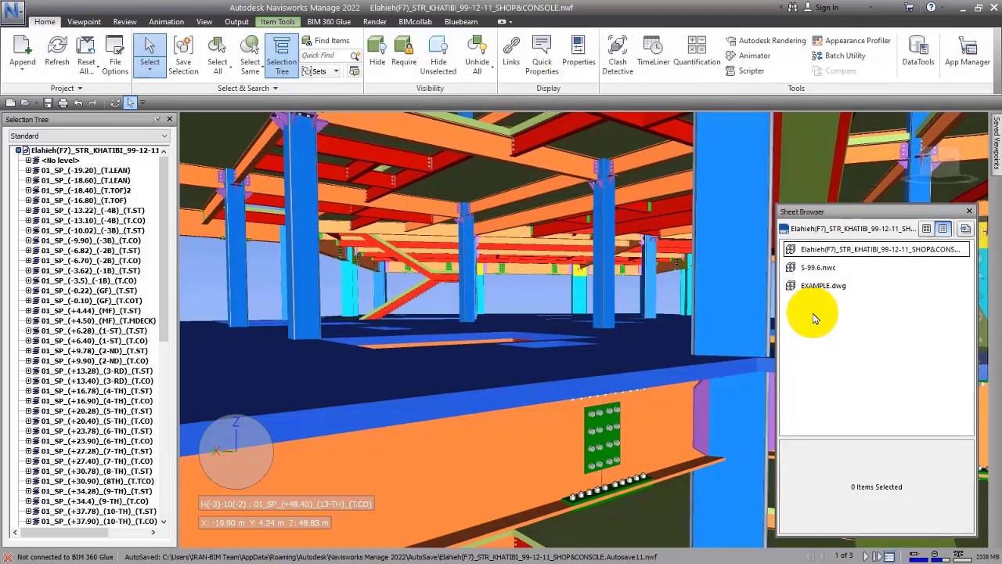
Open the EXAMPLE.dwg sheet and expand its root in the Selection Tree to list its layers.
left_click(818, 287)
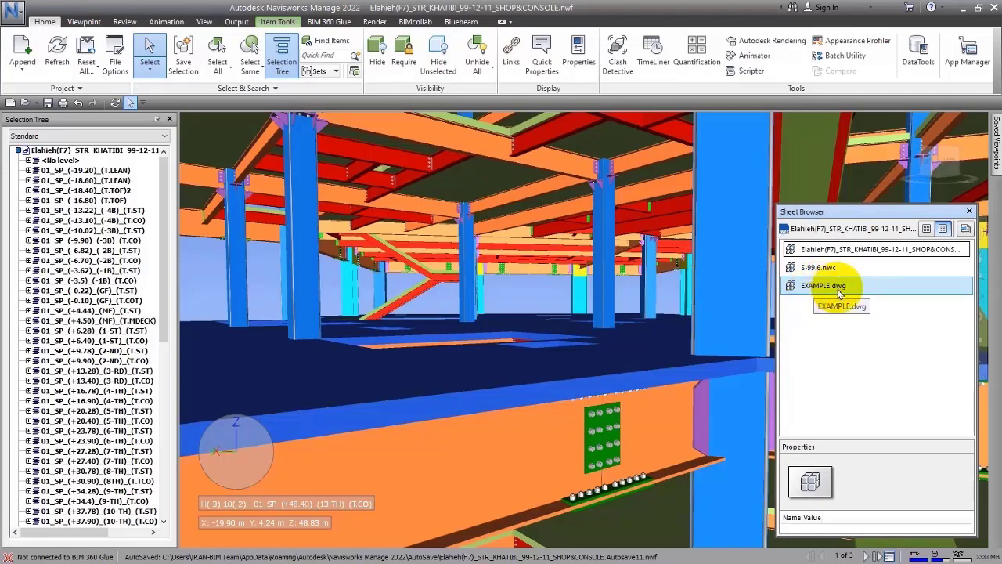
double_click(837, 287)
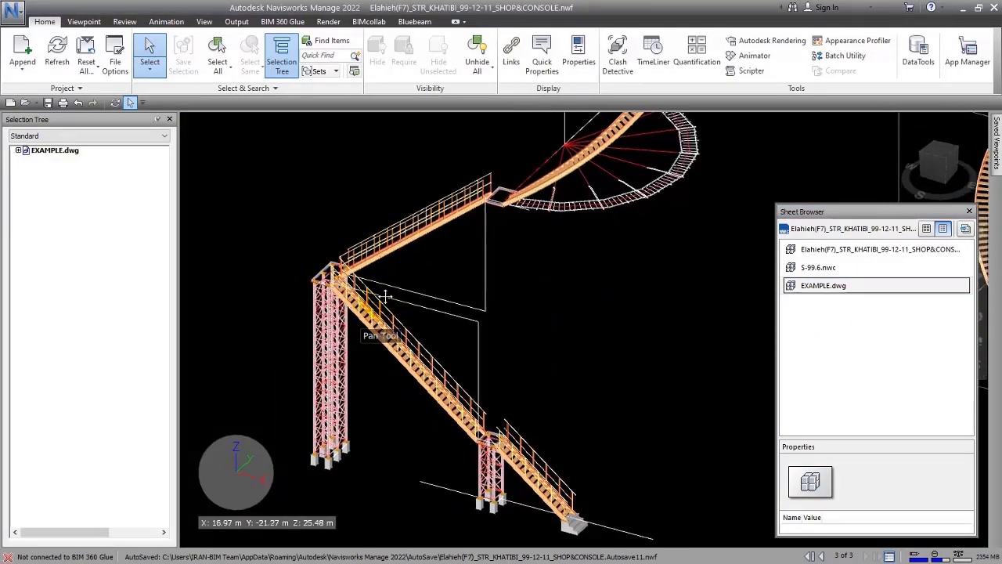
left_click(19, 150)
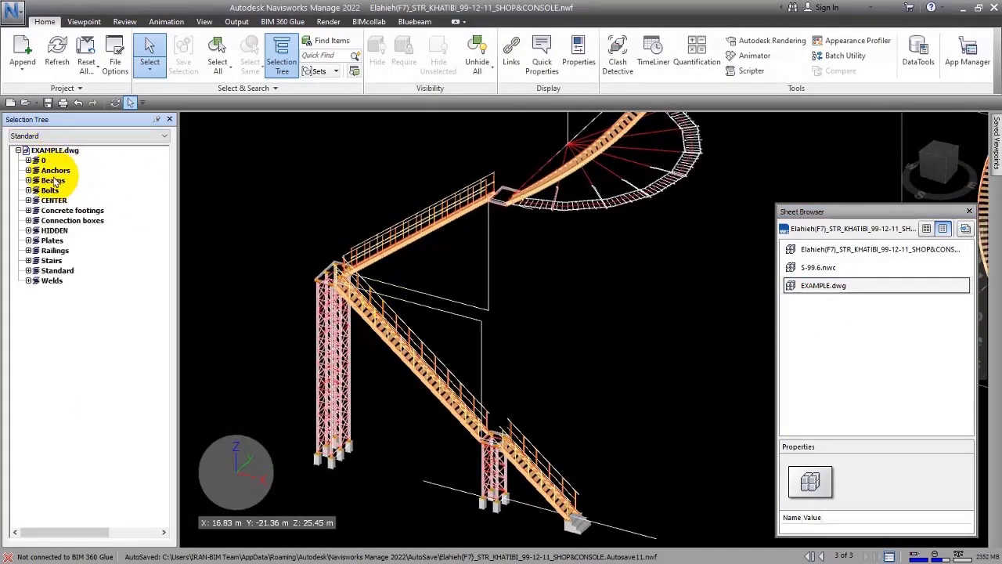
Highlight the Beams, Bolts, CENTER, Plates, Railings and Stairs layers of EXAMPLE.dwg one after another in the model.
left_click(55, 181)
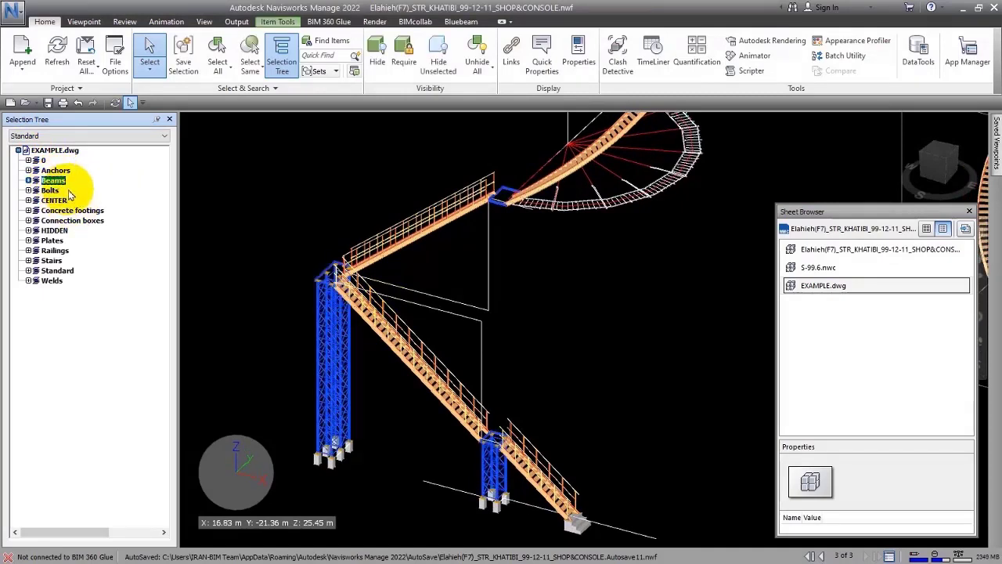
left_click(50, 191)
left_click(55, 200)
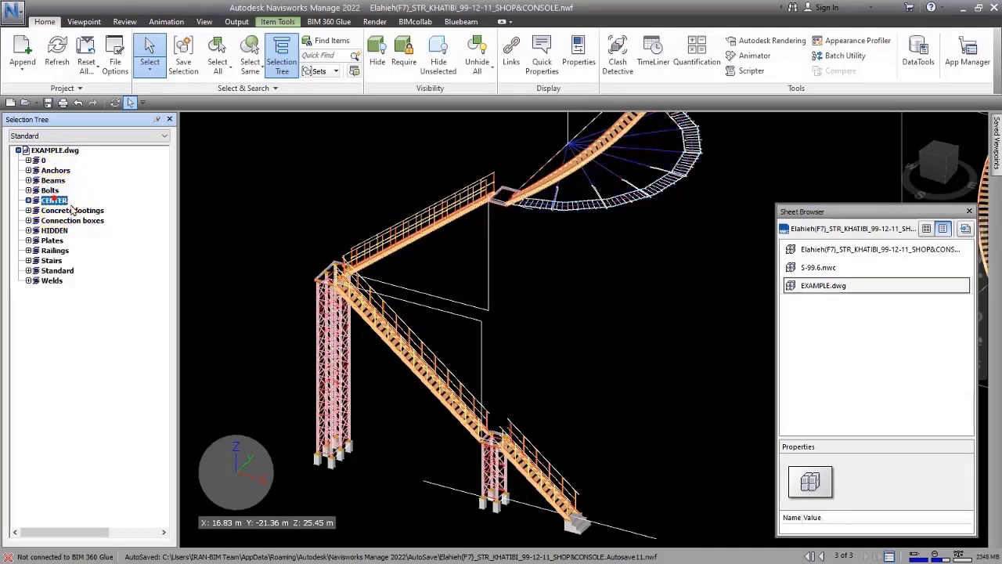
left_click(53, 240)
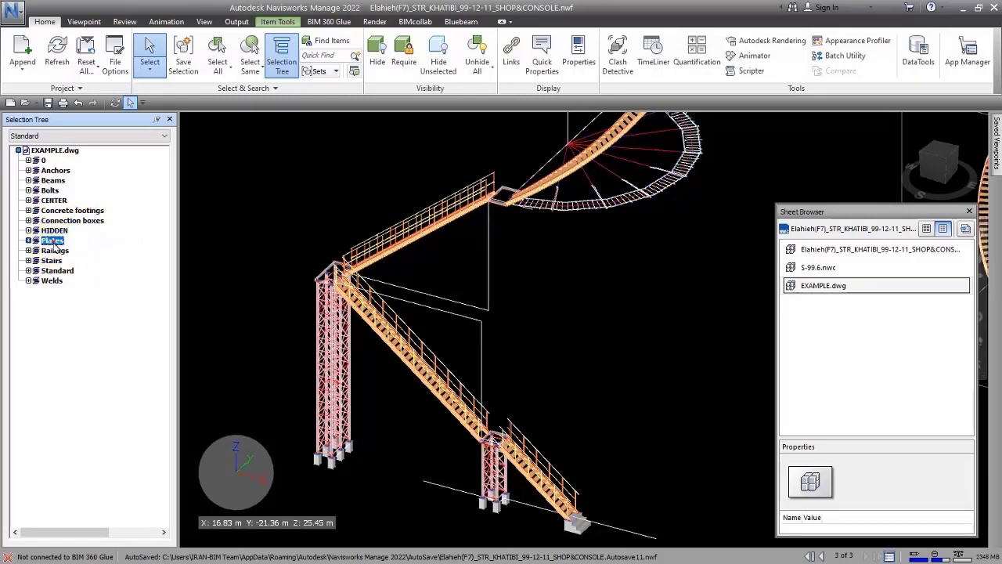
left_click(55, 250)
left_click(53, 262)
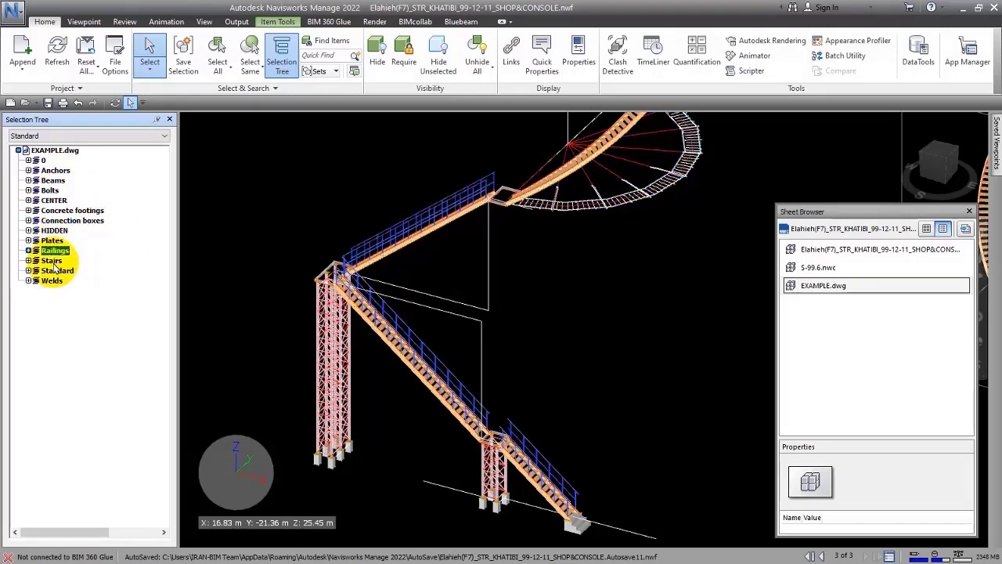
Highlight the Welds, Anchors and HIDDEN layers of EXAMPLE.dwg in the model, ending with the Standard layer.
left_click(64, 281)
left_click(58, 271)
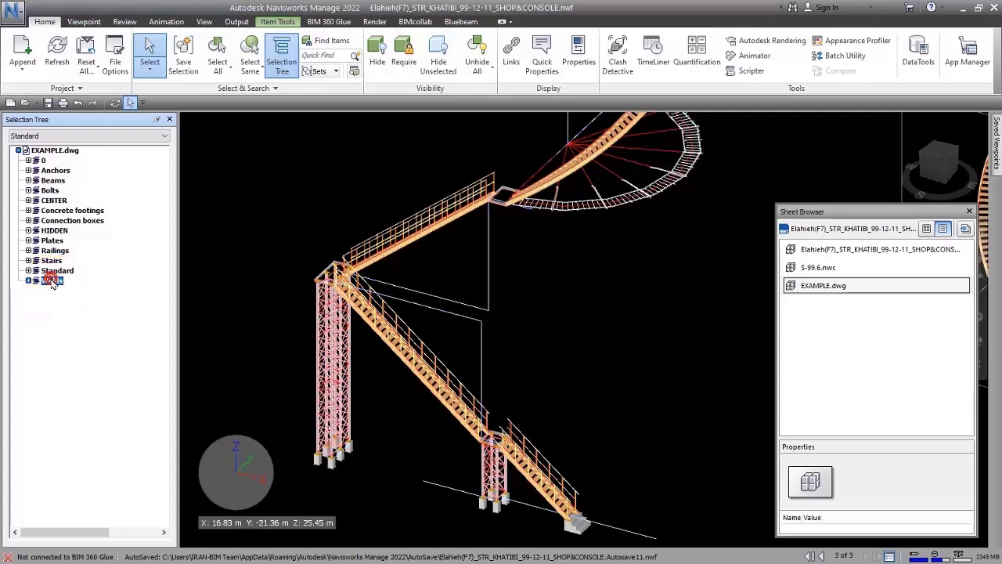
left_click(51, 280)
left_click(55, 171)
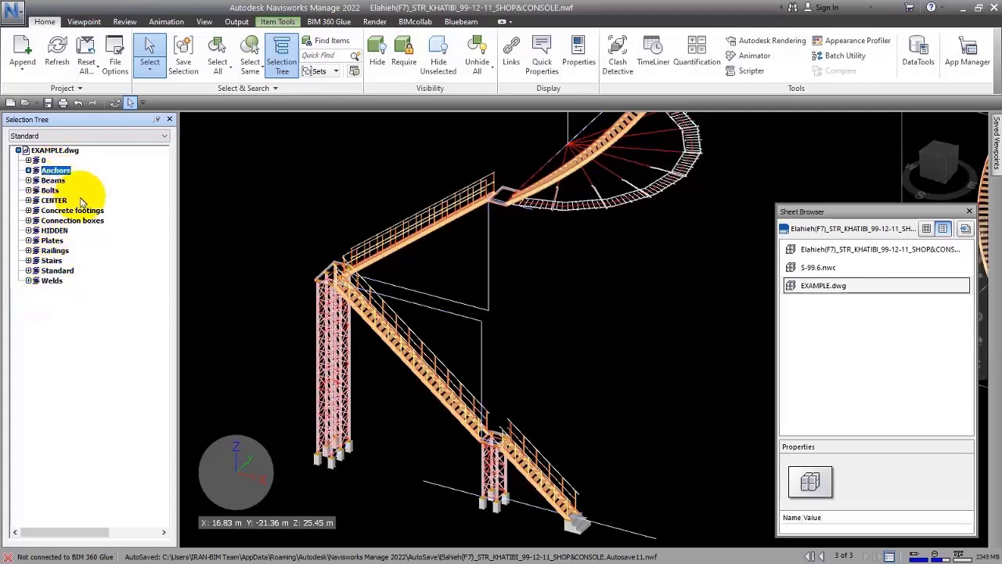
left_click(66, 184)
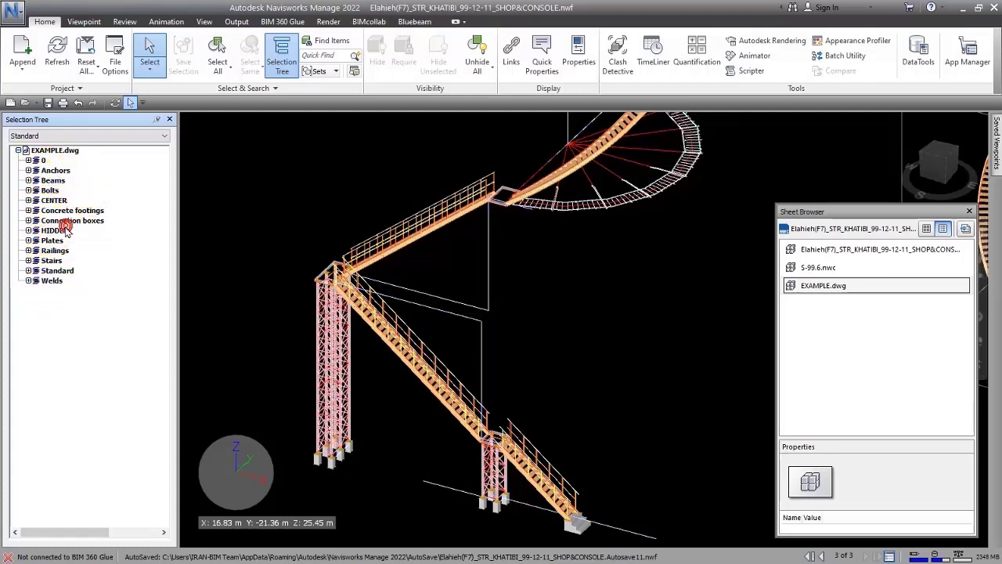
left_click(51, 230)
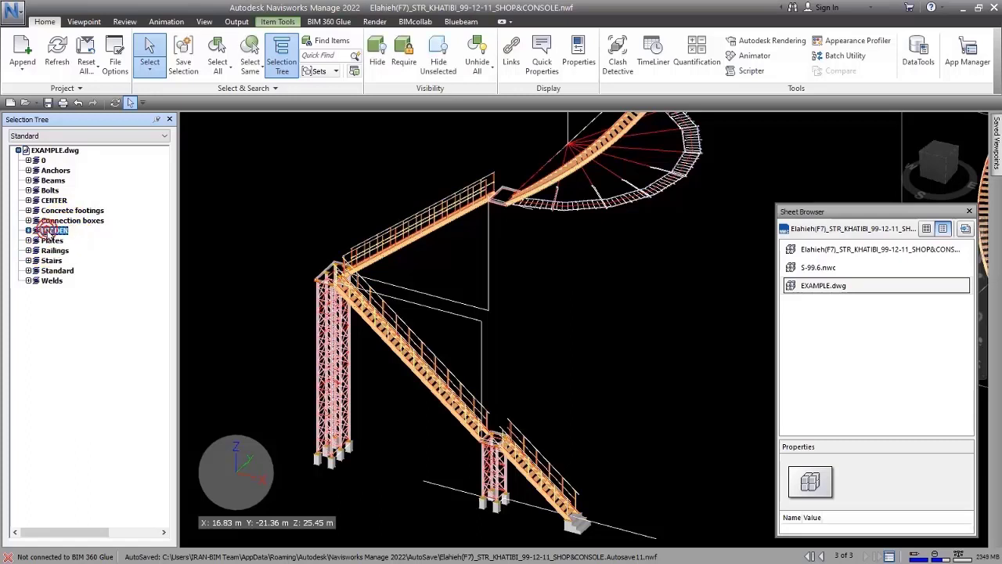
left_click(56, 270)
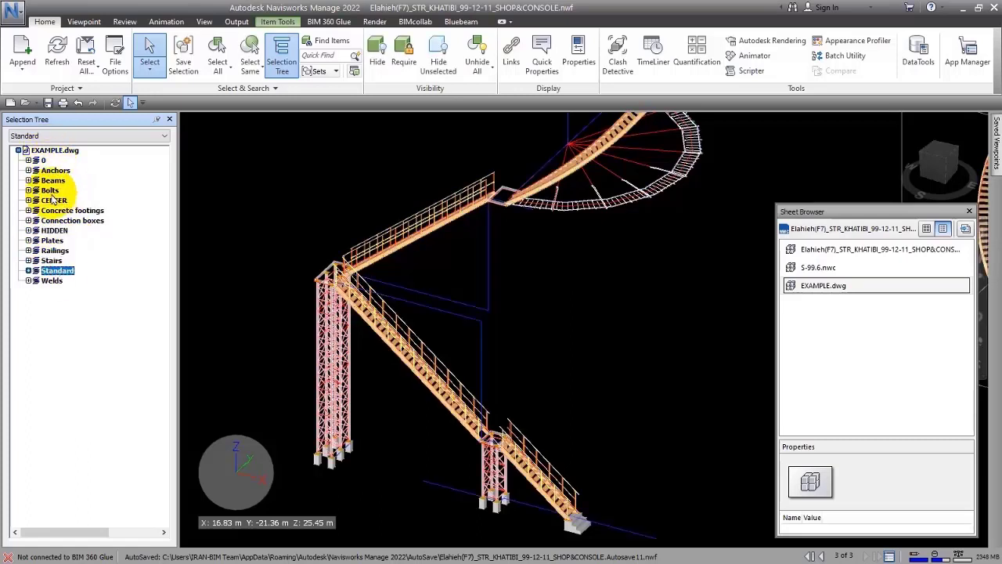
Reopen the Elahieh structural sheet, switch to the S-99.6.nwc sheet and expand its levels in the Selection Tree.
left_click(821, 249)
double_click(821, 249)
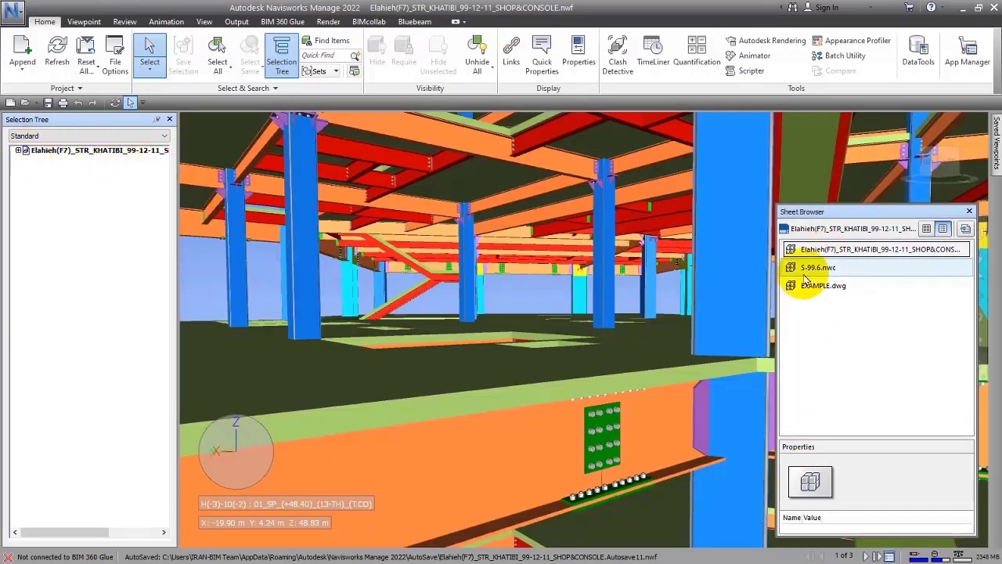
double_click(815, 268)
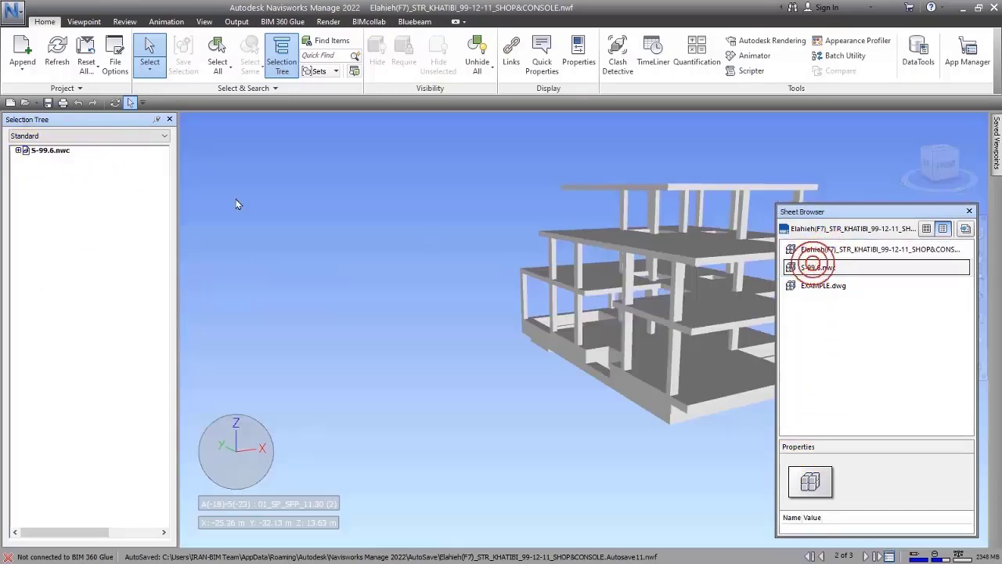
left_click(18, 149)
Highlight the levels of S-99.6.nwc one at a time from the foundation to the roof, ending with 01_SP_FF_6.30.
left_click(68, 161)
left_click(69, 170)
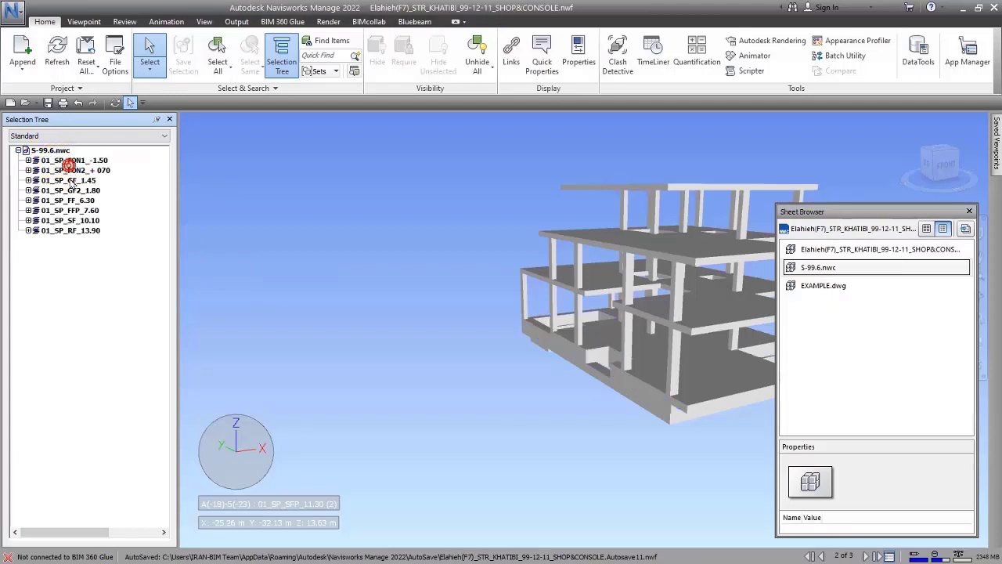
left_click(70, 180)
left_click(72, 191)
left_click(72, 201)
left_click(70, 220)
left_click(63, 231)
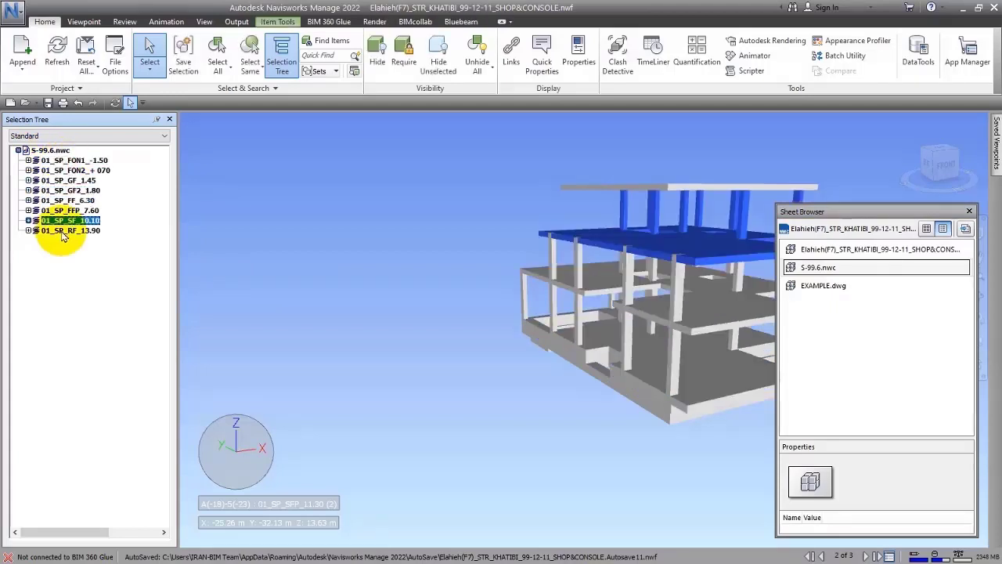
left_click(63, 201)
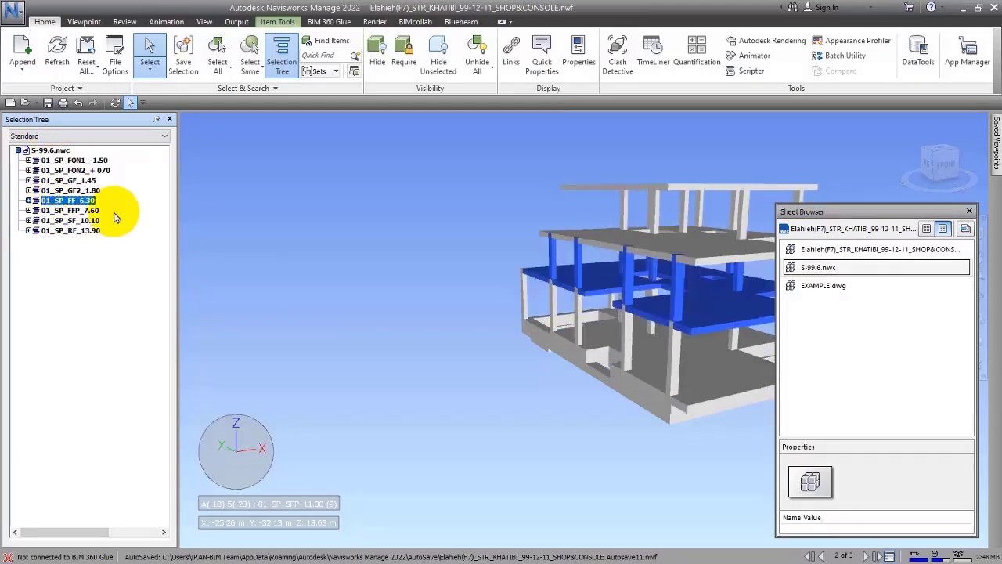
Switch the Selection Tree to Compact and highlight levels 01_SP_FON2_+ 070, 01_SP_GF_1.45 and 01_SP_SF_10.10.
left_click(36, 137)
left_click(36, 156)
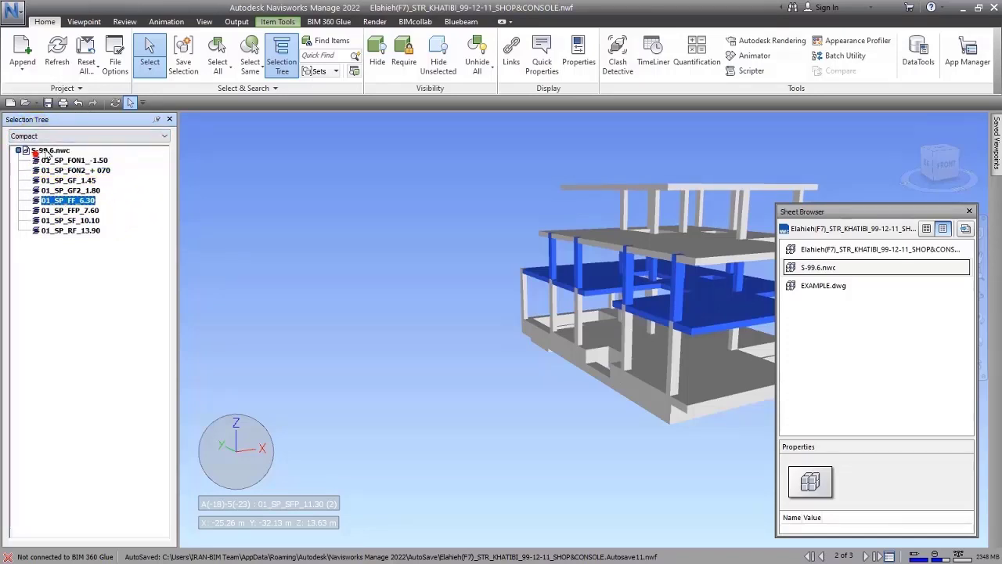
left_click(48, 137)
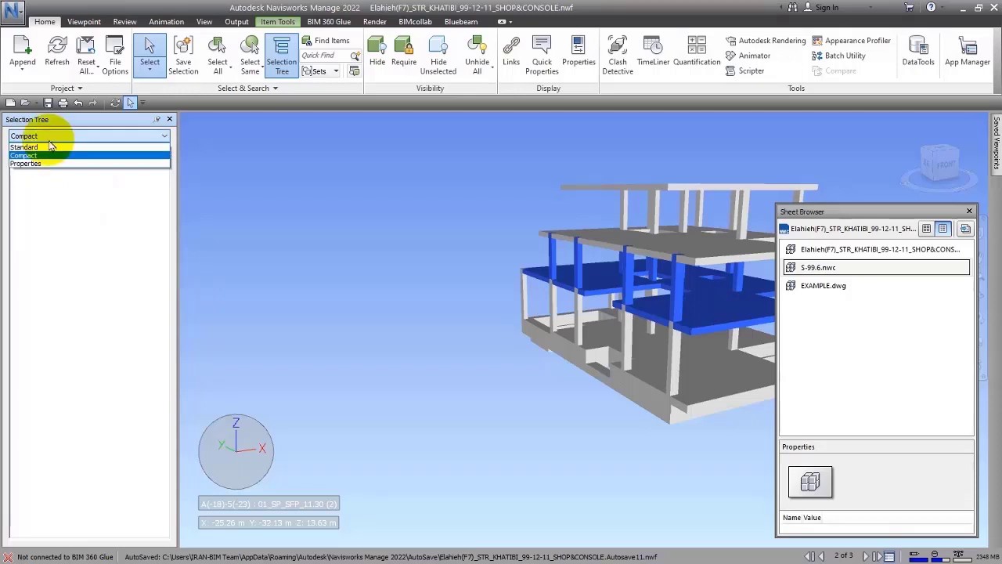
left_click(31, 144)
left_click(18, 150)
left_click(71, 169)
left_click(59, 181)
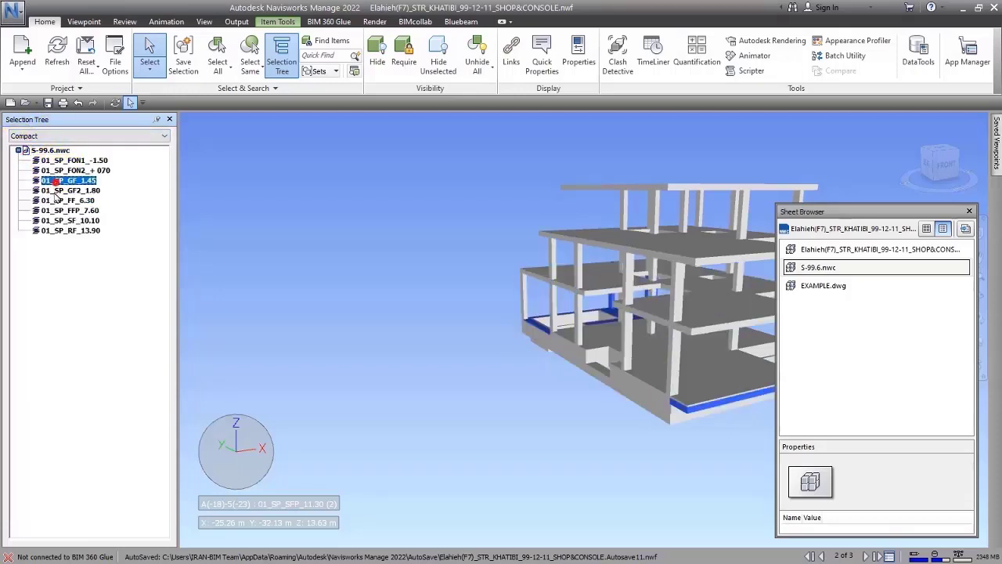
left_click(52, 221)
Return the Selection Tree to the Standard display, then expand and collapse level 01_SP_SF_10.10.
left_click(38, 136)
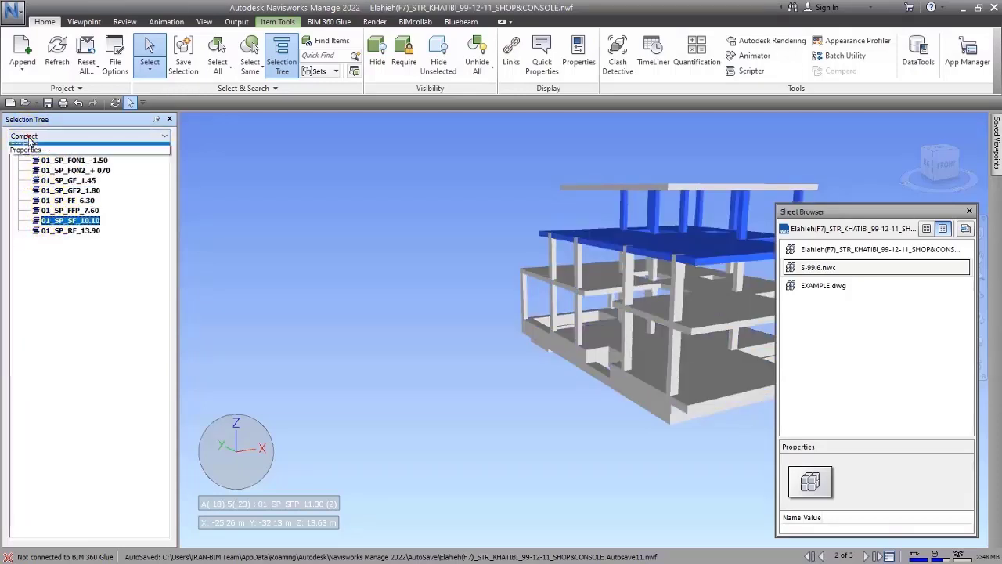
left_click(33, 144)
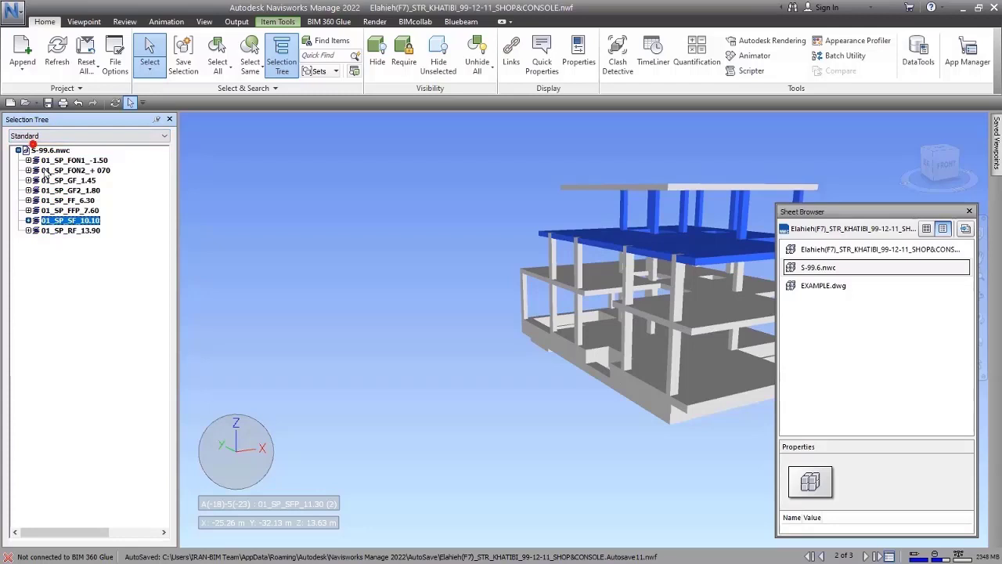
left_click(28, 220)
left_click(28, 220)
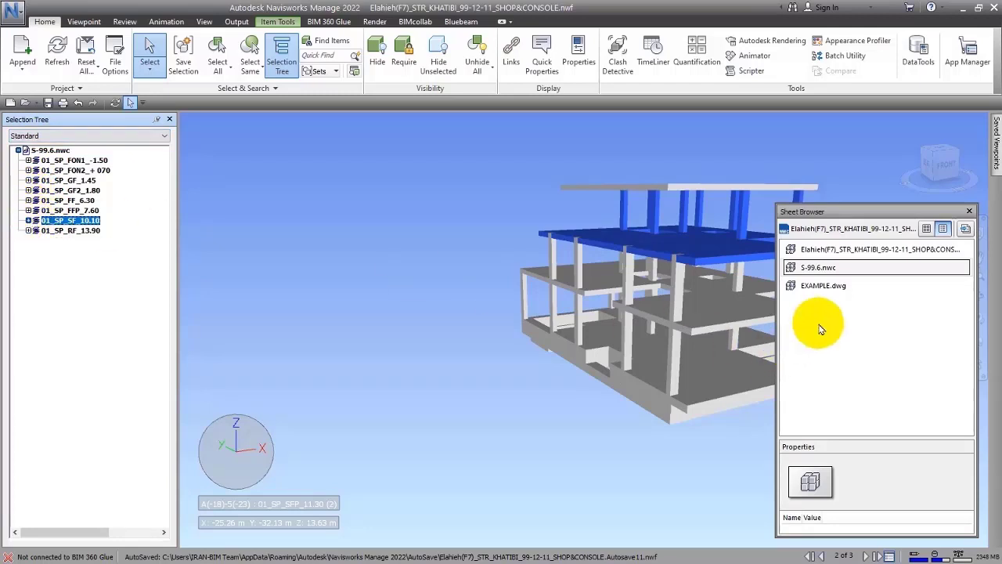
Switch to the EXAMPLE.dwg sheet, select its Beams layer in the Selection Tree and expand it to list the individual beams.
double_click(814, 285)
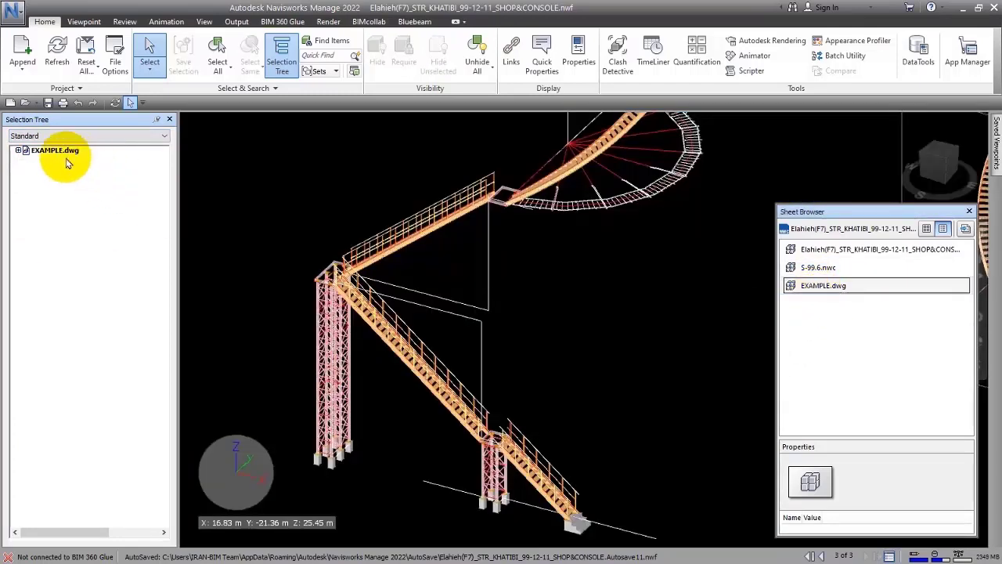
left_click(19, 151)
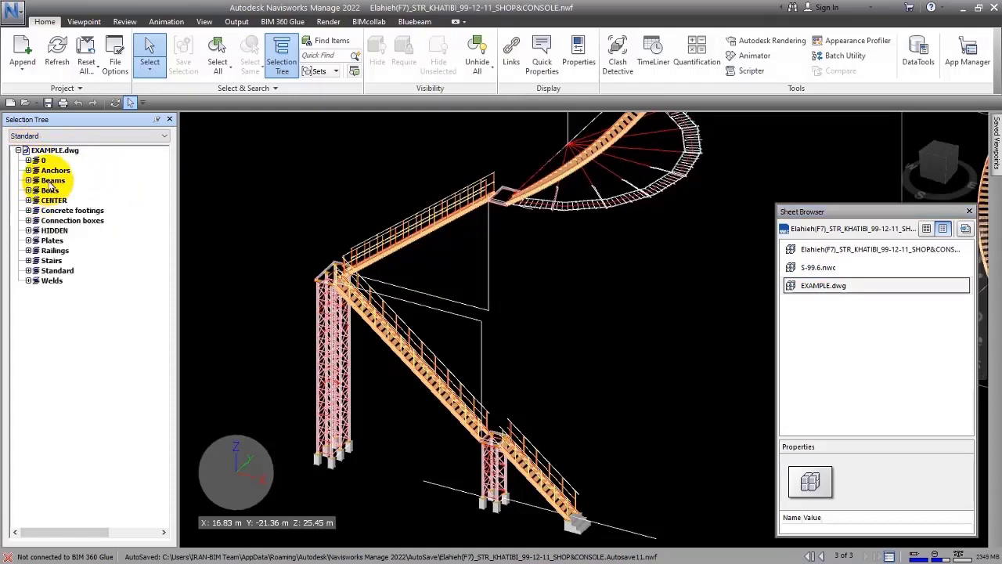
left_click(51, 180)
left_click(28, 181)
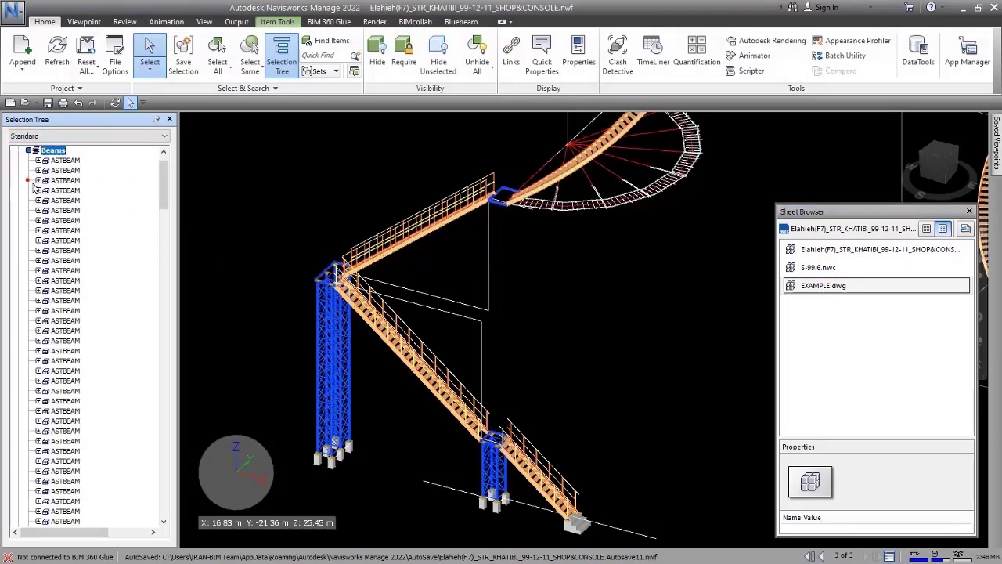
Highlight an individual ASTBEAM, collapse the Beams layer, and highlight Beams again with the Selection Tree in Compact display.
left_click(64, 160)
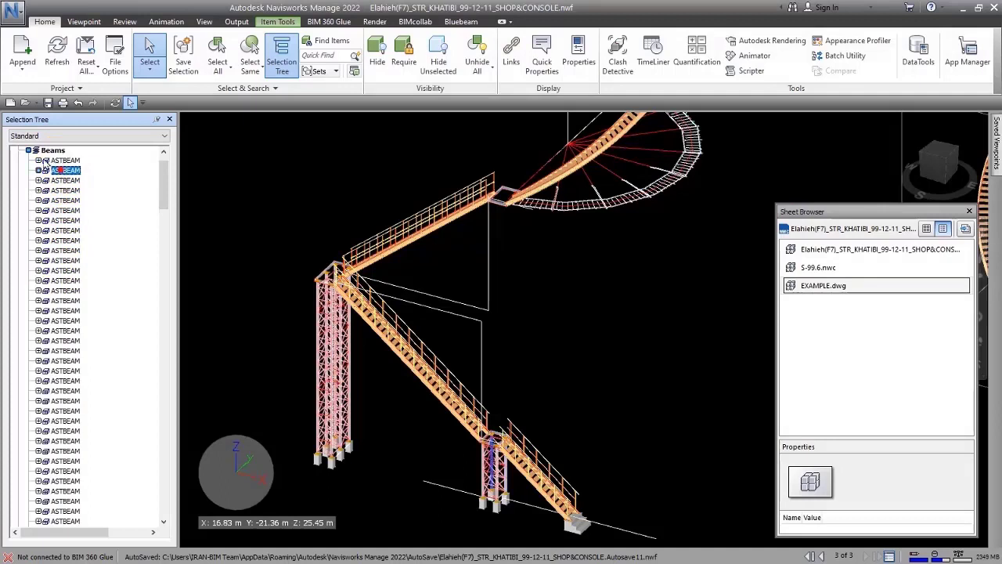
left_click(28, 149)
left_click(26, 136)
left_click(33, 159)
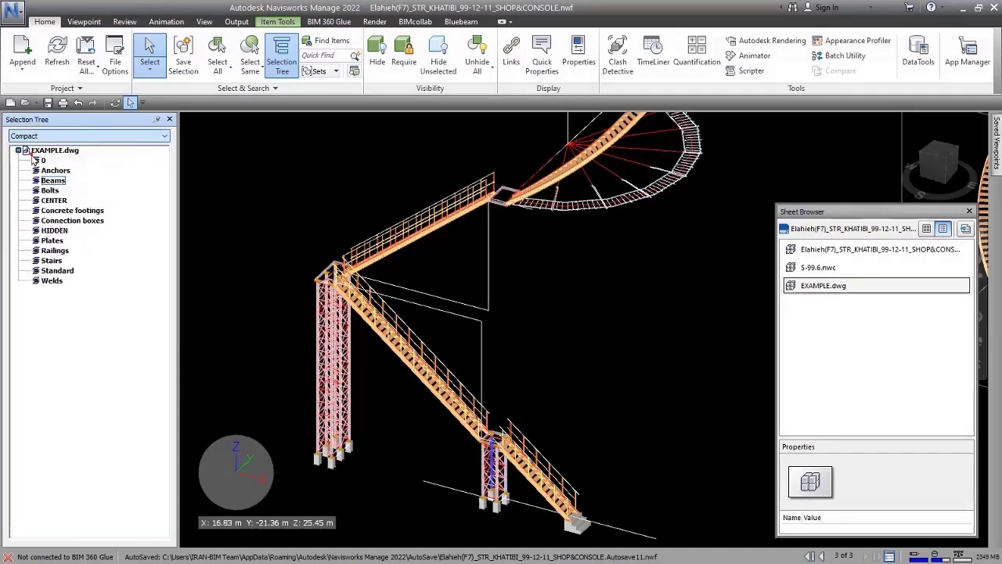
left_click(52, 181)
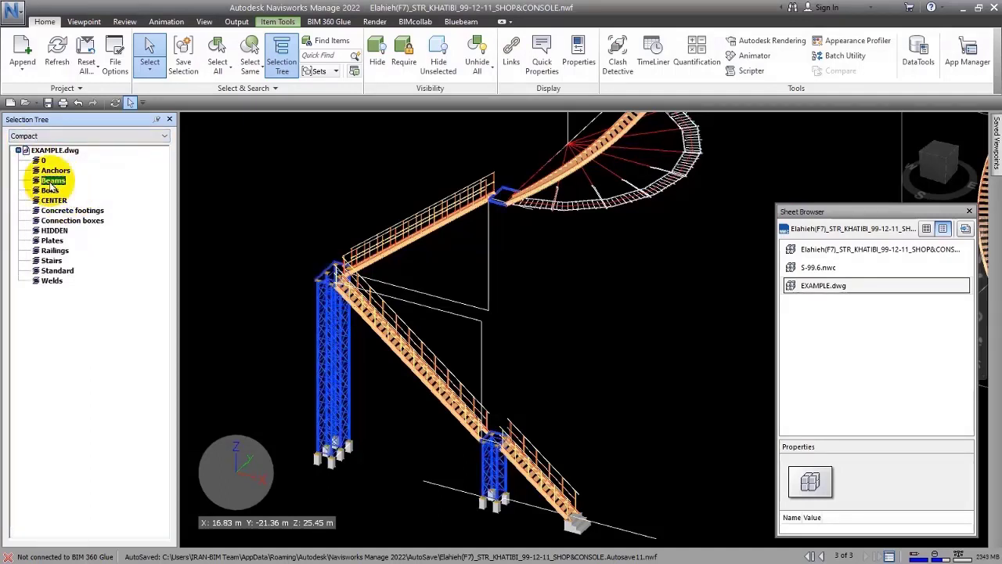
Switch the Selection Tree to the Properties display and highlight the TimeLiner, Transform and Material categories.
left_click(66, 136)
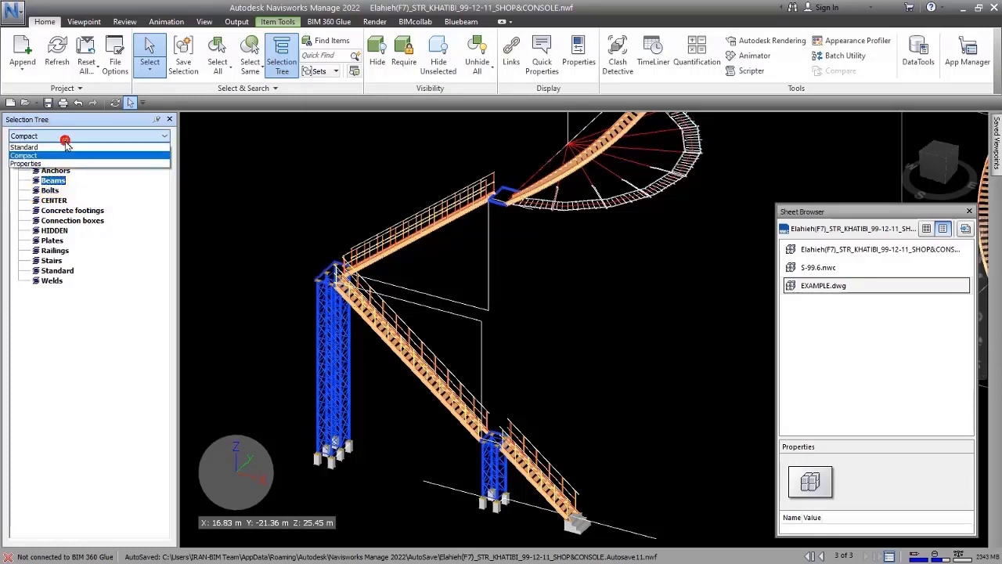
left_click(49, 162)
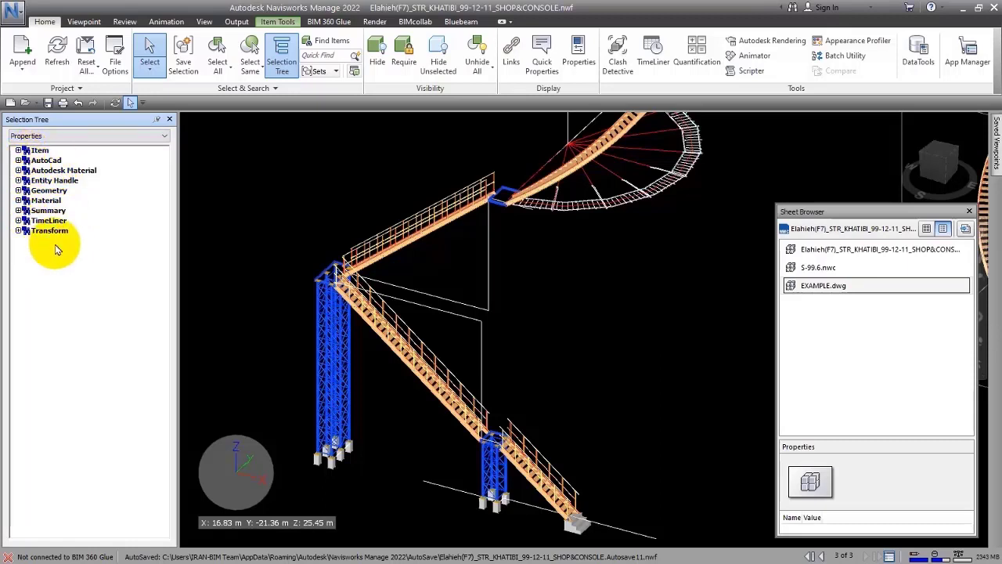
left_click(49, 220)
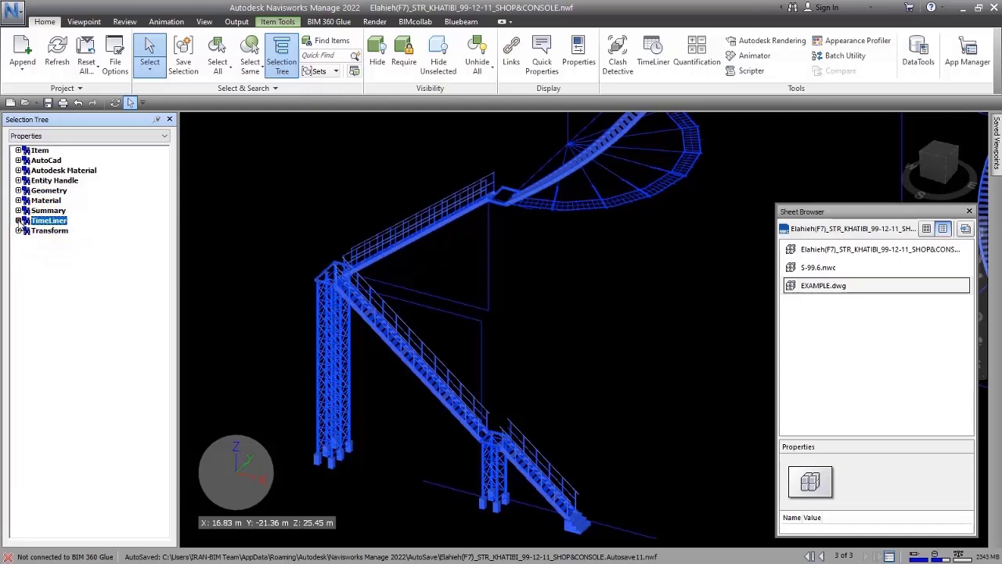
left_click(50, 231)
left_click(45, 222)
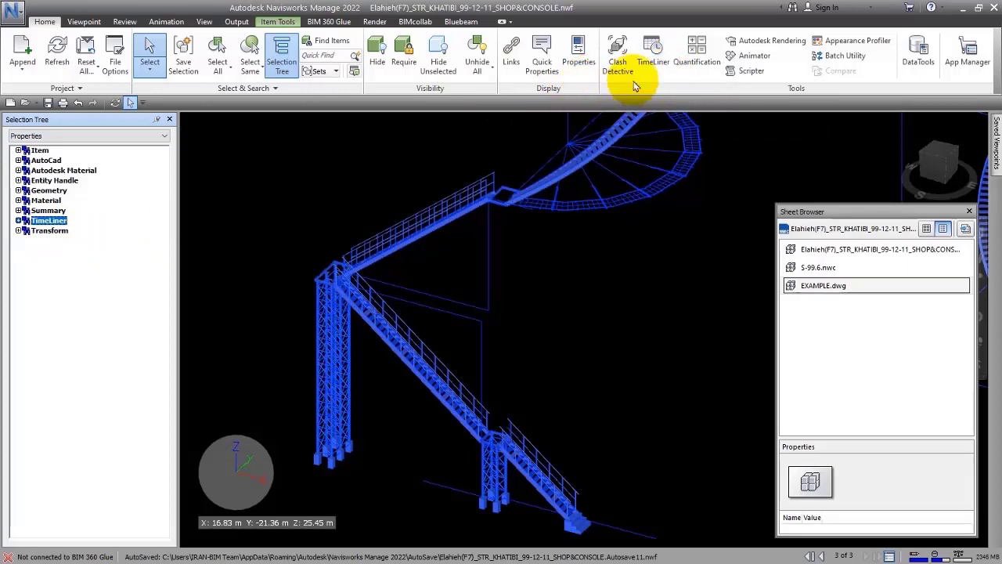
left_click(59, 222)
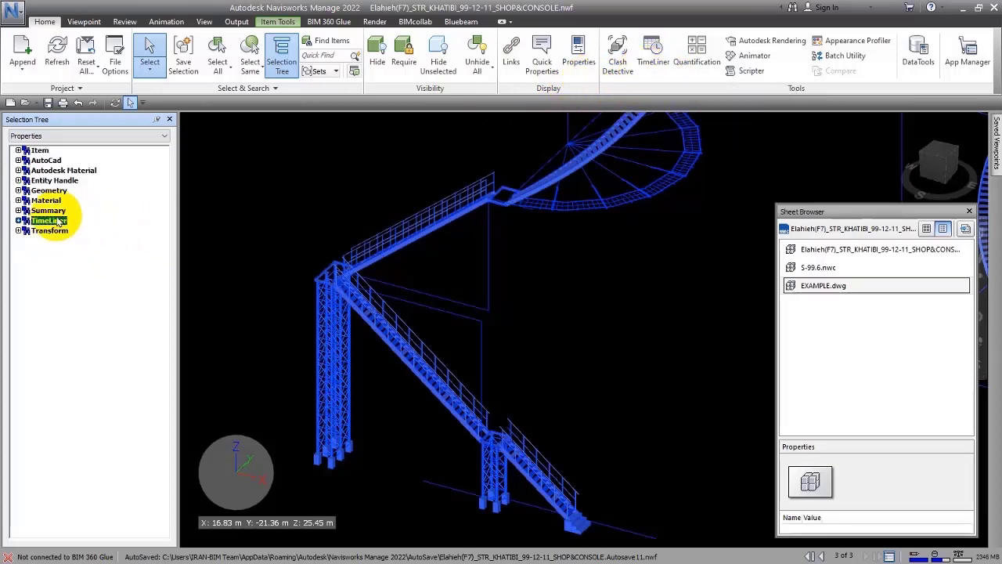
left_click(43, 200)
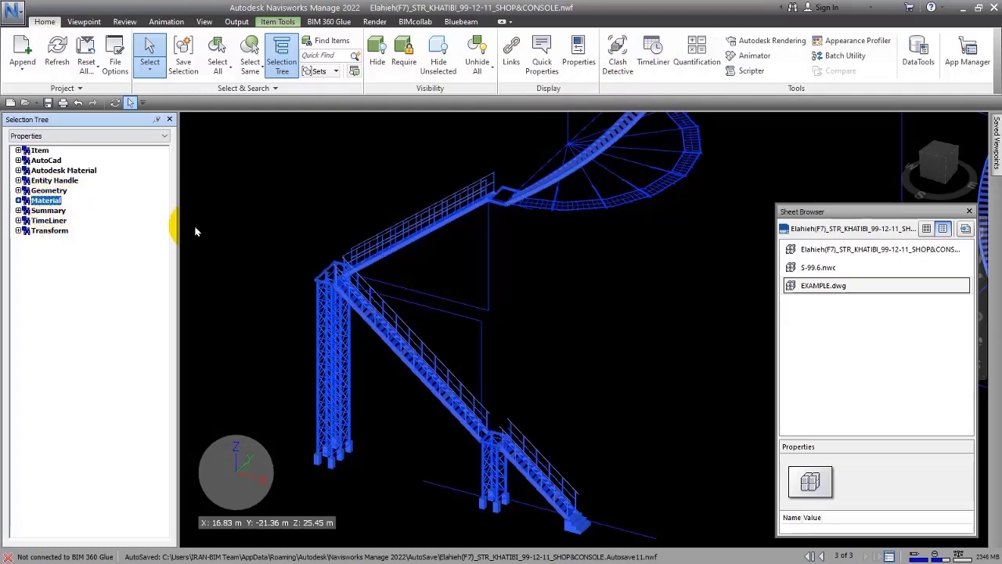
Expand the Material category and highlight the items carrying its individual properties, including Specular.Red and Transparency.
left_click(242, 224)
left_click(37, 202)
left_click(18, 200)
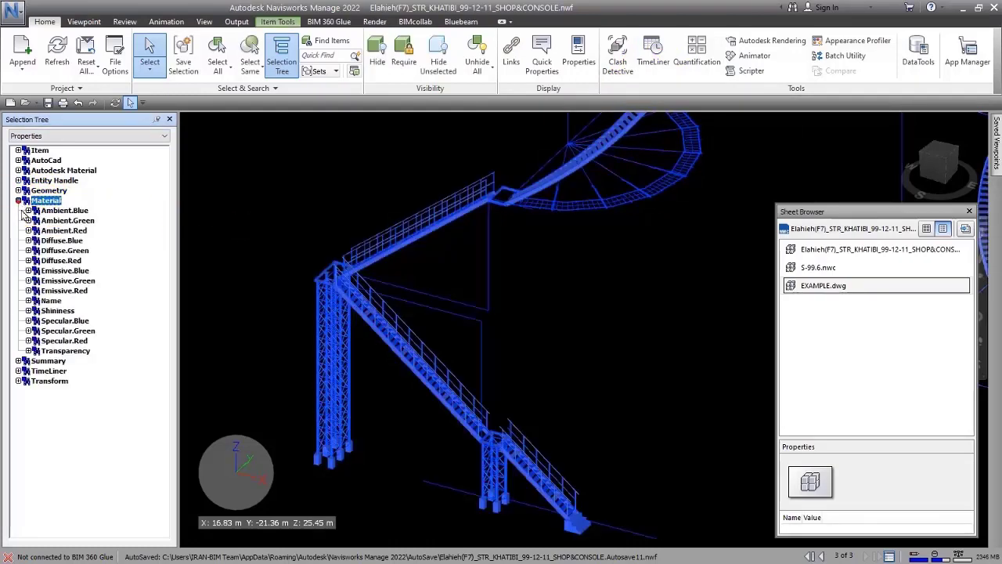
left_click(293, 248)
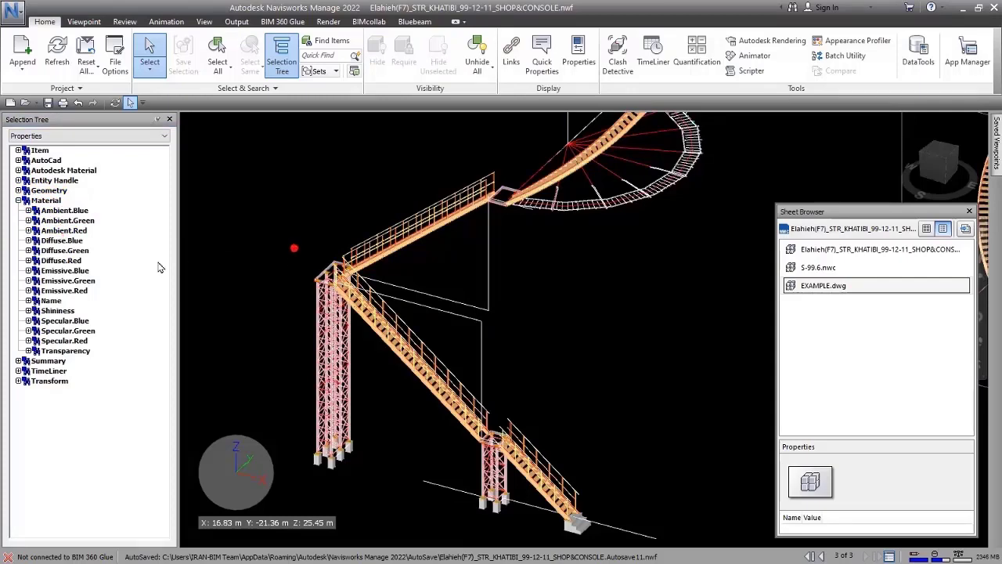
left_click(50, 301)
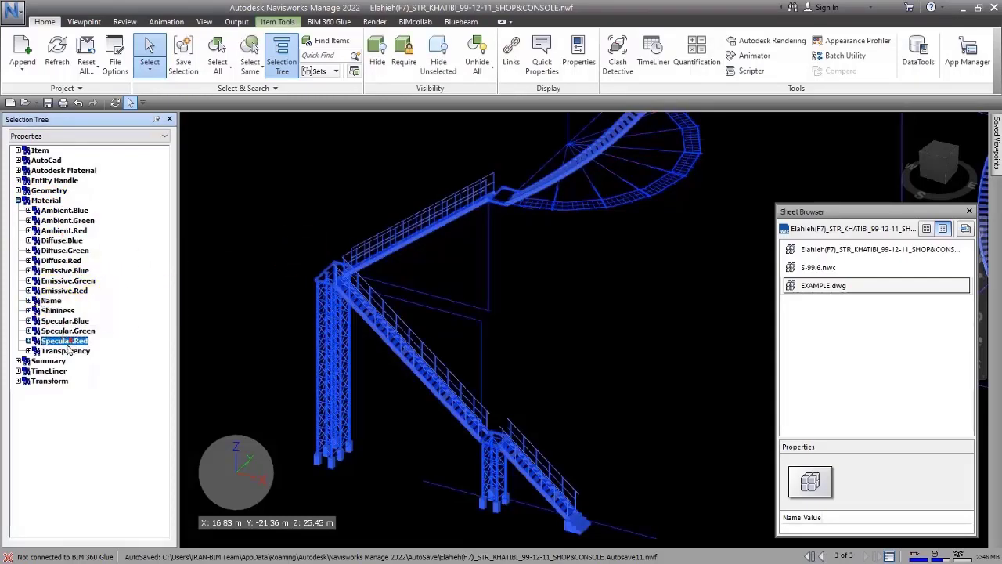
left_click(217, 325)
left_click(58, 351)
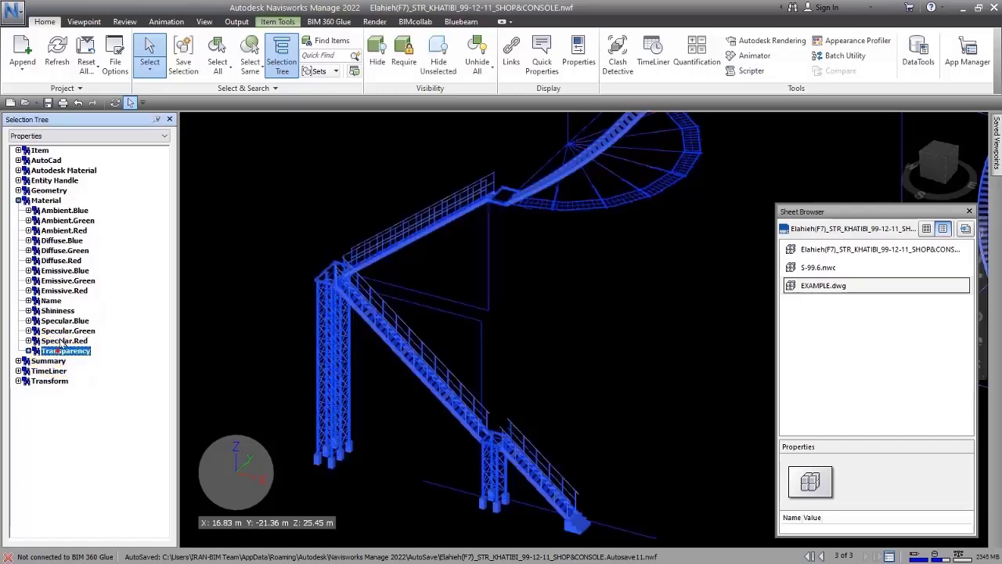
Expand and collapse Emissive.Blue, then expand Diffuse.Red and highlight the items matching its values, ending with 0.75.
left_click(29, 270)
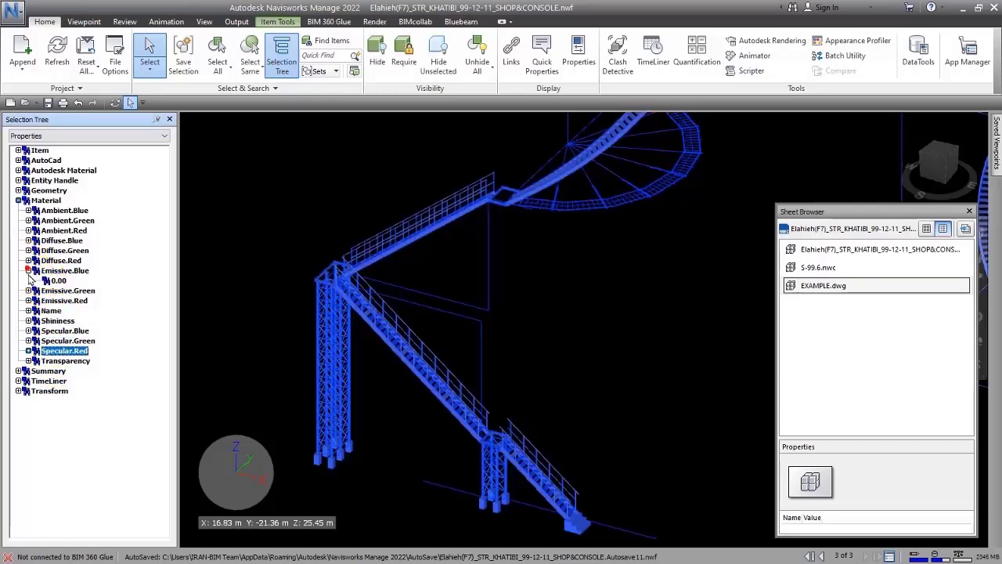
left_click(29, 270)
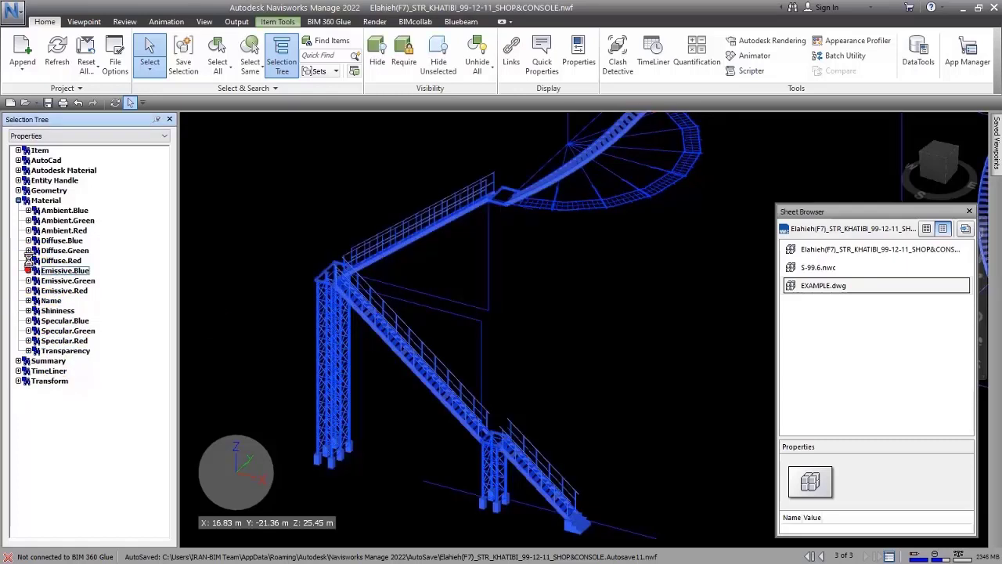
left_click(29, 260)
left_click(57, 270)
left_click(60, 301)
left_click(62, 291)
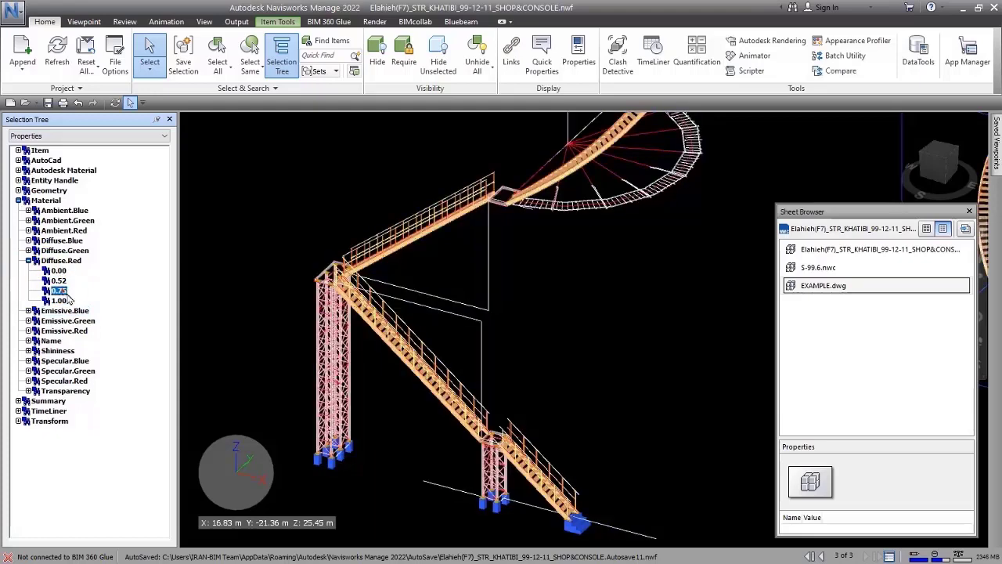
Highlight the whole Diffuse.Red property, followed by its values 0.00, 0.52, 0.75 and 1.00 one at a time.
left_click(59, 259)
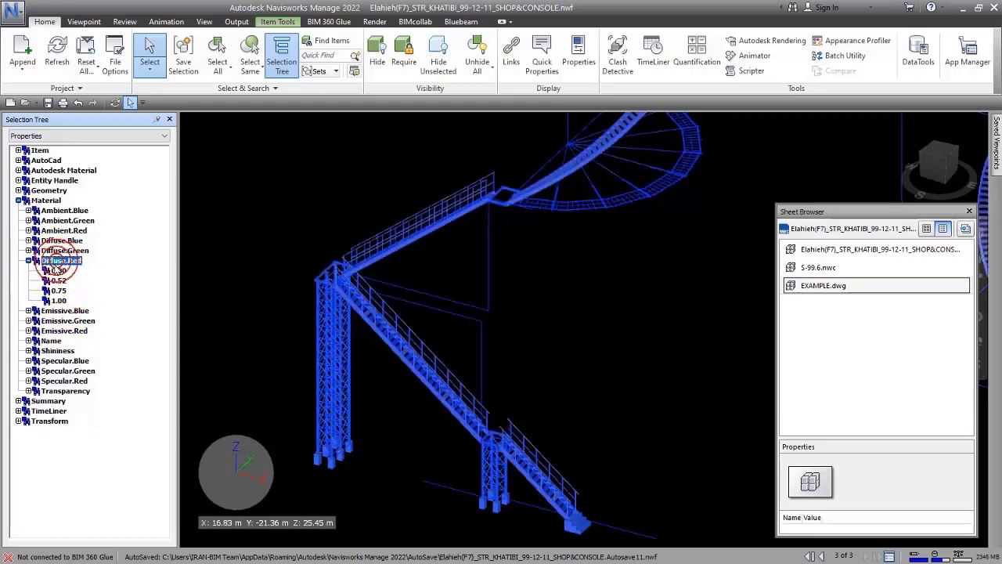
left_click(58, 271)
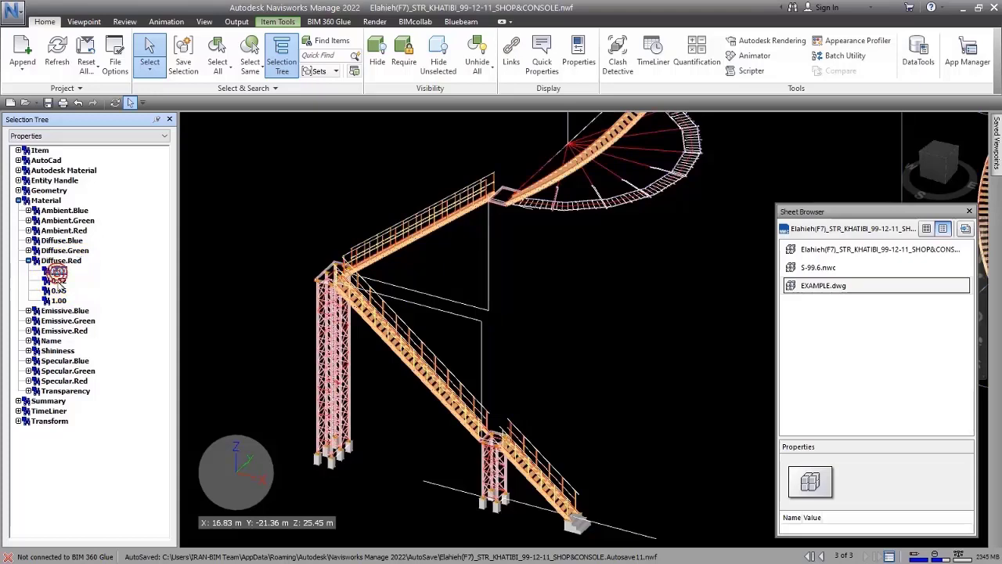
left_click(58, 280)
left_click(59, 290)
left_click(58, 301)
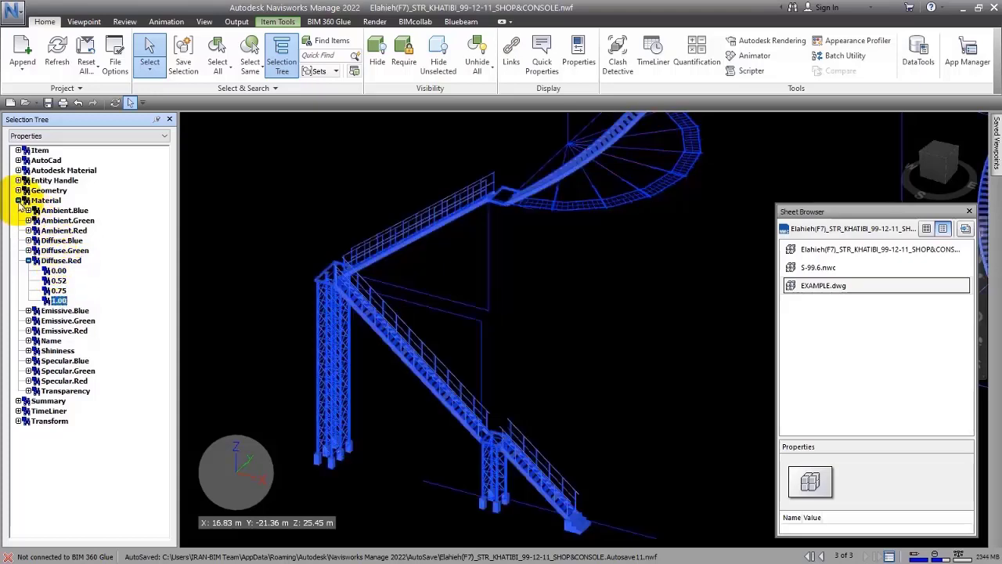
Collapse the Material category and switch to the Elahieh(F7) structural model sheet.
left_click(18, 201)
double_click(832, 251)
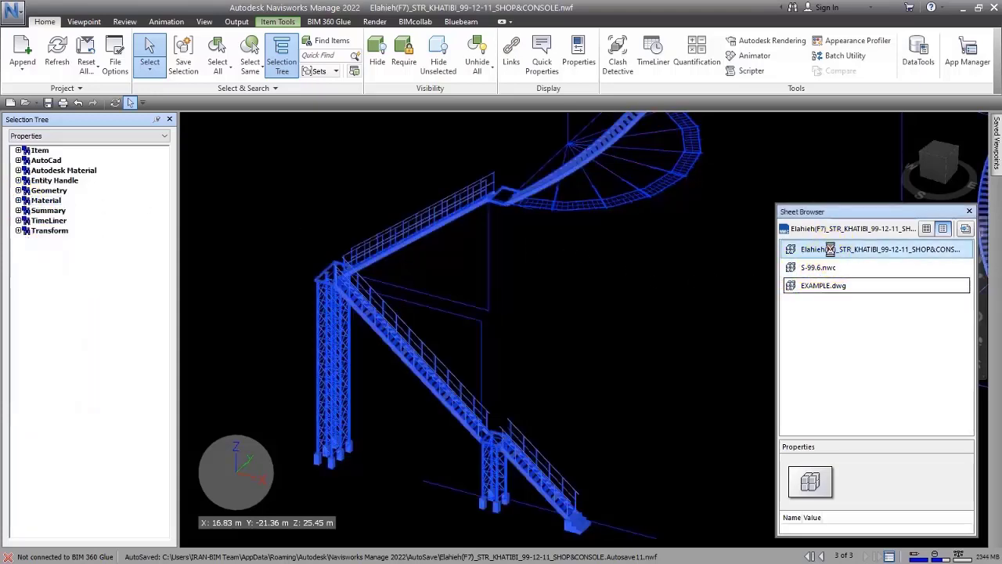
left_click(67, 136)
left_click(67, 148)
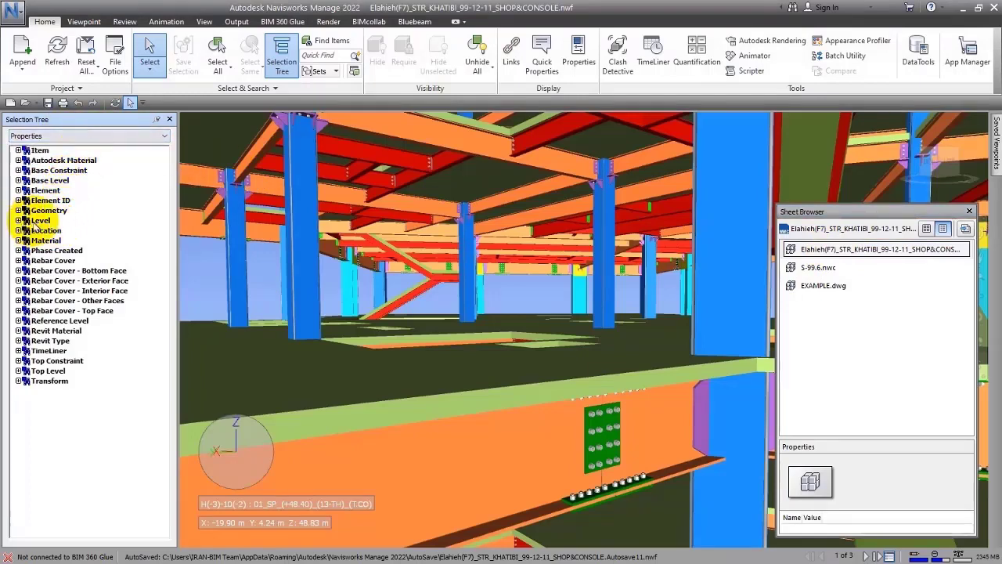
Highlight the TimeLiner category, then expand Top Level and select the items whose Structural property is No.
left_click(51, 341)
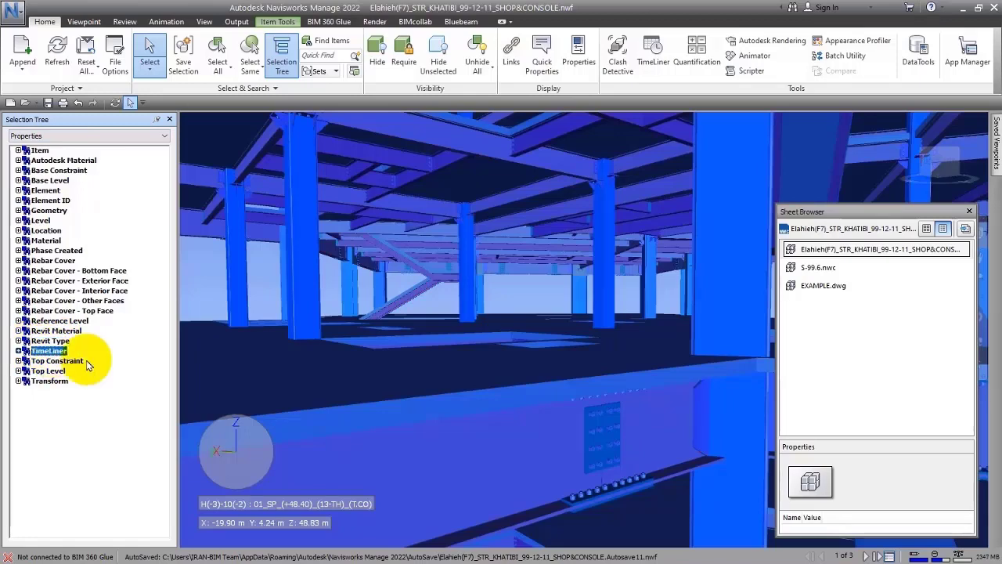
left_click(47, 372)
left_click(18, 371)
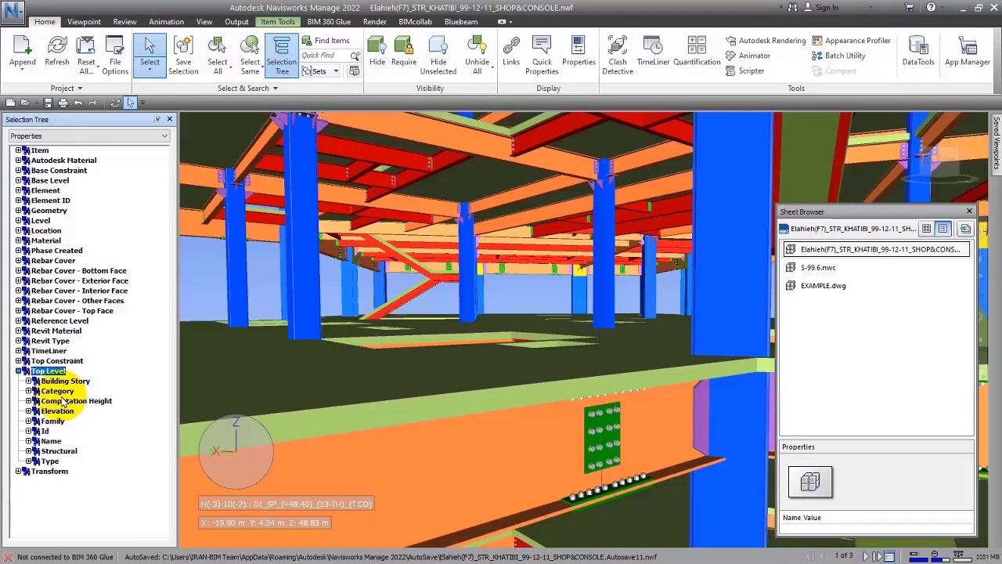
left_click(35, 453)
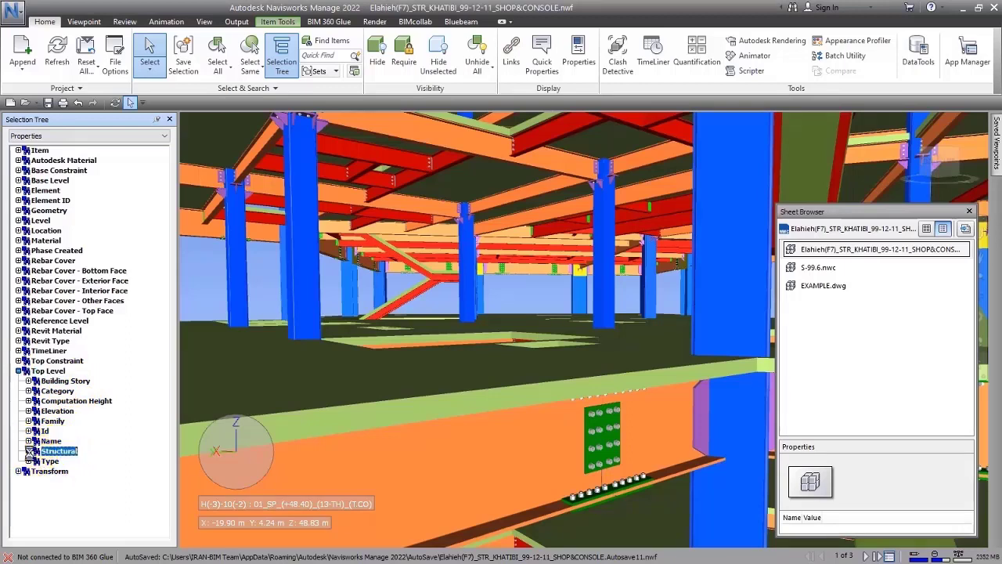
left_click(52, 461)
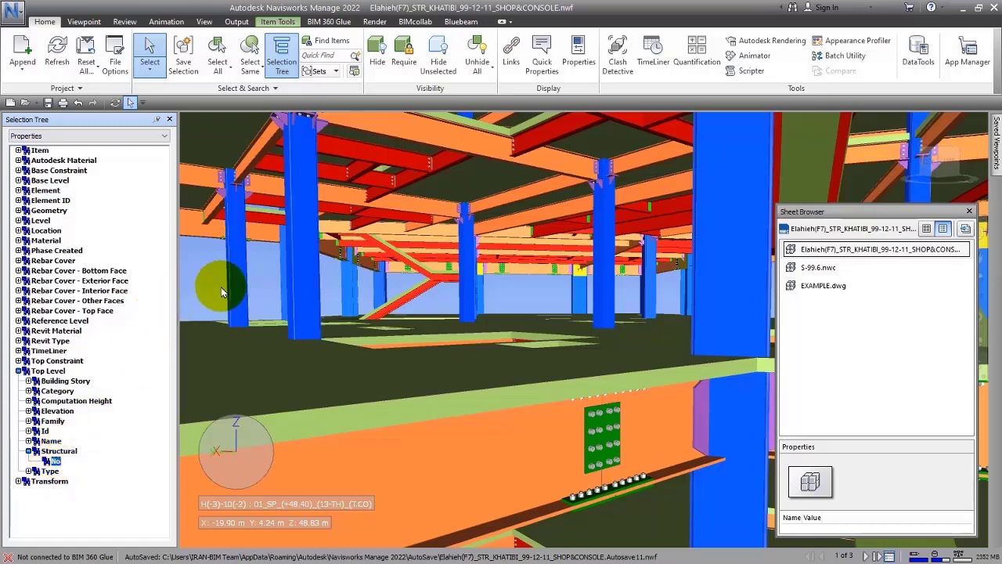
Open the Properties window, move the Sheet Browser clear of it, and reselect the Structural value No under Top Level.
left_click(575, 59)
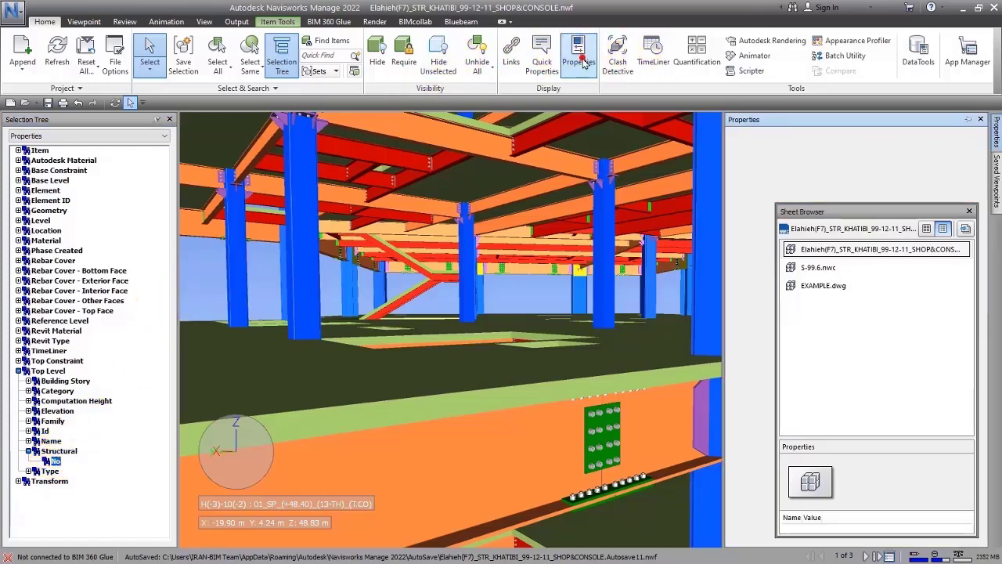
left_click_drag(828, 203, 612, 199)
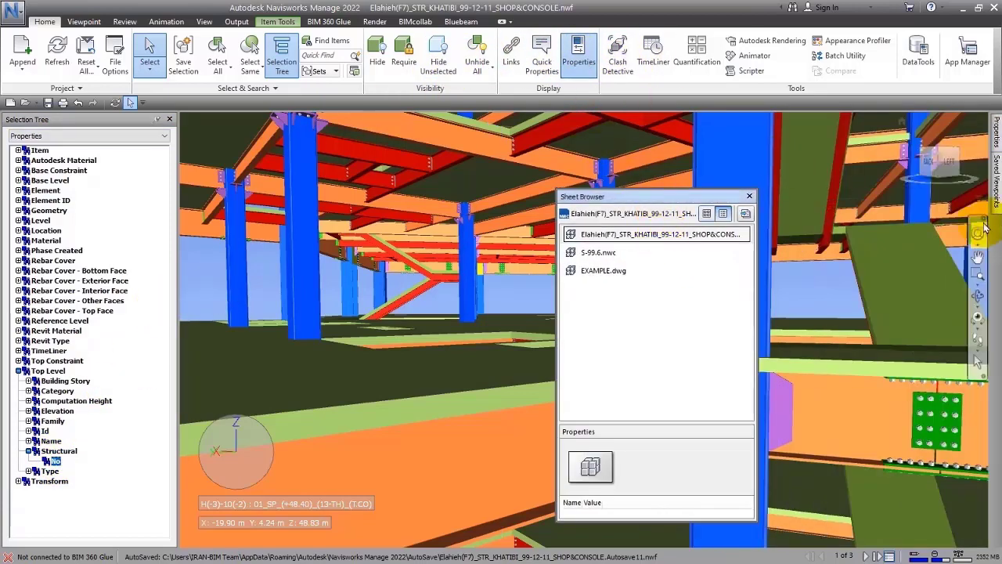
mouse_move(996, 137)
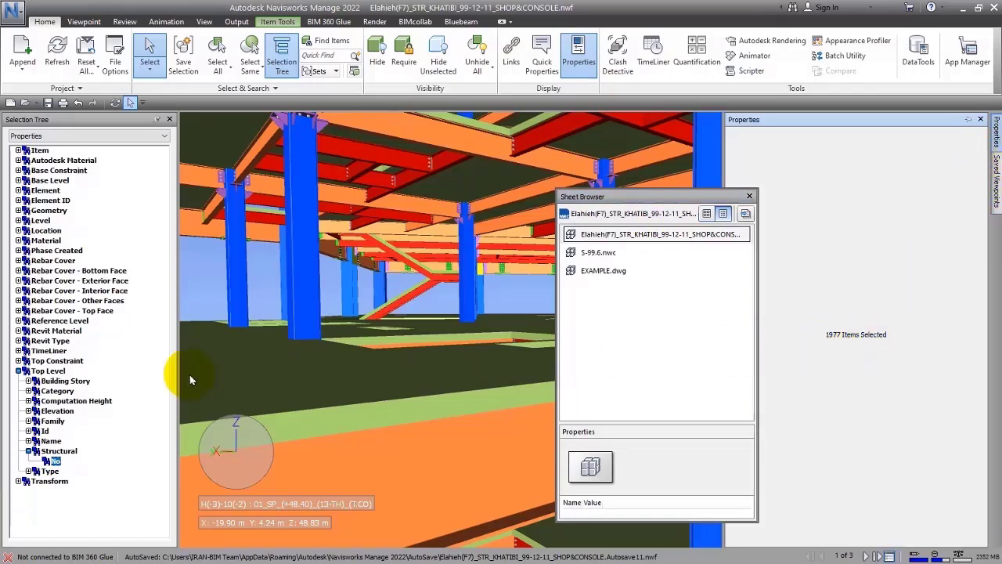
left_click(52, 450)
left_click(53, 461)
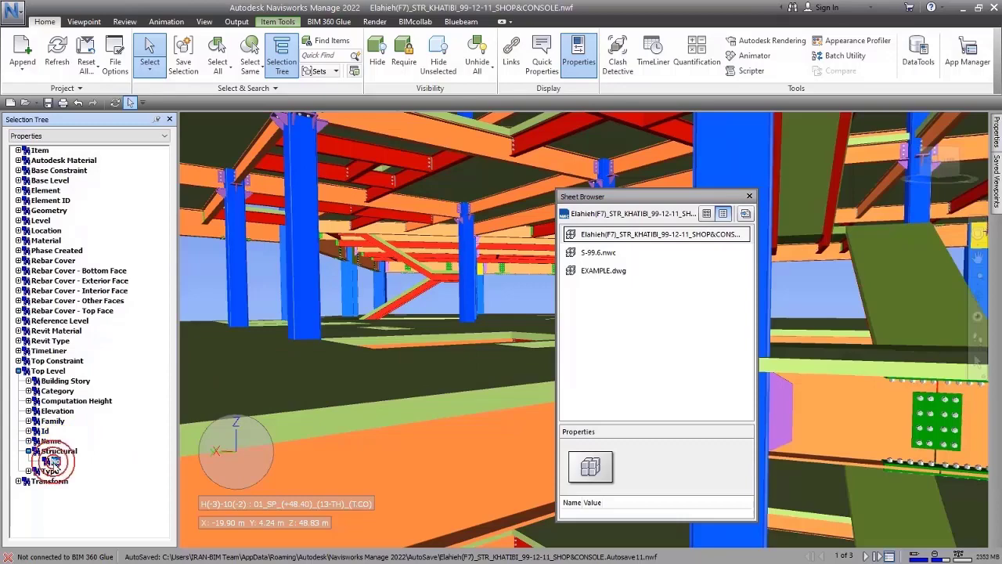
Hide every unselected element of the tower model, clear the selection, and examine the isolated columns.
left_click(941, 159)
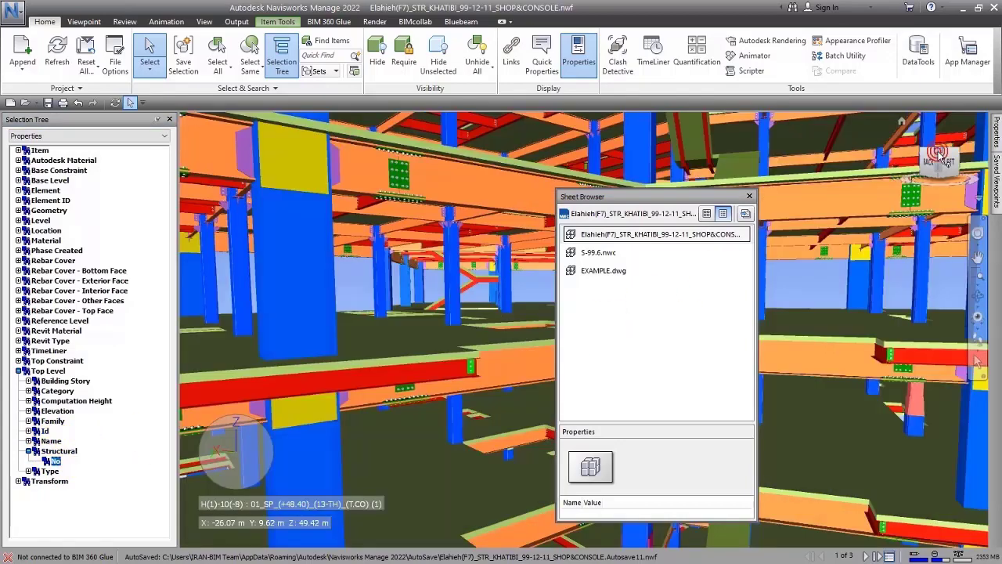
left_click_drag(684, 197, 822, 216)
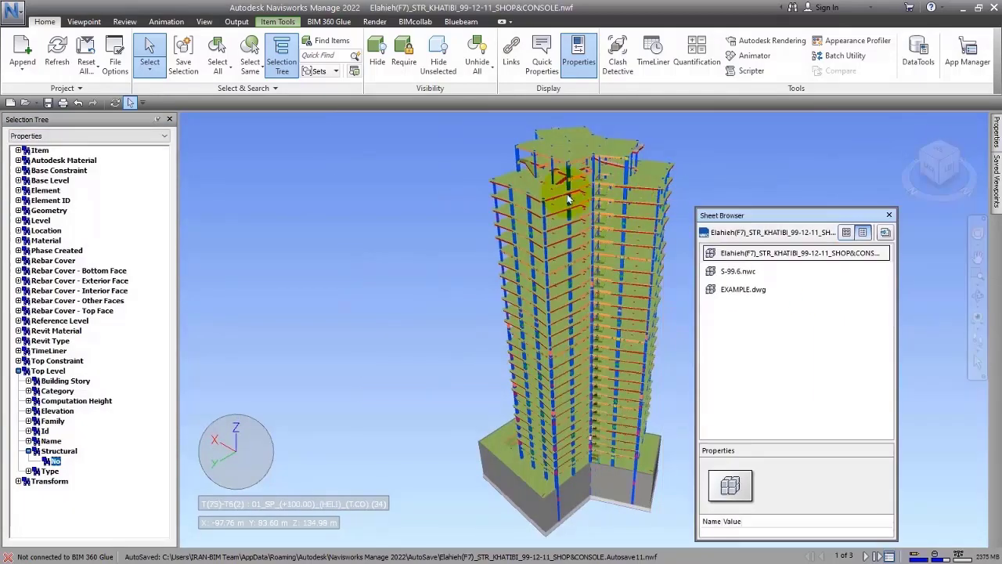
left_click(438, 61)
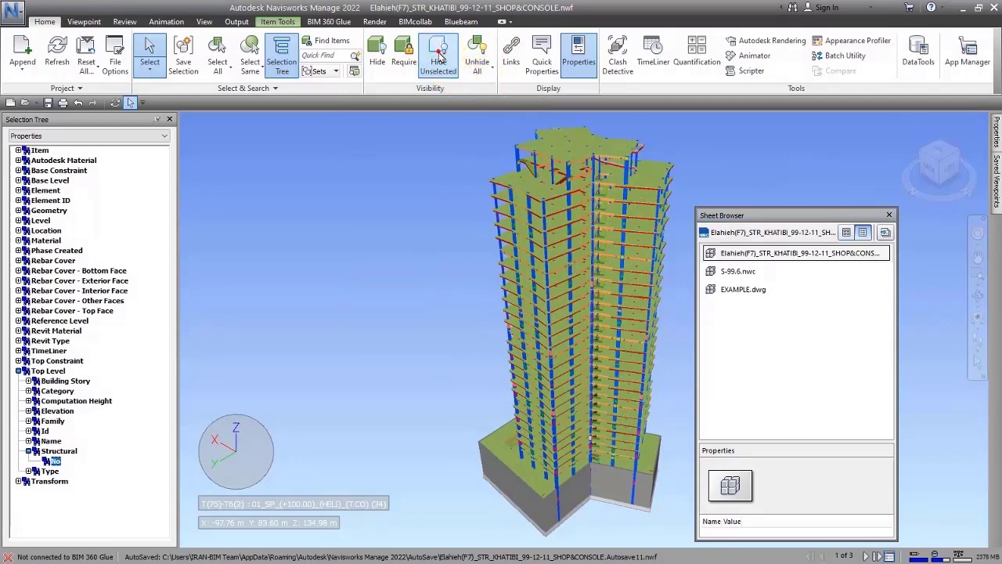
middle_click_drag(531, 227, 618, 329, "shift")
left_click(613, 334)
scroll(572, 335, "up", 1)
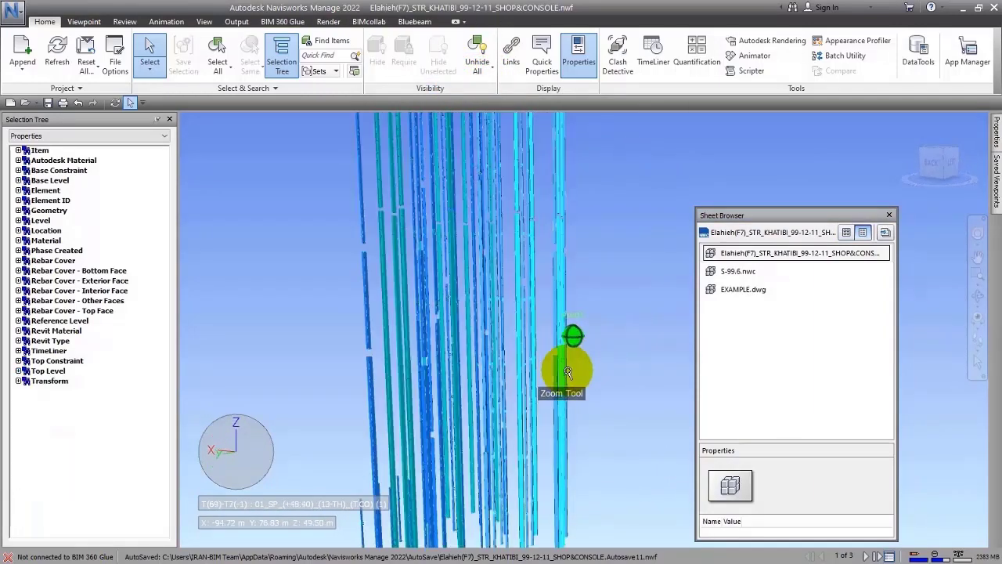
middle_click_drag(568, 368, 575, 396)
scroll(548, 212, "up", 8)
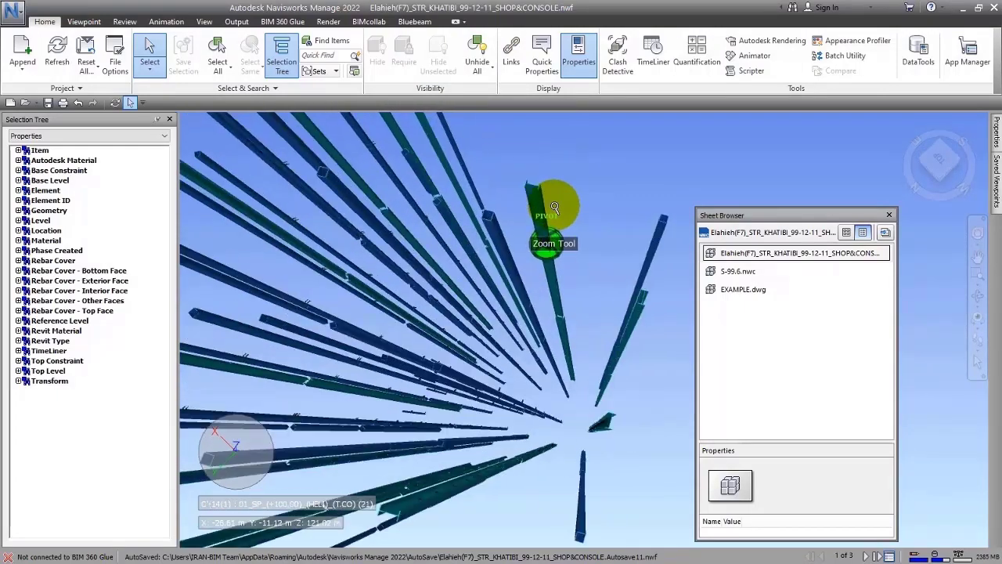
scroll(548, 203, "up", 2)
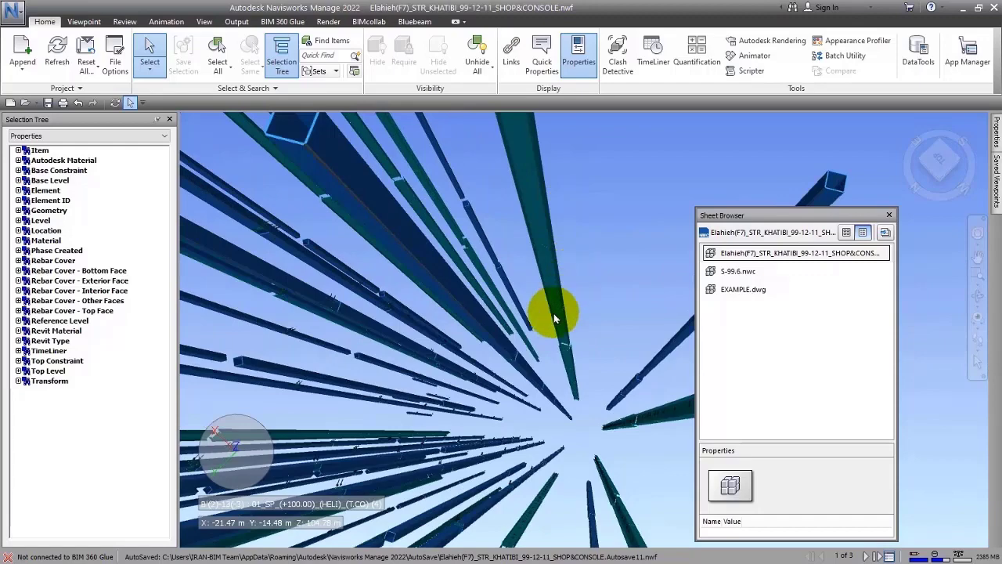
Unhide all elements of the tower model and switch to the S-99.6.nwc sheet.
middle_click_drag(556, 308, 544, 206, "shift")
left_click(476, 52)
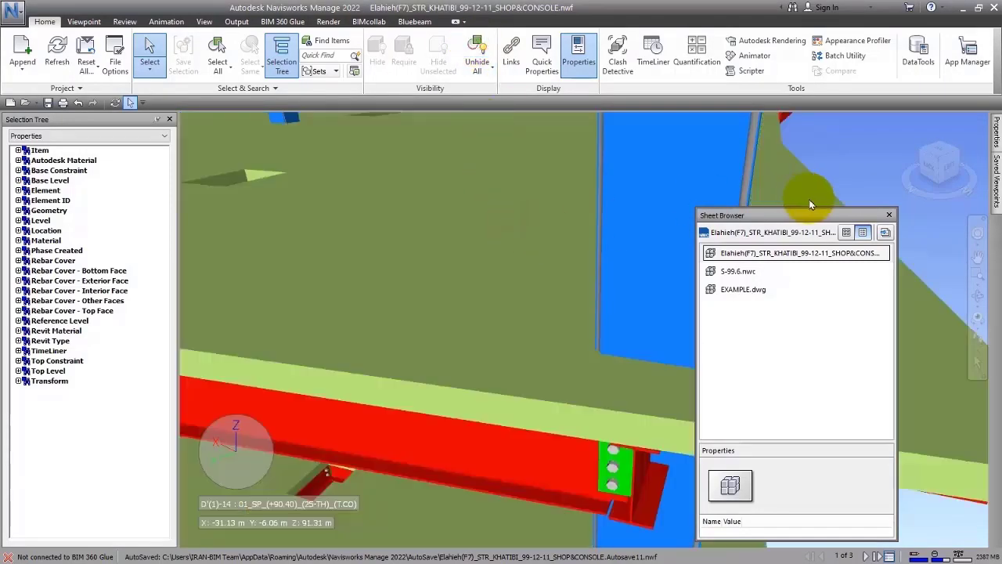
left_click(69, 135)
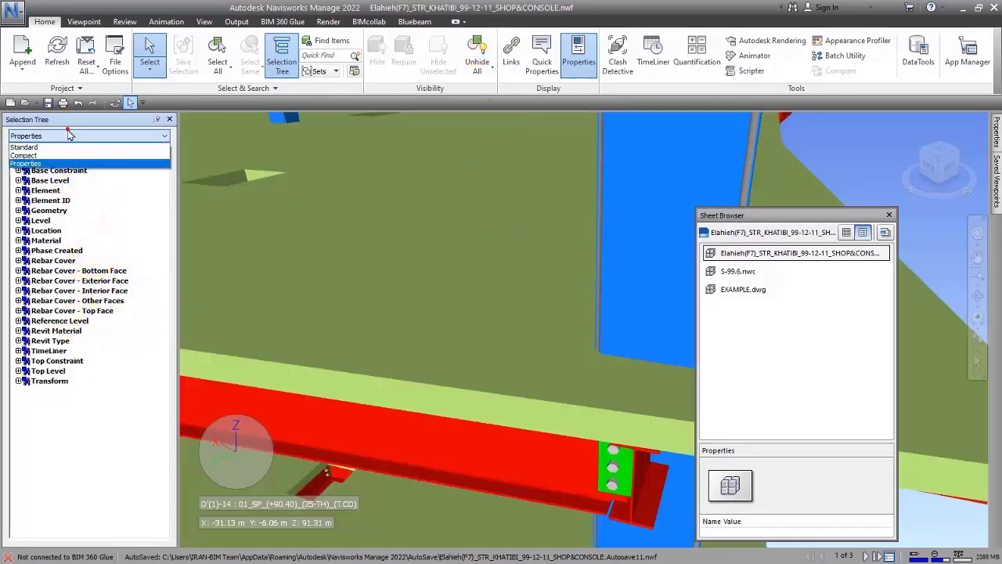
left_click(698, 190)
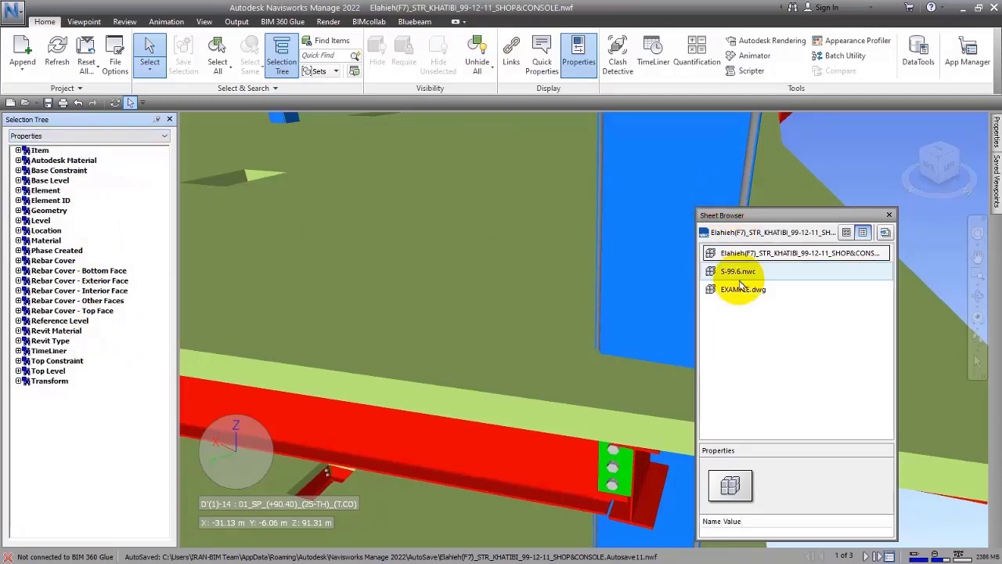
double_click(739, 275)
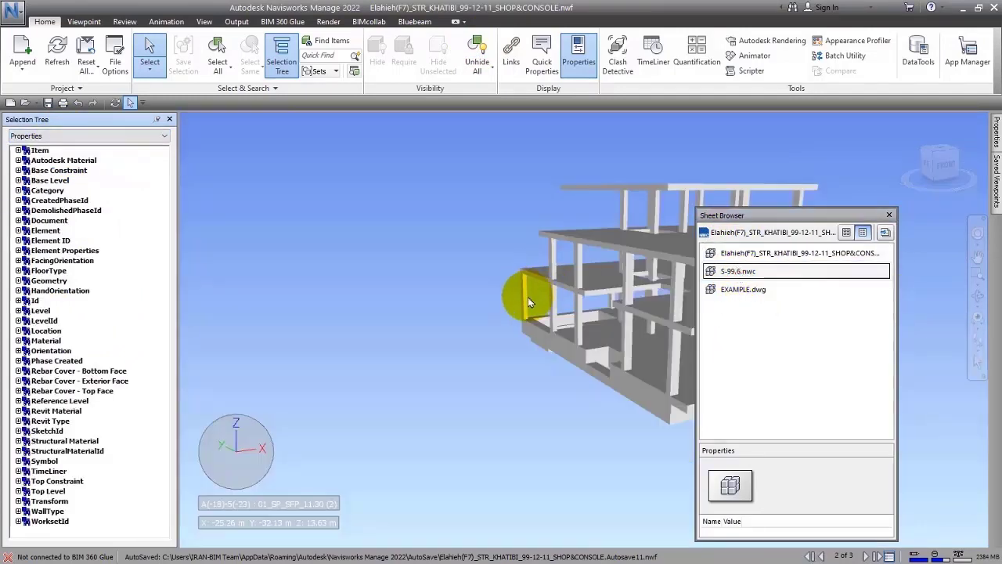
middle_click_drag(528, 296, 402, 280, "shift")
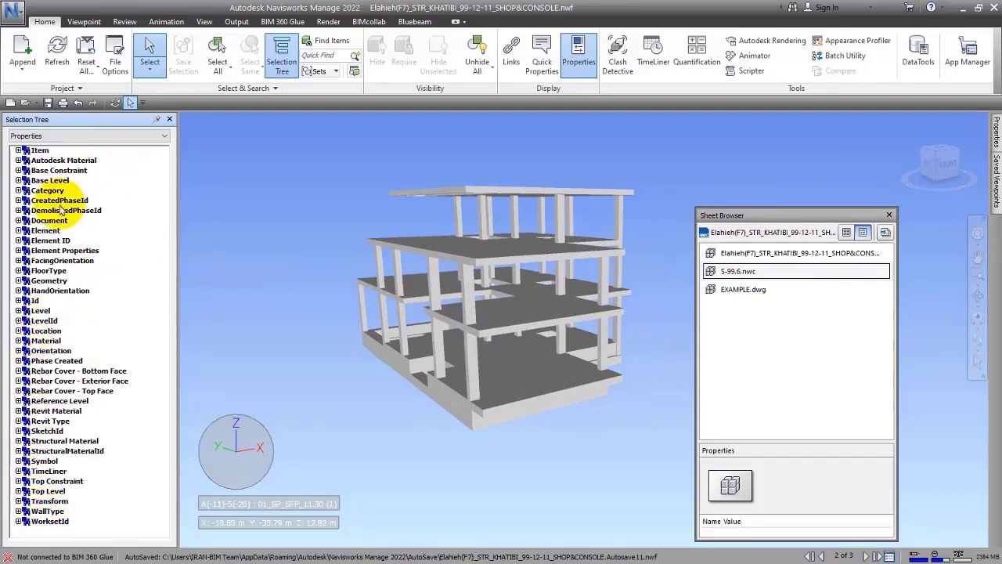
Highlight the items in the TimeLiner property category, clear the selection, and open the TimeLiner window.
left_click(43, 471)
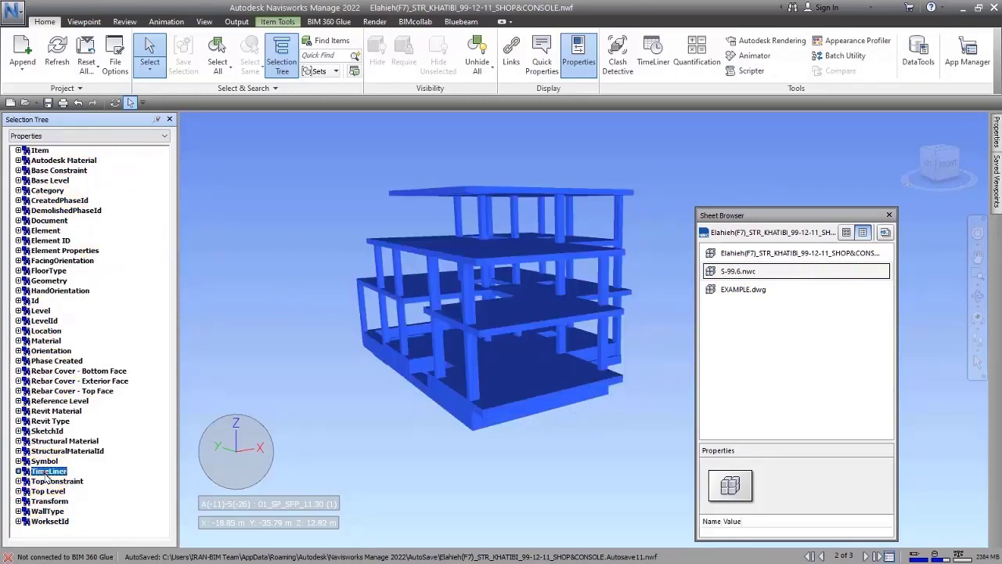
left_click(306, 398)
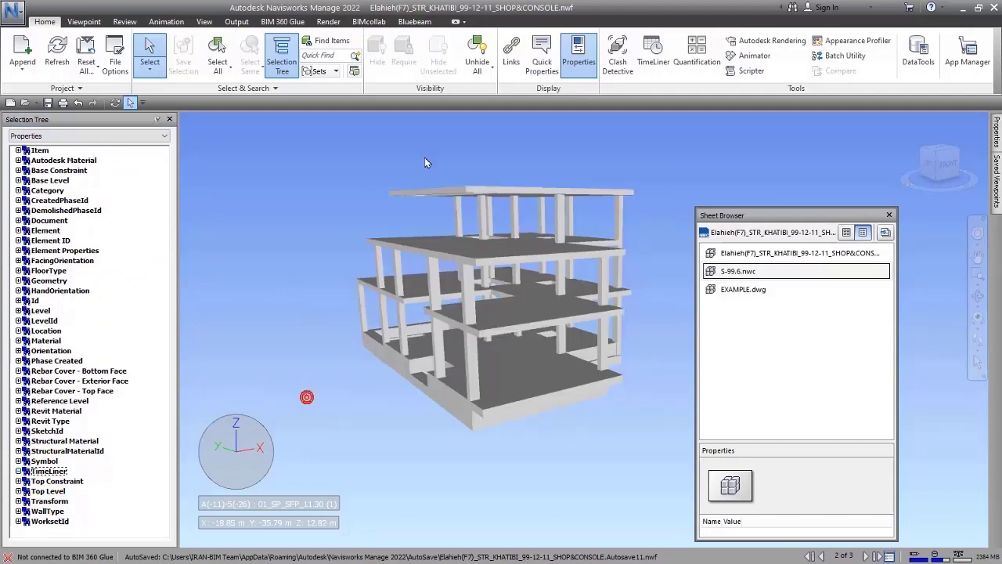
left_click(653, 61)
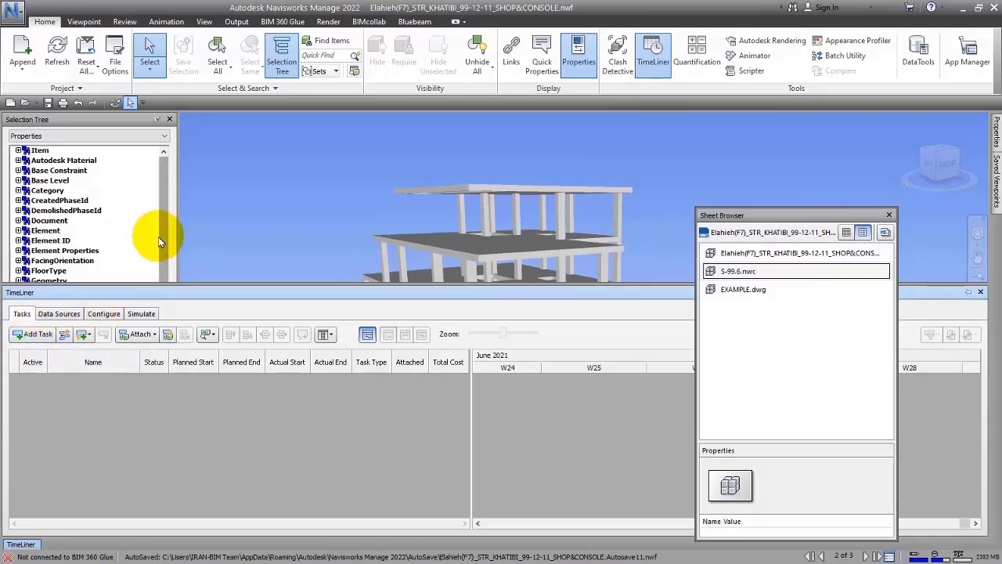
Switch the Selection Tree to the Compact display and expand S-99.6.nwc into its levels.
left_click(139, 137)
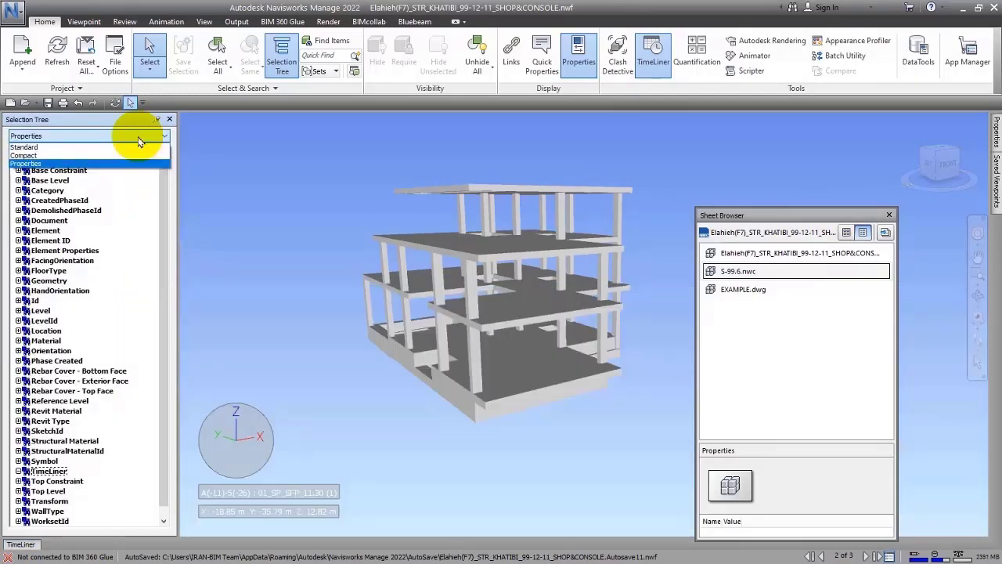
left_click(39, 156)
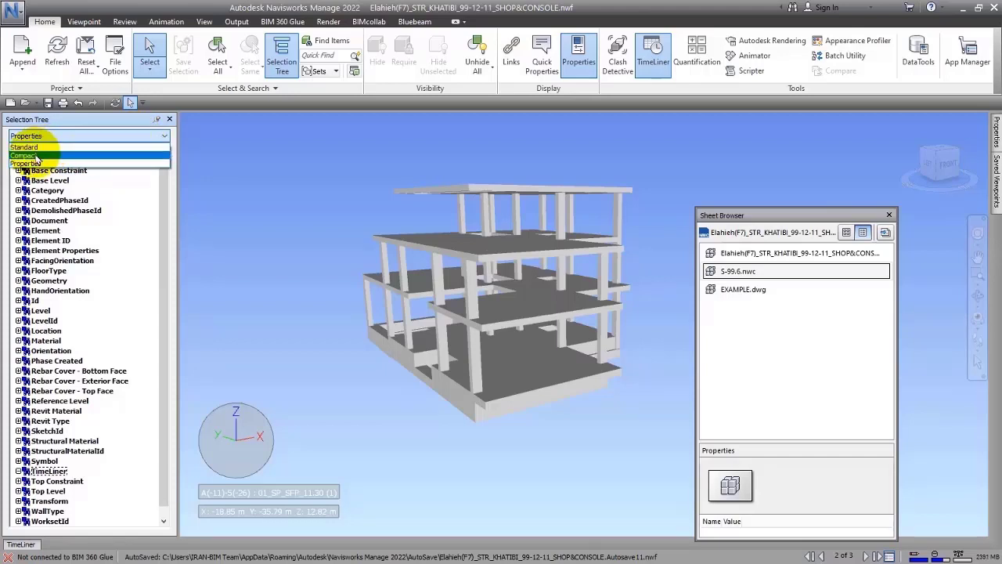
left_click(18, 149)
Highlight the levels one by one from 01_SP_FON1_-1.50 to 01_SP_SF_10.10 in the model, then clear the selection.
left_click(72, 161)
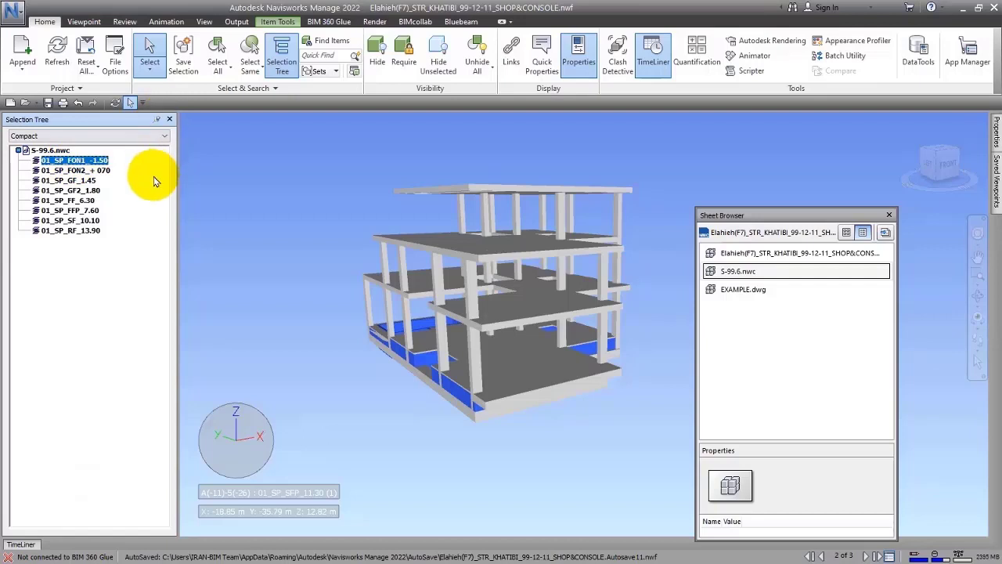
left_click(85, 171)
left_click(82, 182)
left_click(78, 190)
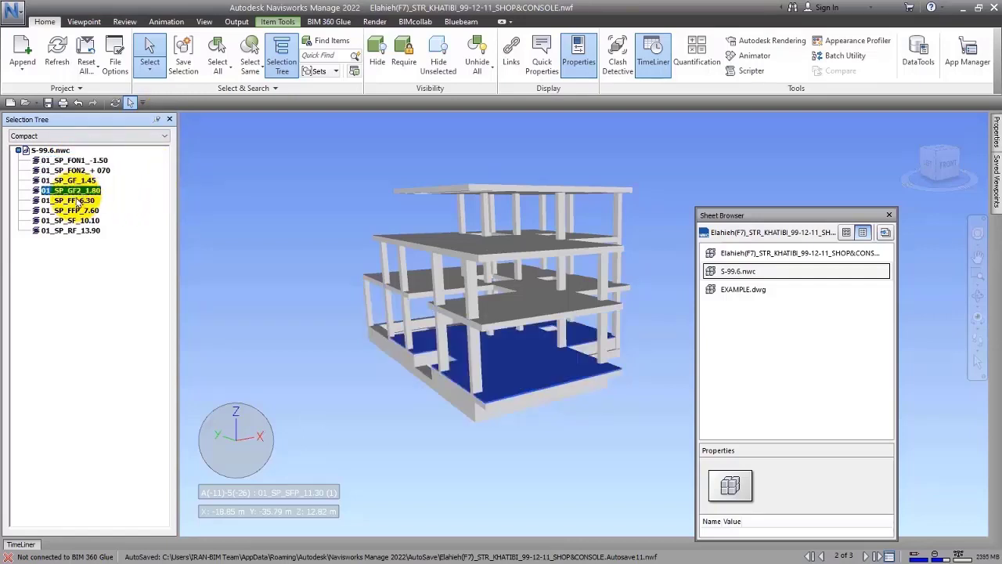
left_click(76, 200)
left_click(73, 211)
left_click(76, 221)
left_click(190, 233)
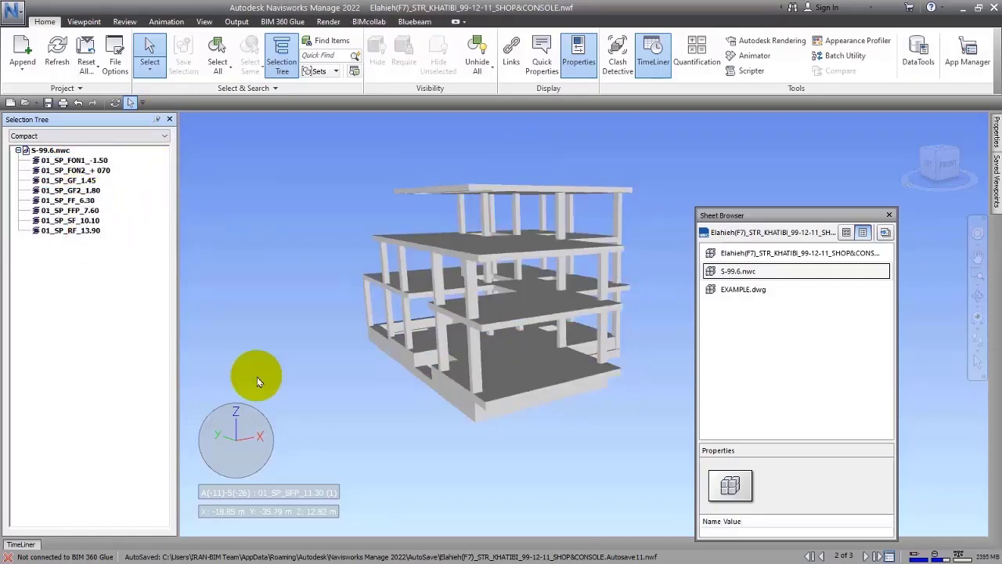
Keep the TimeLiner window permanently open below the model view and close the Sheet Browser.
left_click(21, 544)
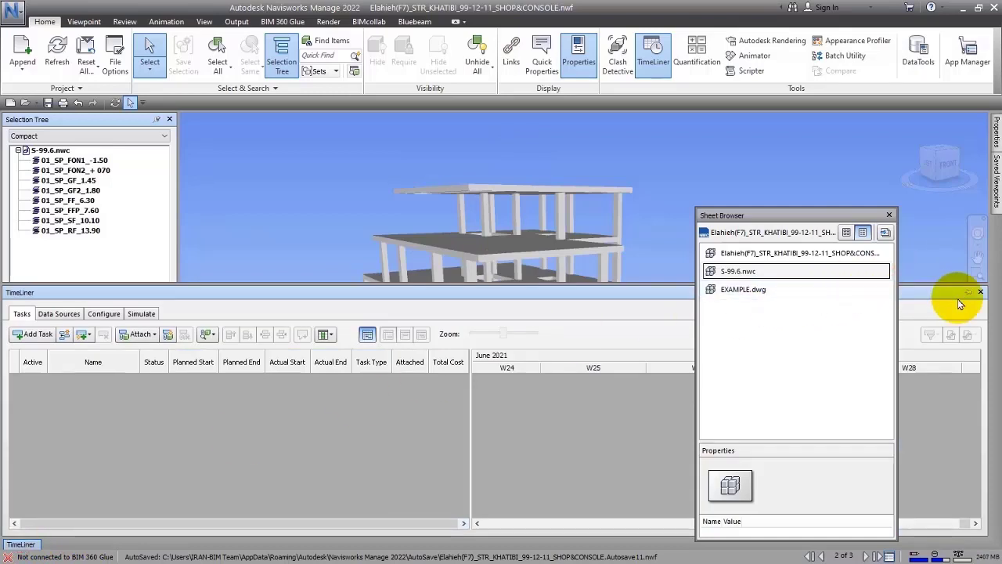
left_click(968, 291)
left_click(888, 215)
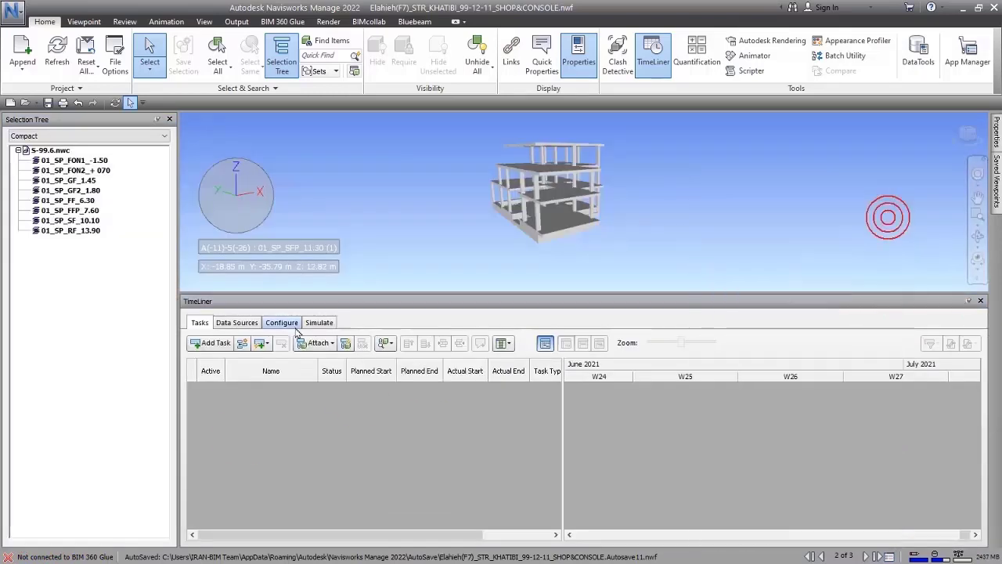
Add eight new tasks to the TimeLiner task list and select all of them.
left_click(214, 344)
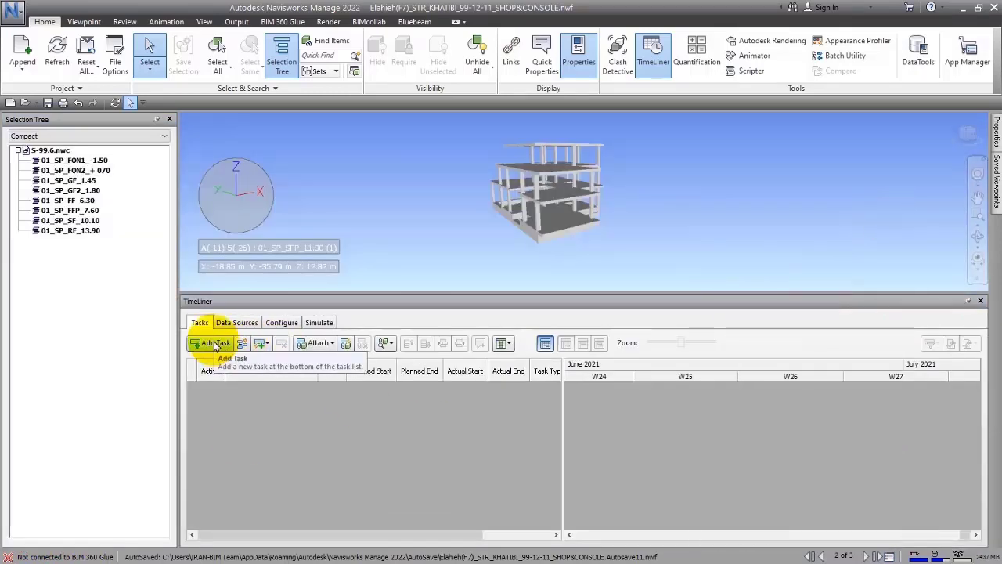
left_click(218, 344)
left_click(220, 345)
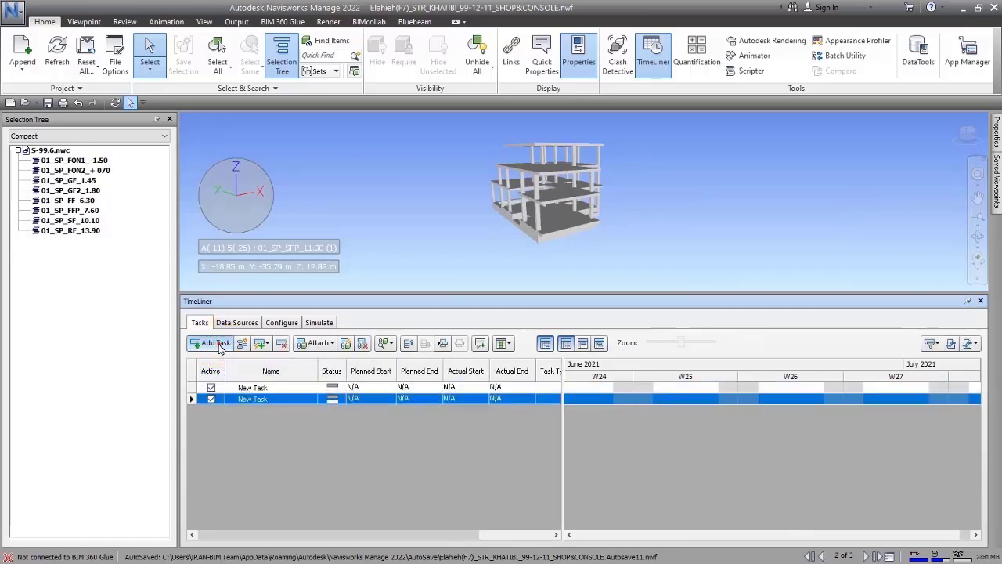
left_click(219, 345)
left_click(219, 345)
left_click(219, 345)
left_click(220, 345)
left_click(219, 346)
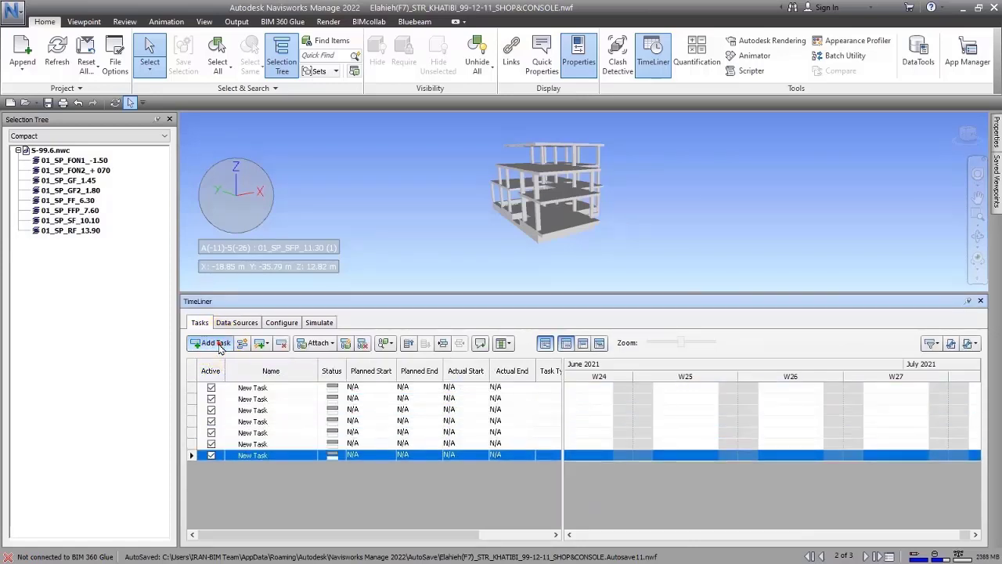
left_click(220, 345)
left_click(227, 388)
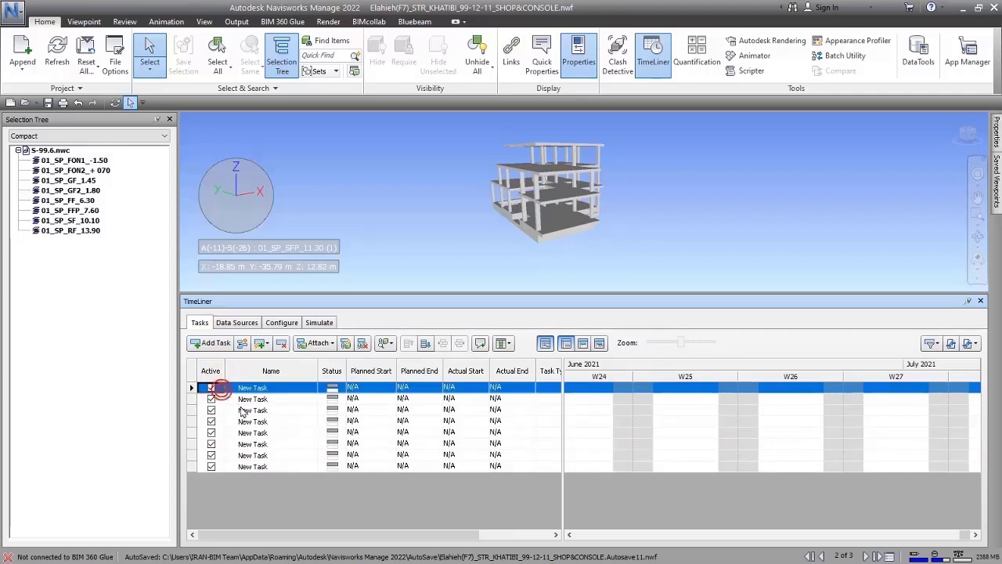
left_click(253, 466, "shift")
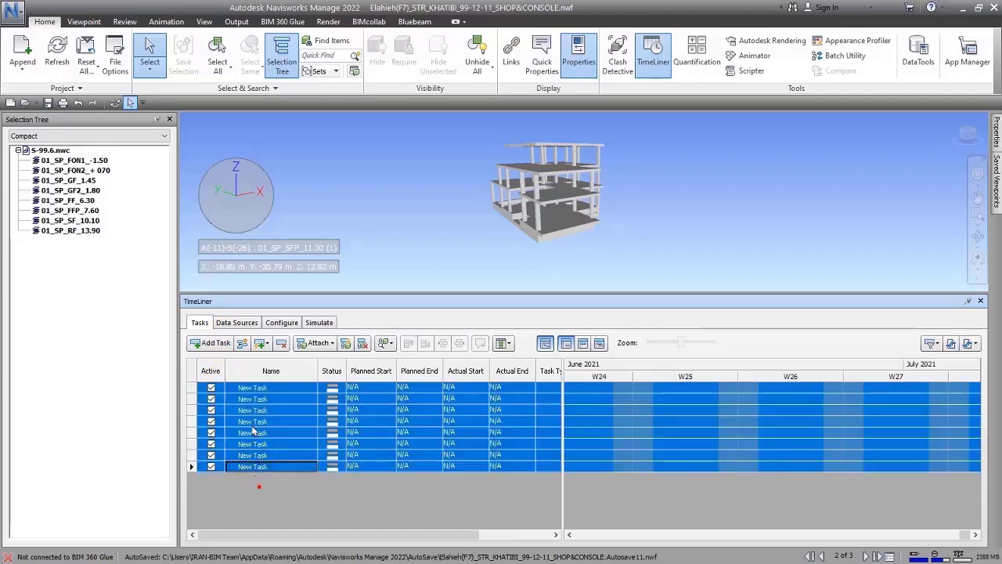
Attach the levels 01_SP_FON1_-1.50, 01_SP_FON2_+ 070 and 01_SP_GF_1.45 to the first TimeLiner tasks.
left_click(257, 388)
left_click(94, 162)
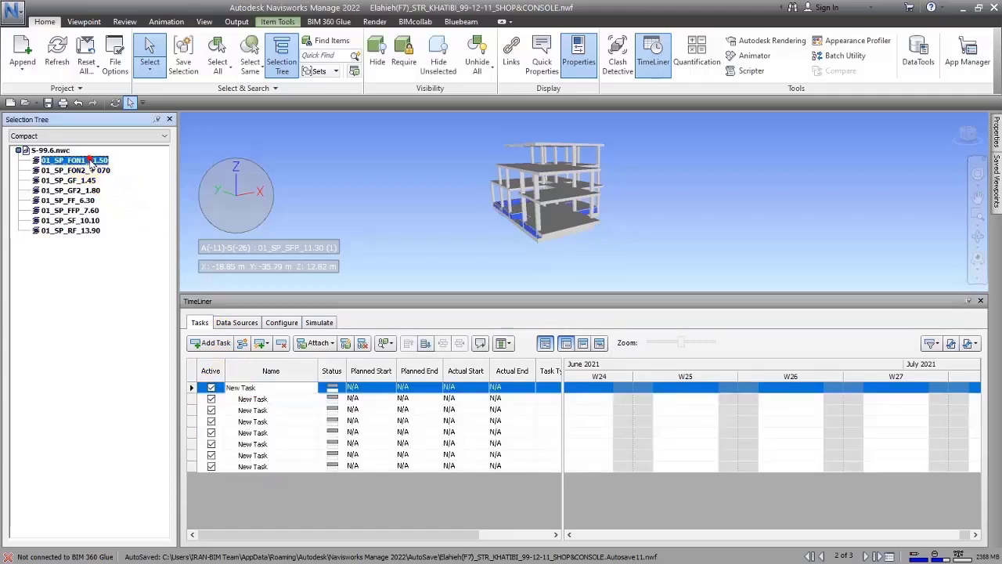
left_click(248, 395)
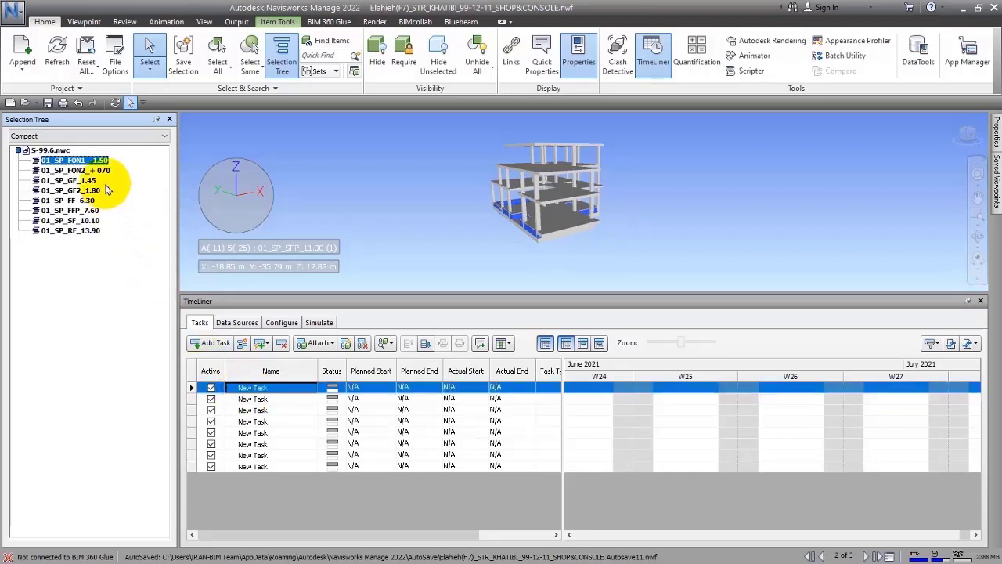
left_click_drag(86, 170, 245, 400)
left_click(75, 182)
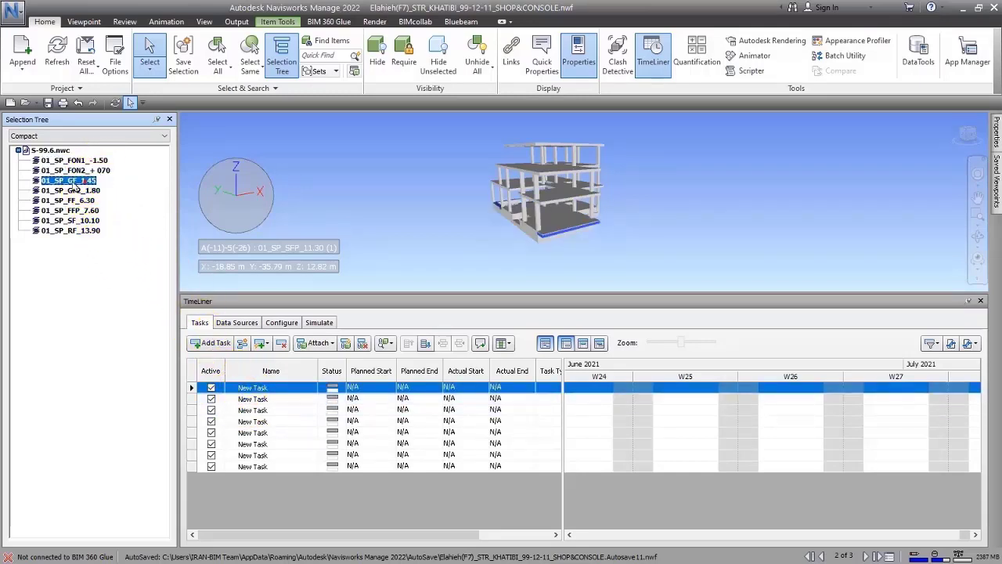
left_click_drag(70, 180, 255, 421)
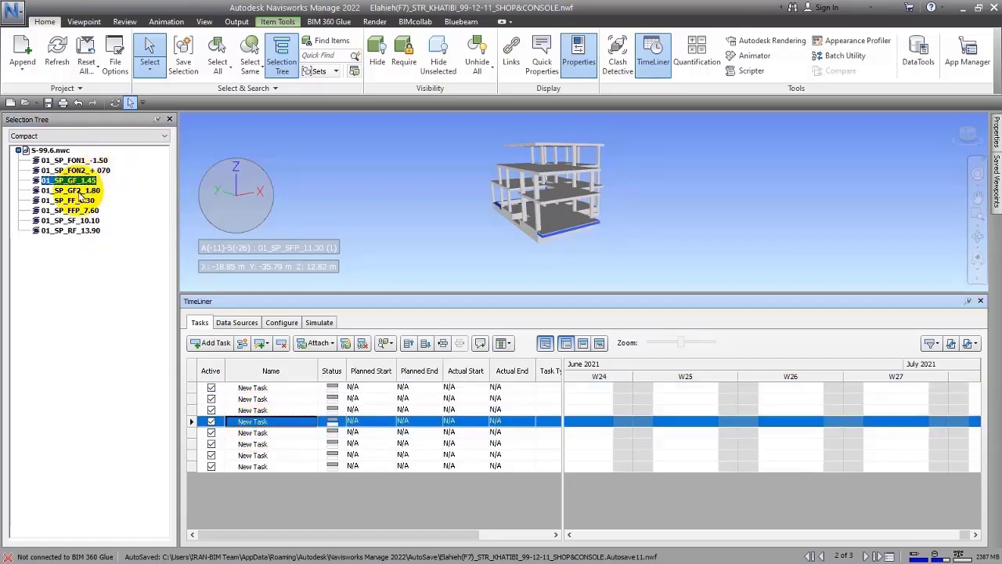
Attach the levels from 01_SP_GF2_1.80 through 01_SP_RF_13.90 to the remaining TimeLiner tasks.
left_click_drag(81, 193, 258, 433)
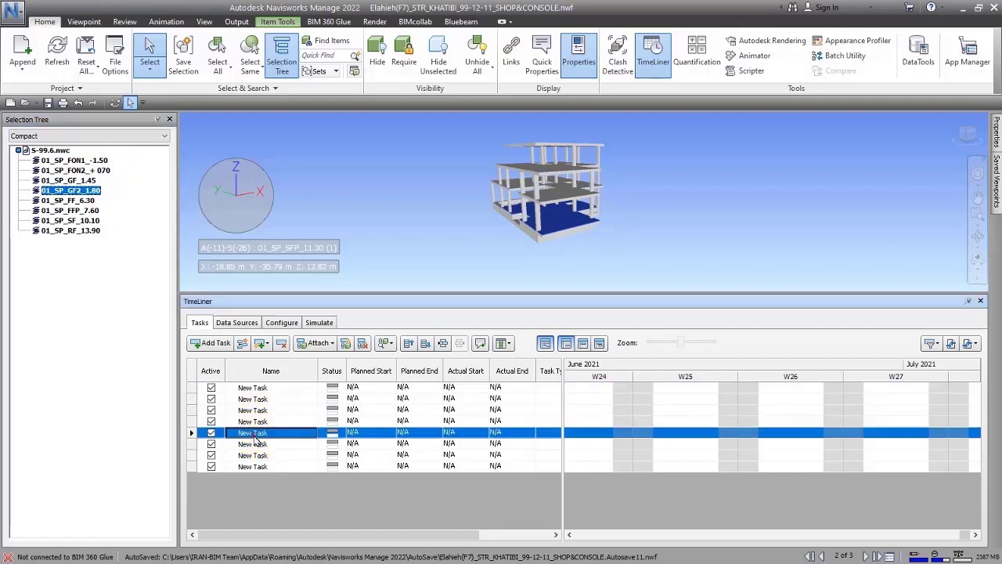
left_click_drag(89, 200, 249, 436)
left_click_drag(75, 210, 252, 466)
left_click_drag(69, 231, 247, 470)
Switch the Selection Tree to Properties, highlight Contained in Task:1 under TimeLiner, and check the tasks' Attached column.
left_click(47, 136)
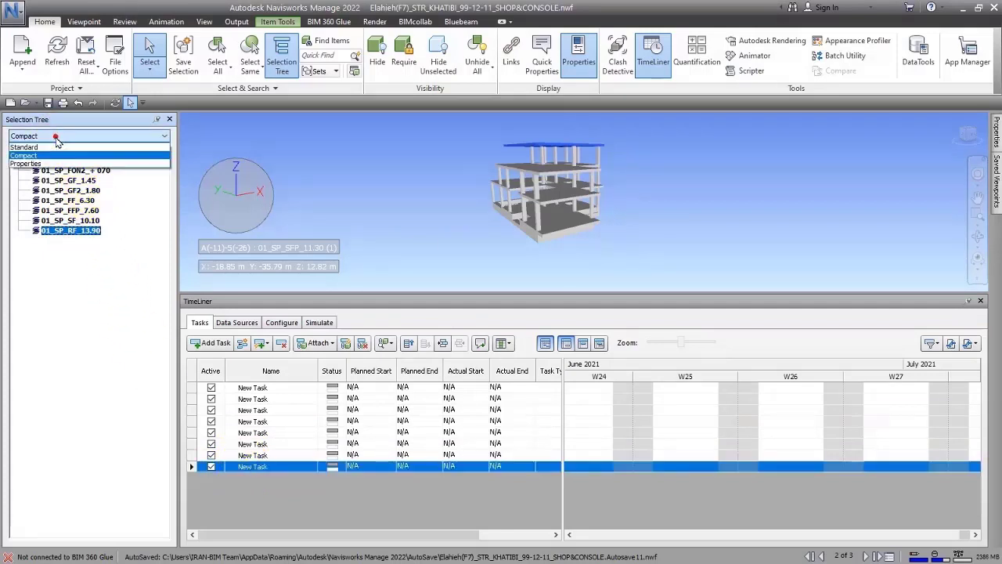
left_click(31, 163)
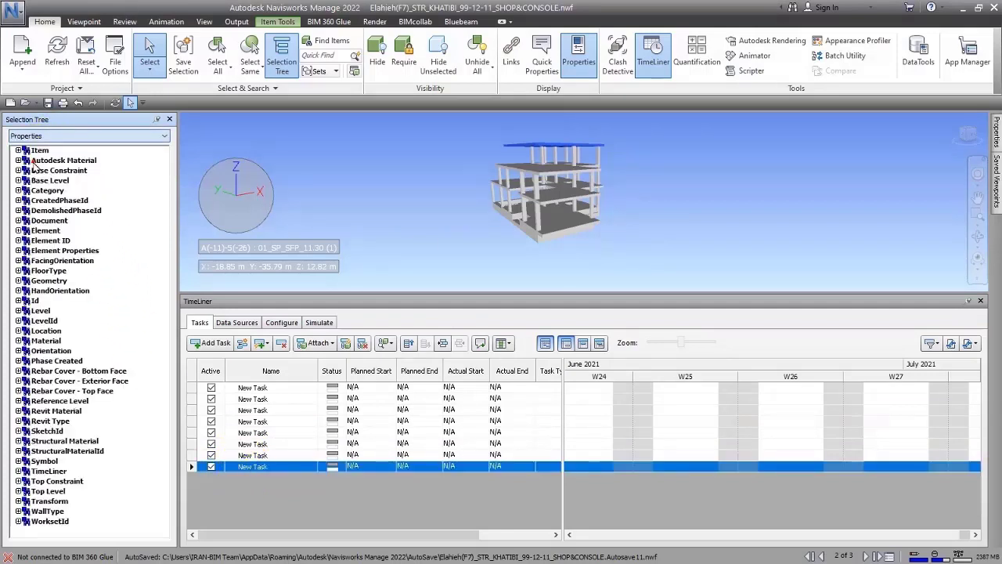
left_click(50, 470)
left_click(18, 471)
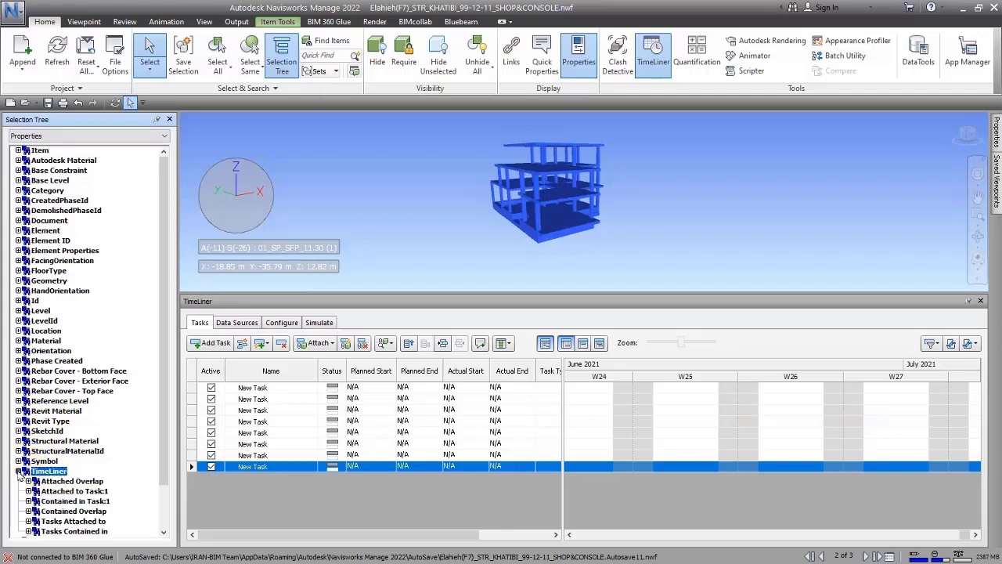
scroll(50, 459, "down", 2)
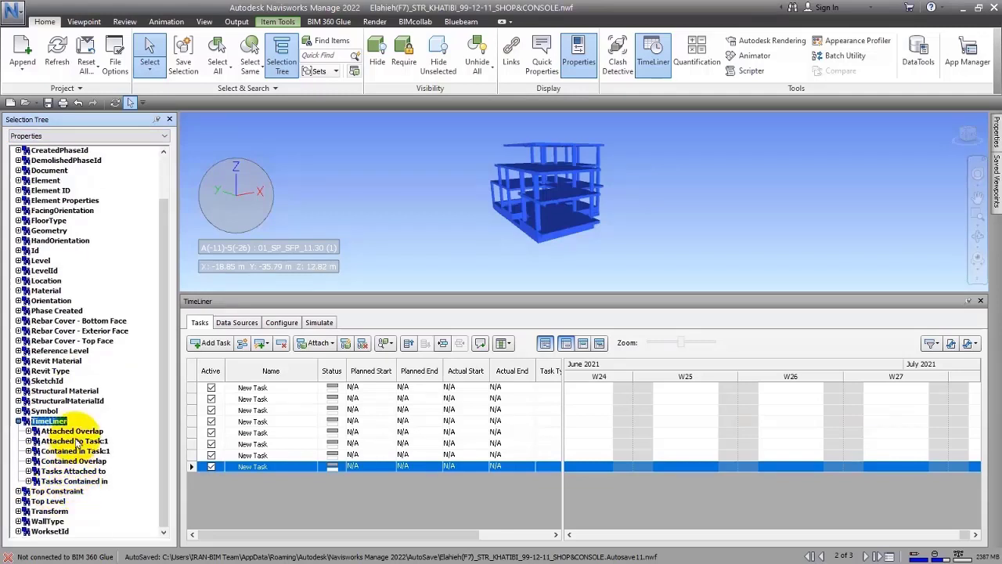
key("Down")
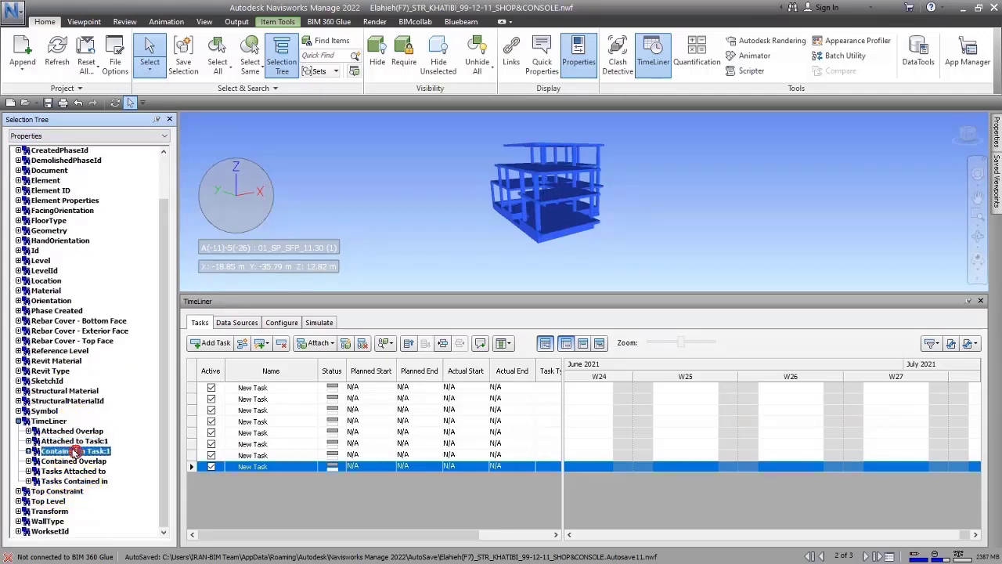
left_click_drag(390, 535, 467, 534)
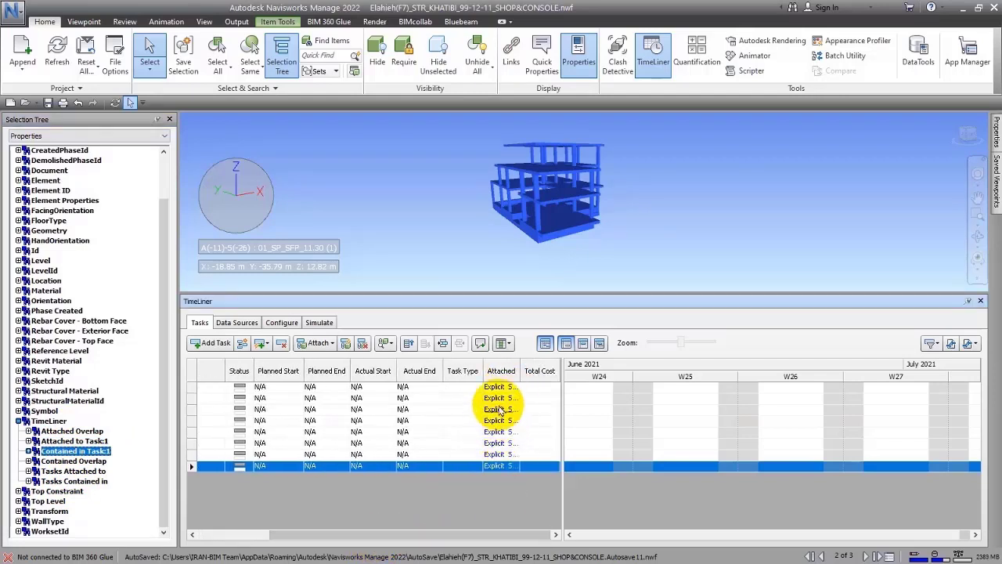
Expand Attached Overlap under TimeLiner, toggle its No value, and highlight the Contained Overlap items.
left_click(49, 450)
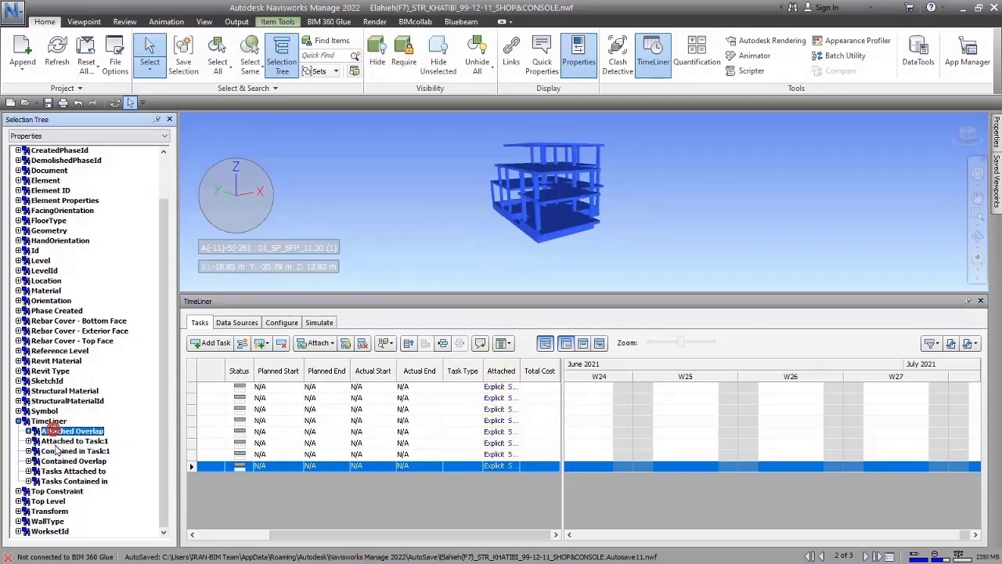
left_click(28, 431)
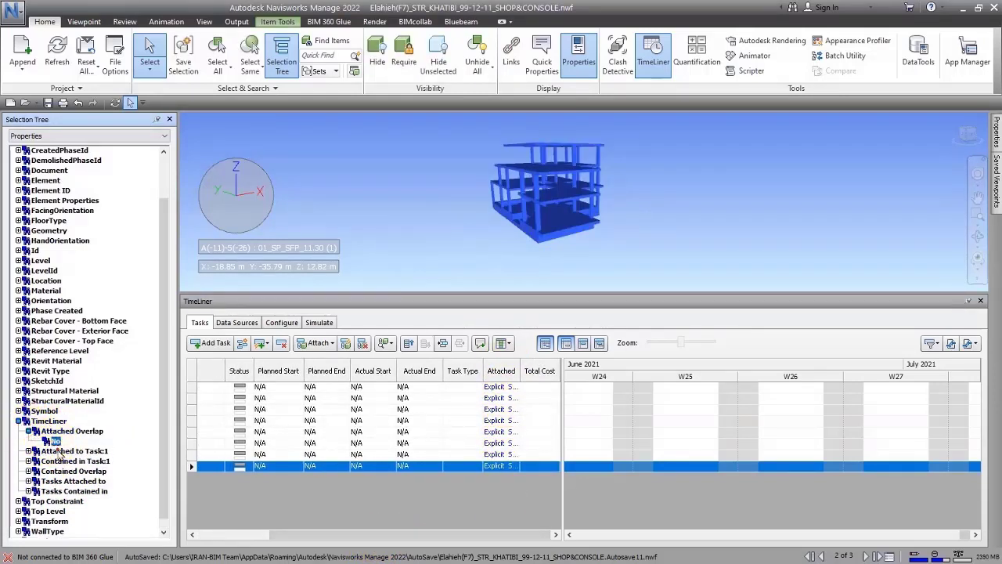
left_click(65, 442)
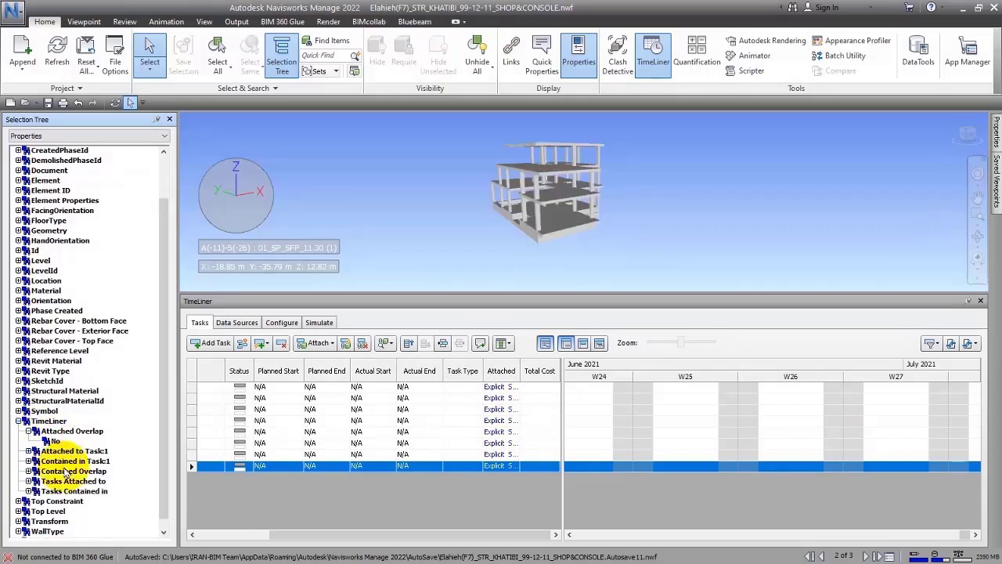
left_click(66, 472)
left_click(449, 484)
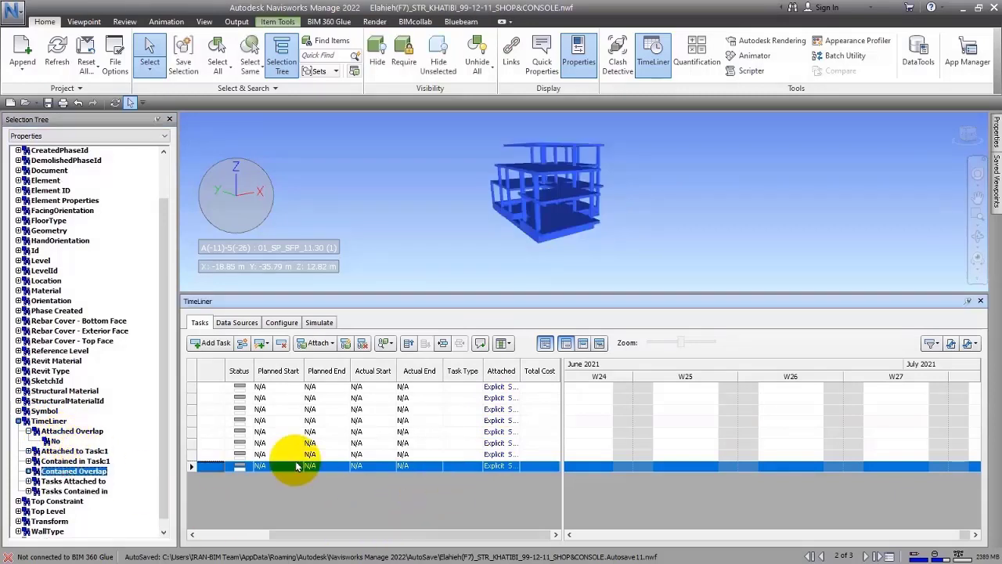
Add one more TimeLiner task, then expand Tasks Contained in under the TimeLiner properties and highlight its value 1.
left_click(211, 343)
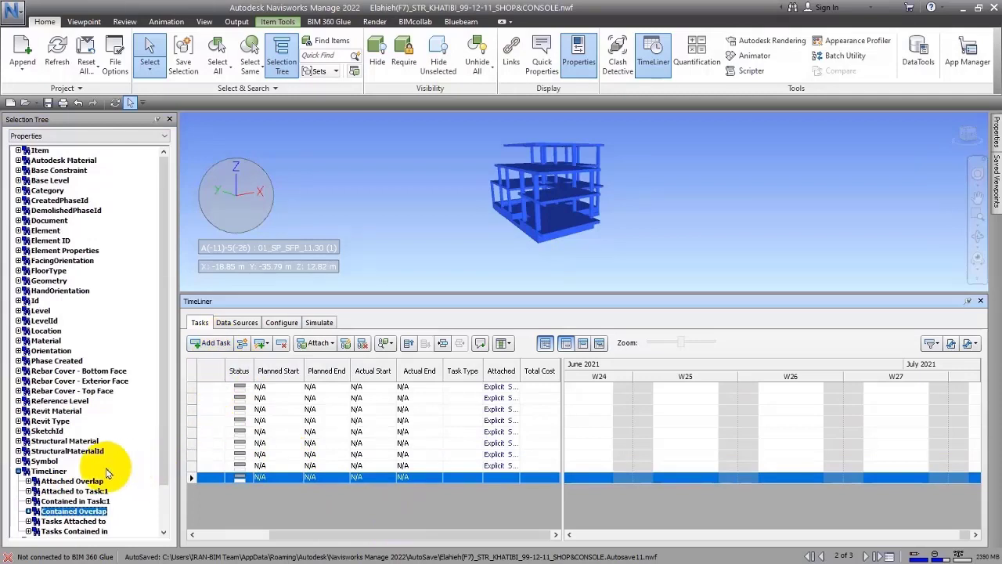
scroll(55, 474, "down", 2)
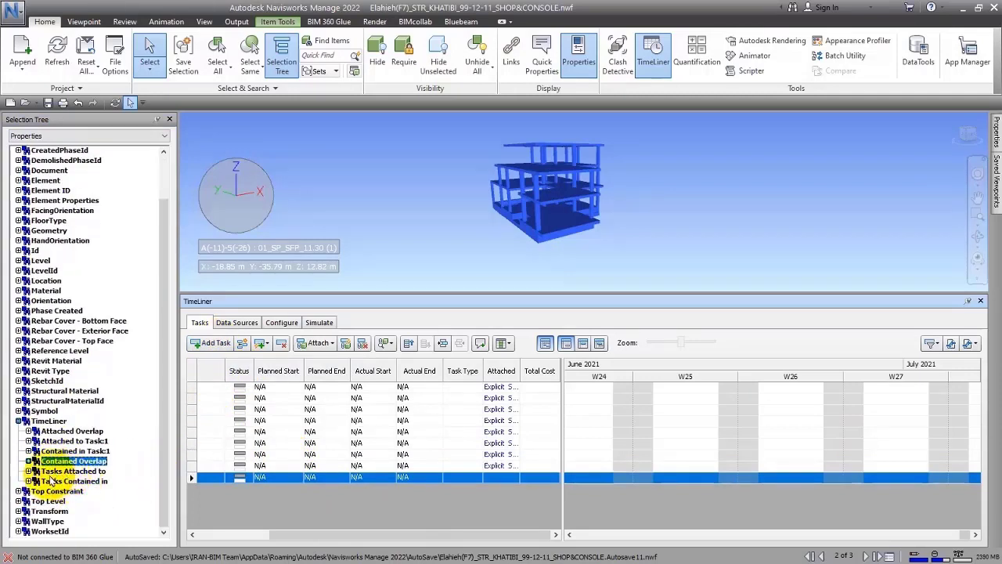
left_click(29, 481)
left_click(411, 244)
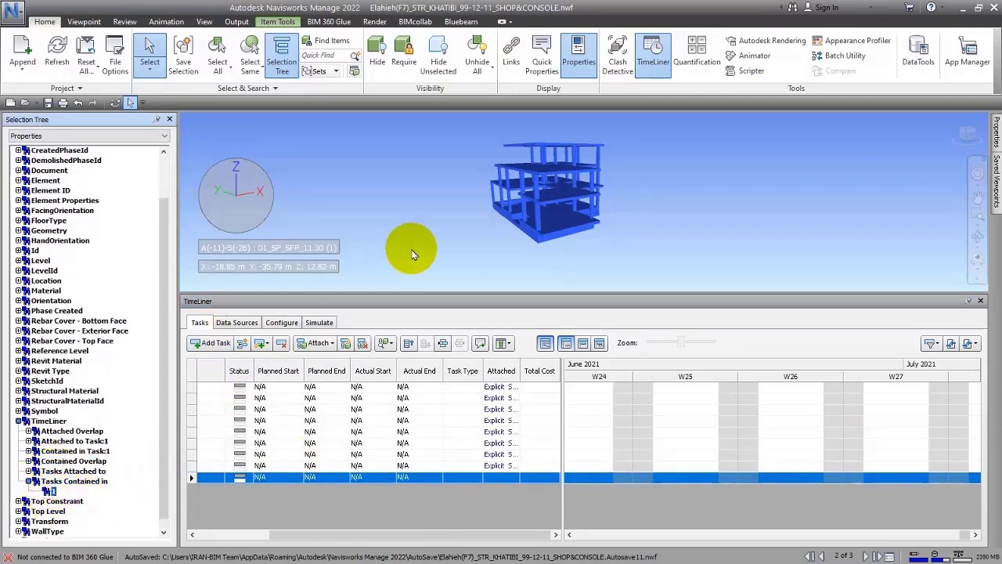
left_click(49, 492)
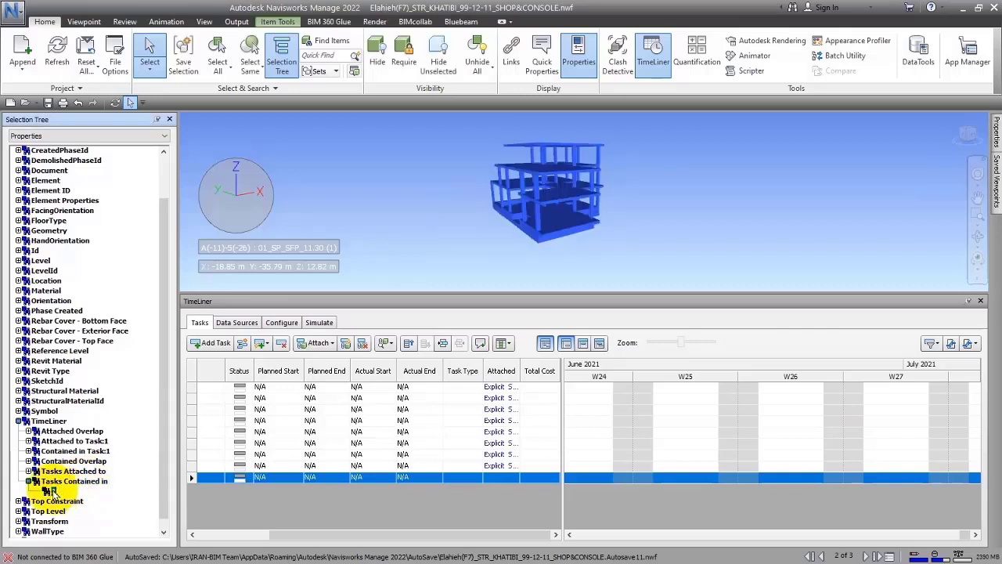
Expand Tasks Attached to under the TimeLiner properties and highlight the items for its values 0 and 1.
left_click(28, 470)
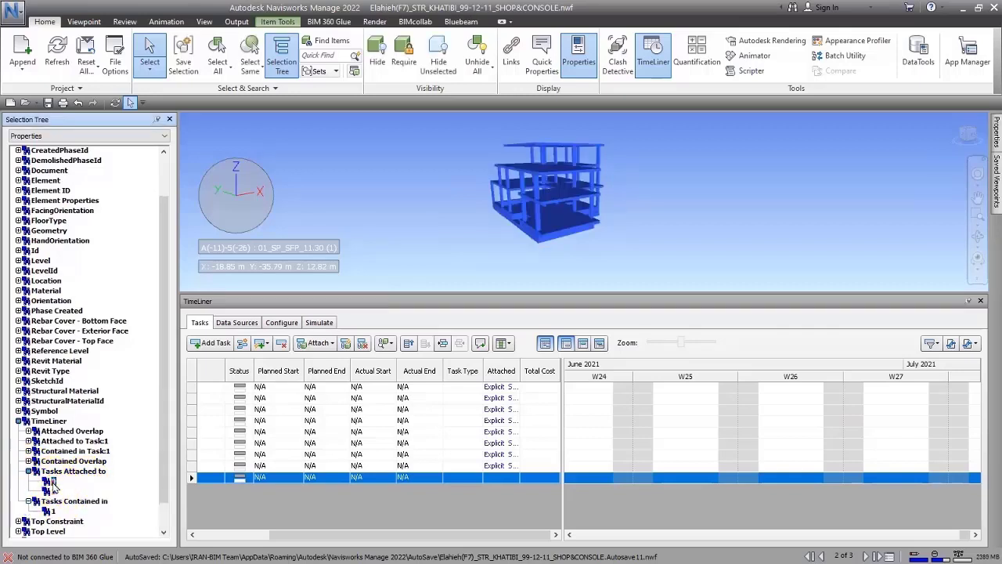
left_click(386, 262)
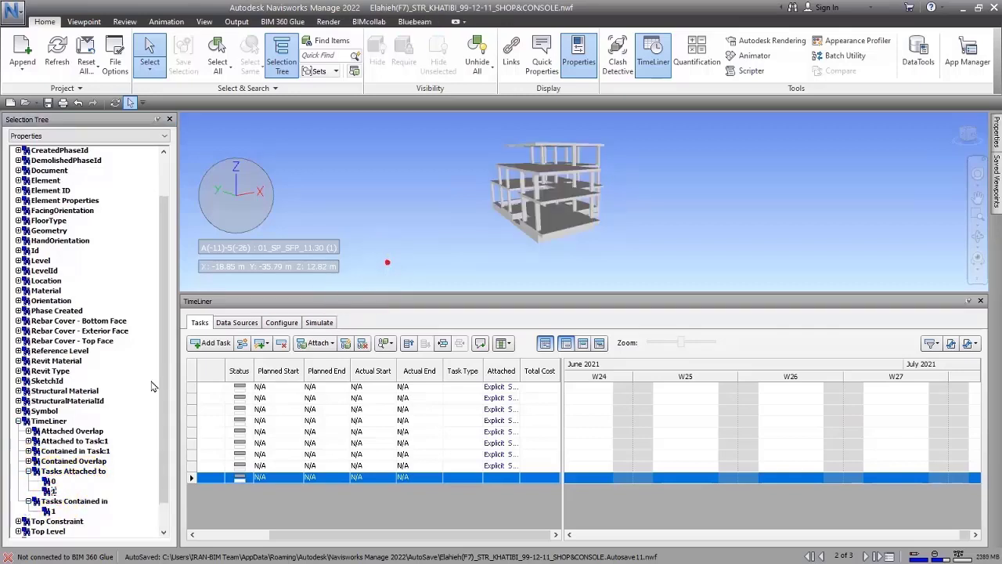
left_click(51, 491)
left_click(96, 487)
left_click(53, 490)
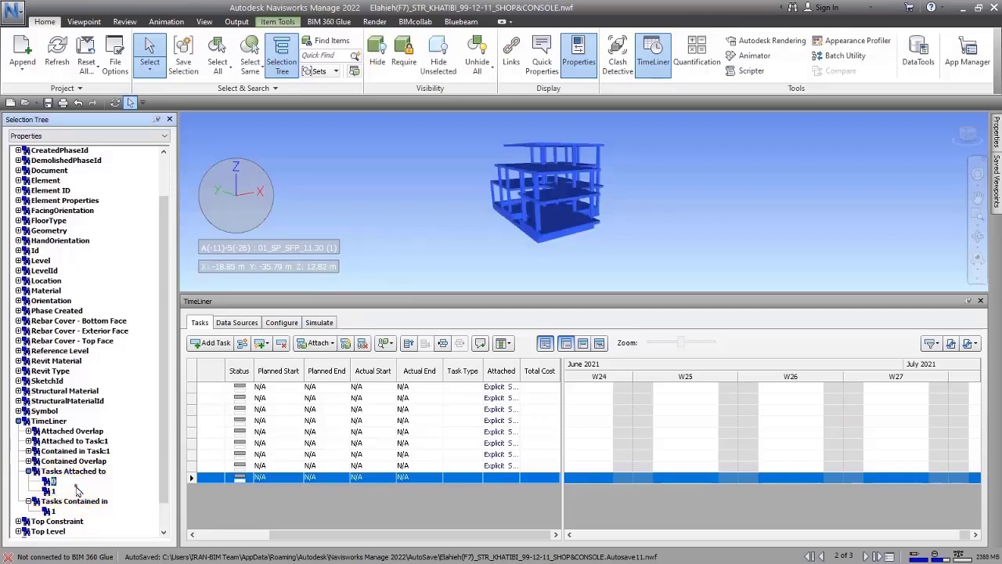
left_click(74, 486)
Expand Contained Overlap under the TimeLiner properties and highlight the items with the value No.
left_click(29, 460)
left_click(52, 471)
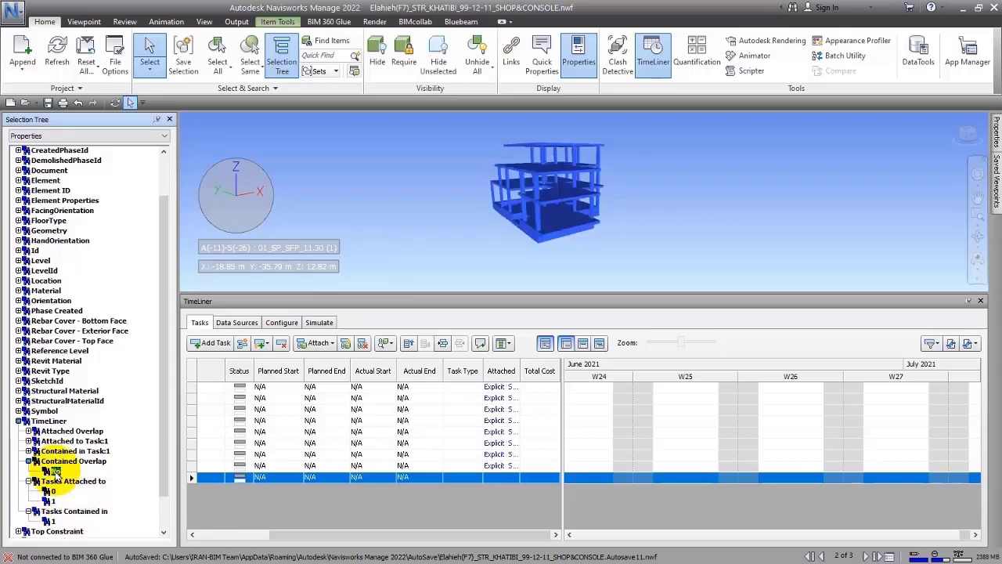
left_click(75, 470)
Expand Attached Overlap, Attached to Task:1 and Contained in Task:1, highlighting the New Task items of the two task properties.
left_click(28, 430)
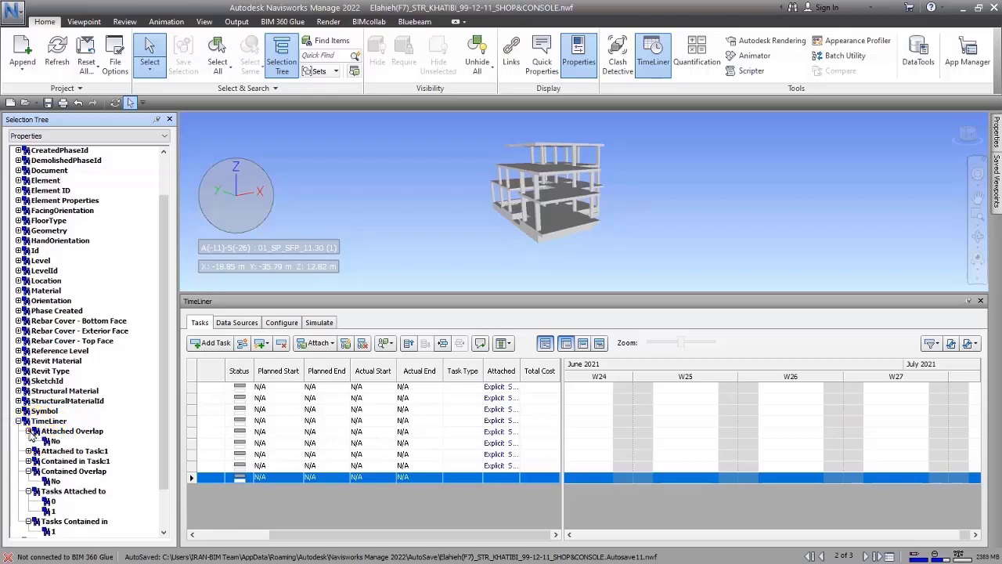
left_click(28, 451)
left_click(58, 461)
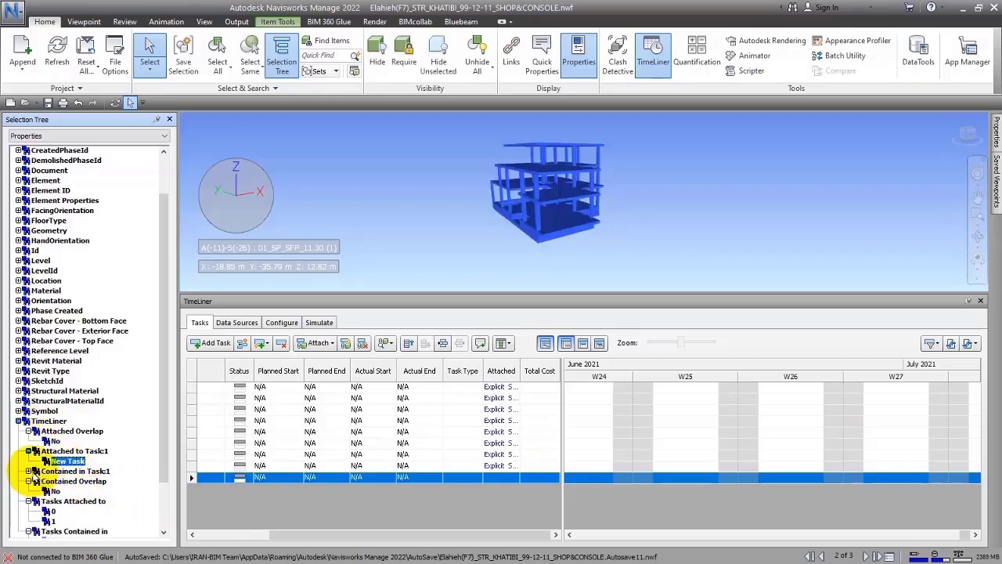
left_click(55, 471)
left_click(28, 470)
left_click(274, 515)
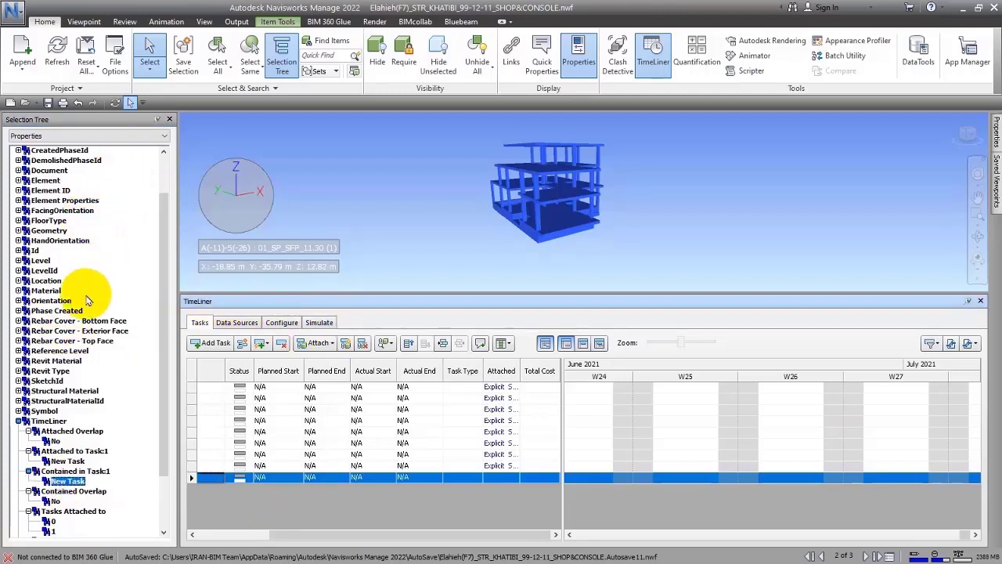
Highlight all items carrying the Level property, expand it, and compare its subproperties with the TimeLiner ones.
left_click(25, 262)
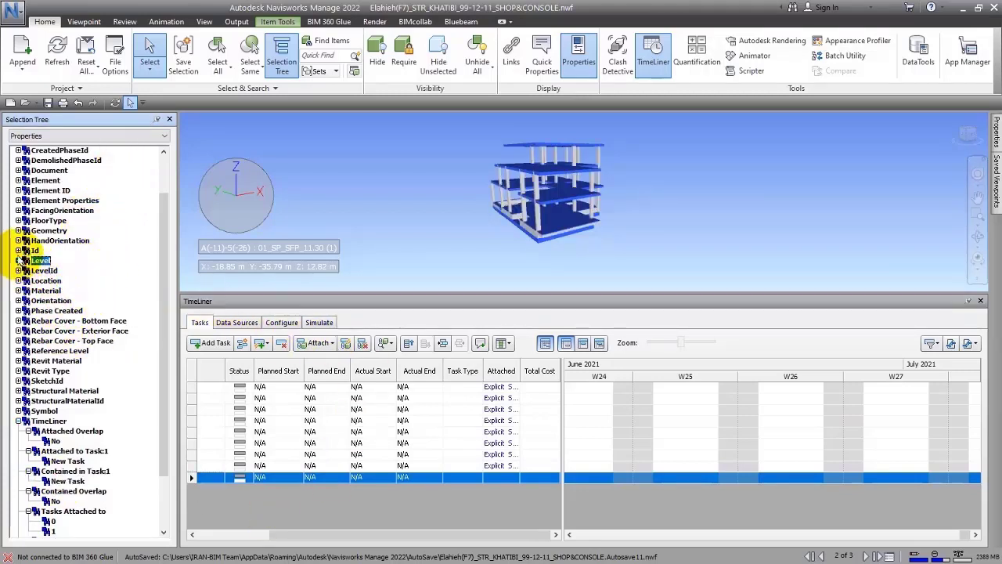
left_click(18, 260)
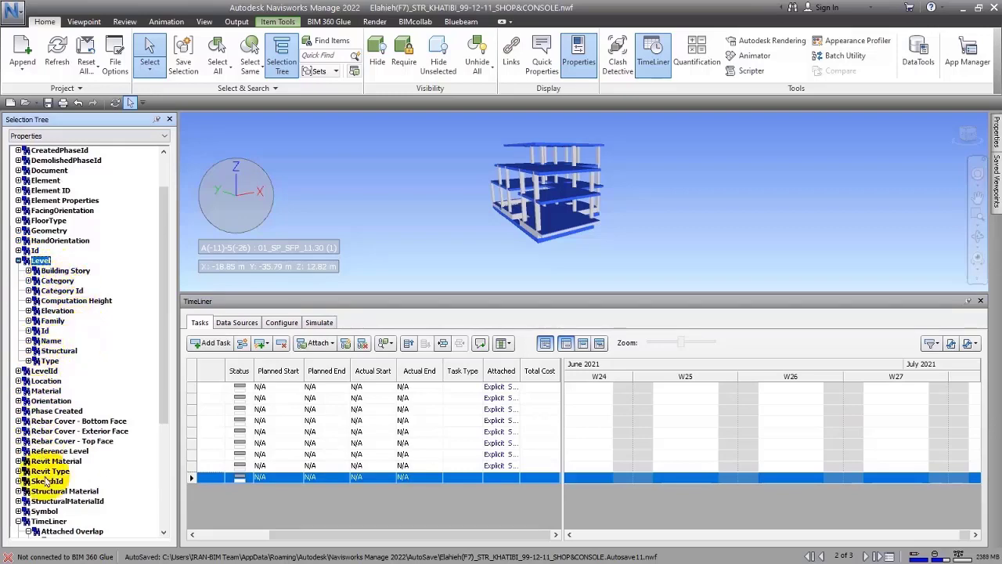
scroll(45, 480, "down", 5)
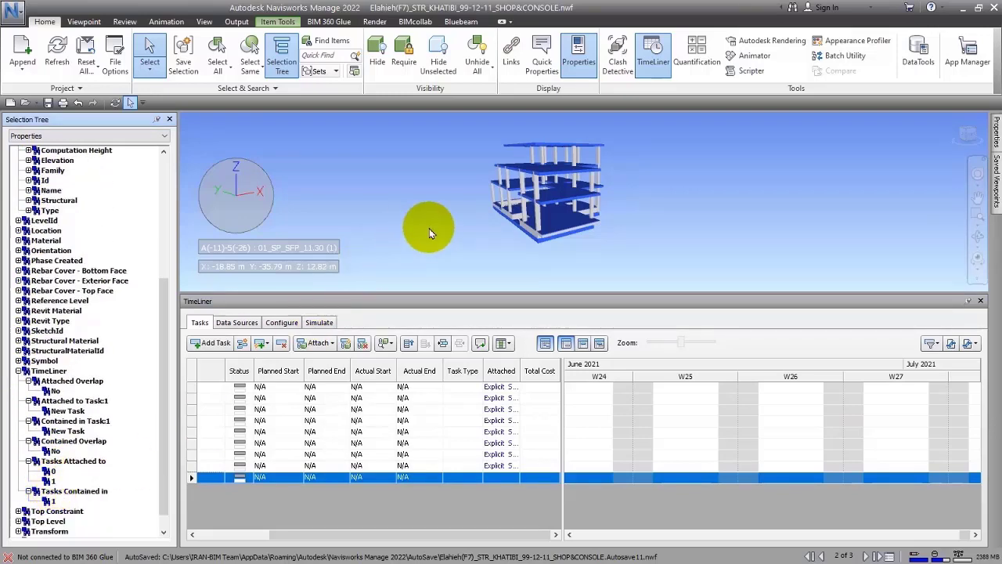
scroll(57, 313, "up", 5)
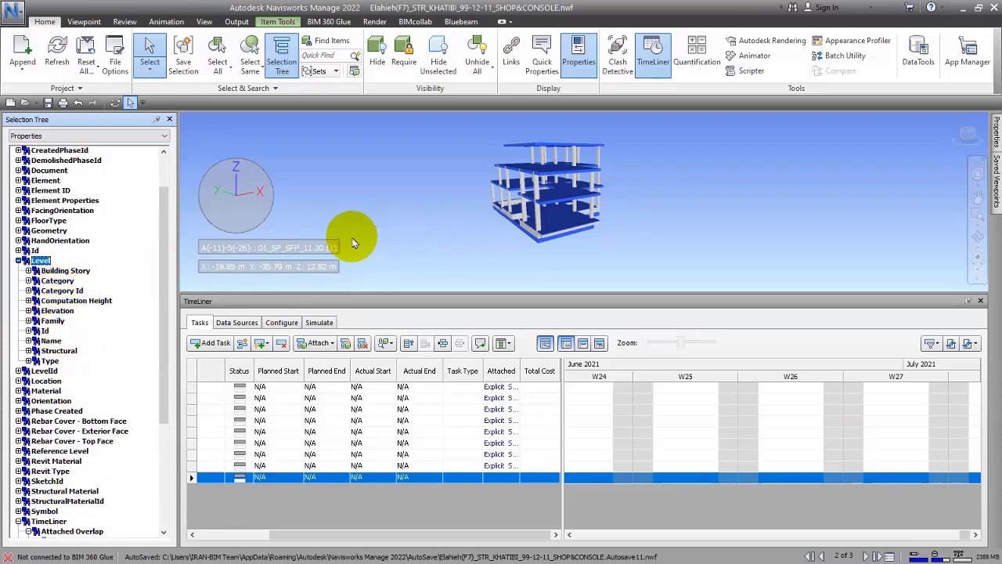
middle_click_drag(353, 237, 338, 241, "shift")
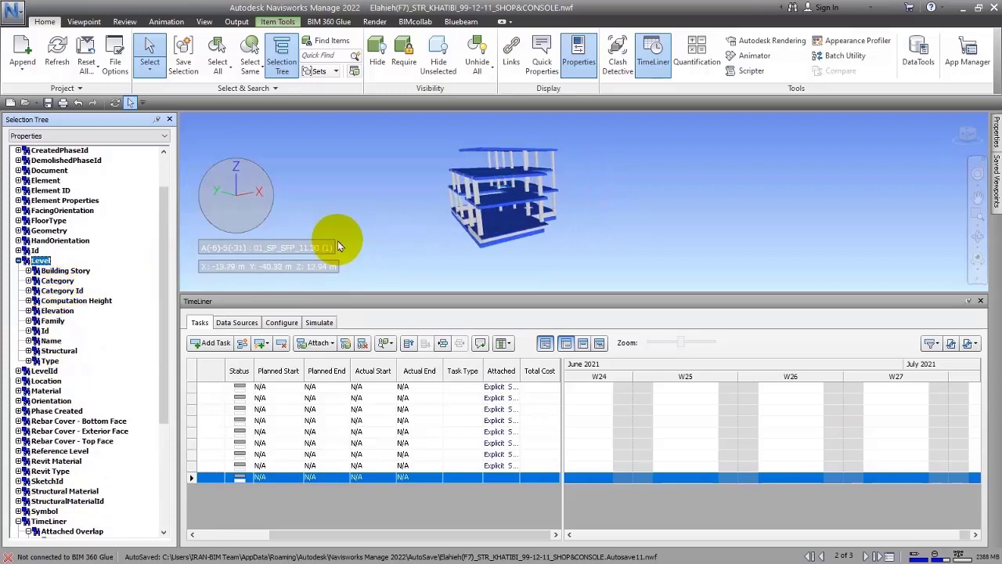
Expand Name under the Level property and highlight each level in turn, from 01_SP_FF_6.30 to 01_SP_SF_10.10.
left_click(69, 270)
left_click(28, 341)
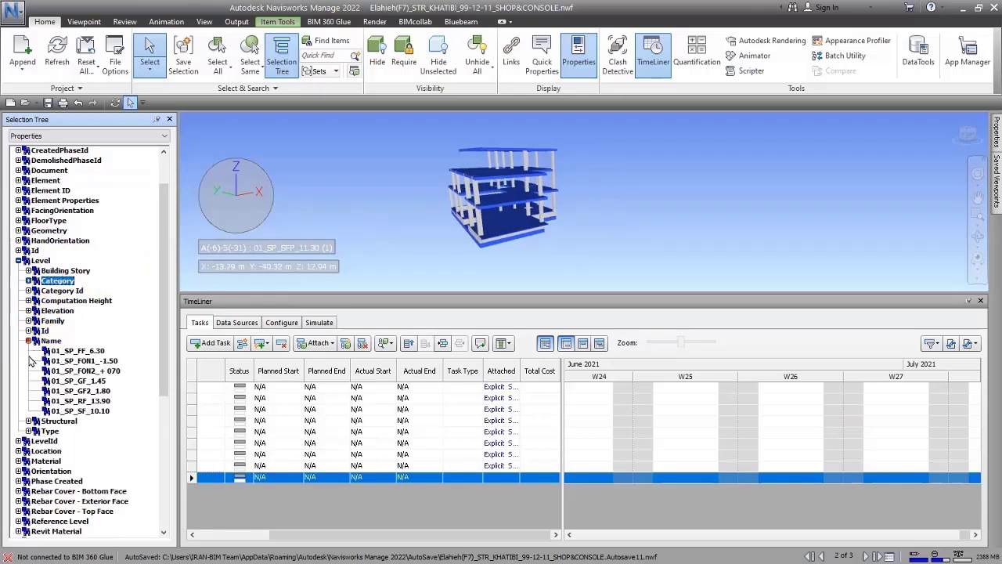
left_click(78, 351)
left_click(81, 361)
left_click(80, 370)
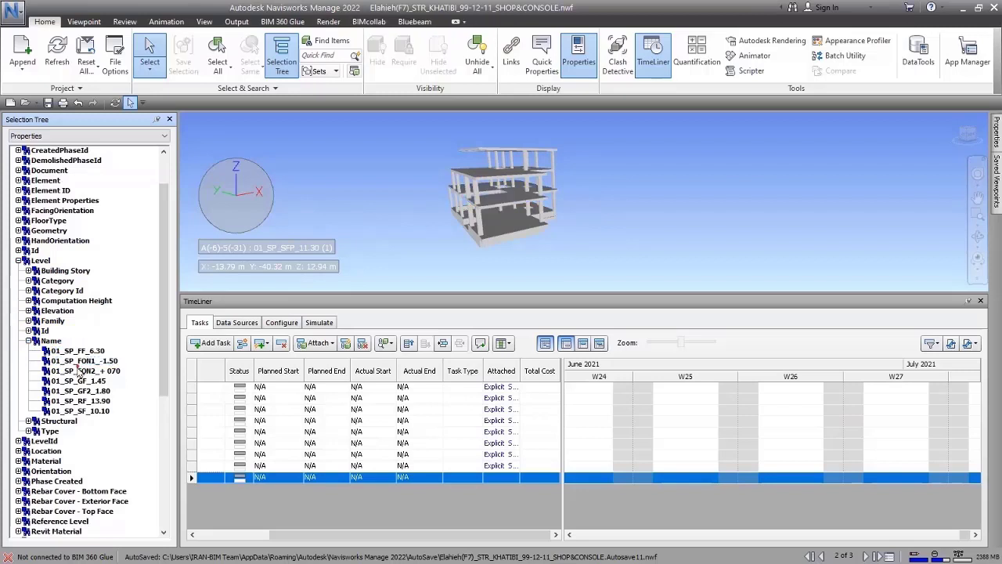
left_click(81, 410)
left_click(81, 401)
left_click(82, 390)
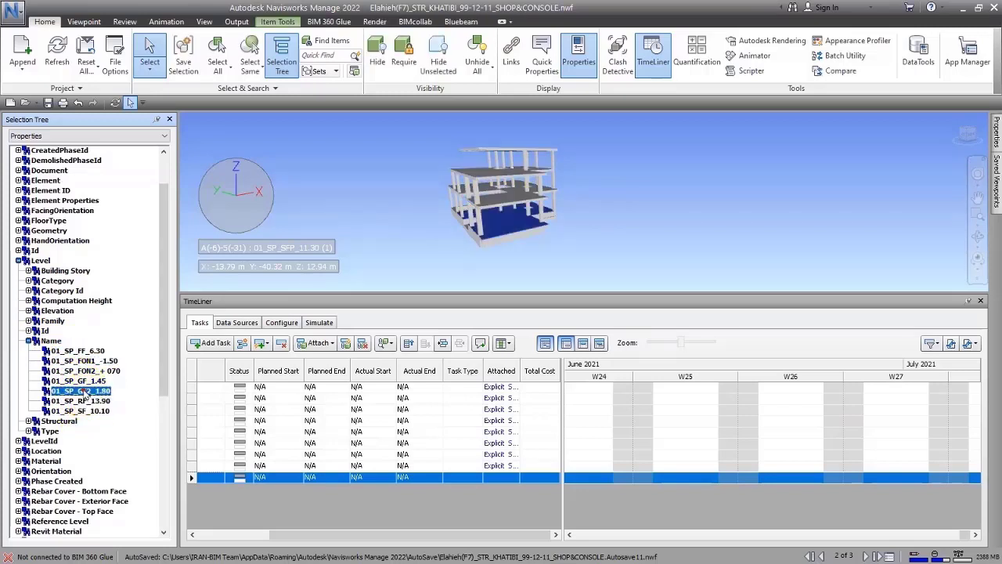
left_click(82, 380)
left_click(58, 361)
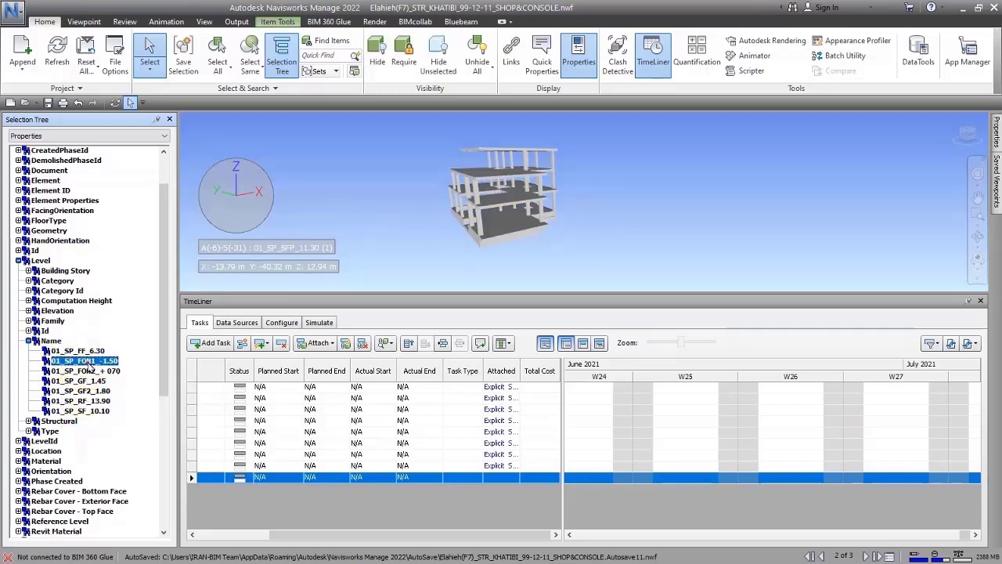
left_click(45, 352)
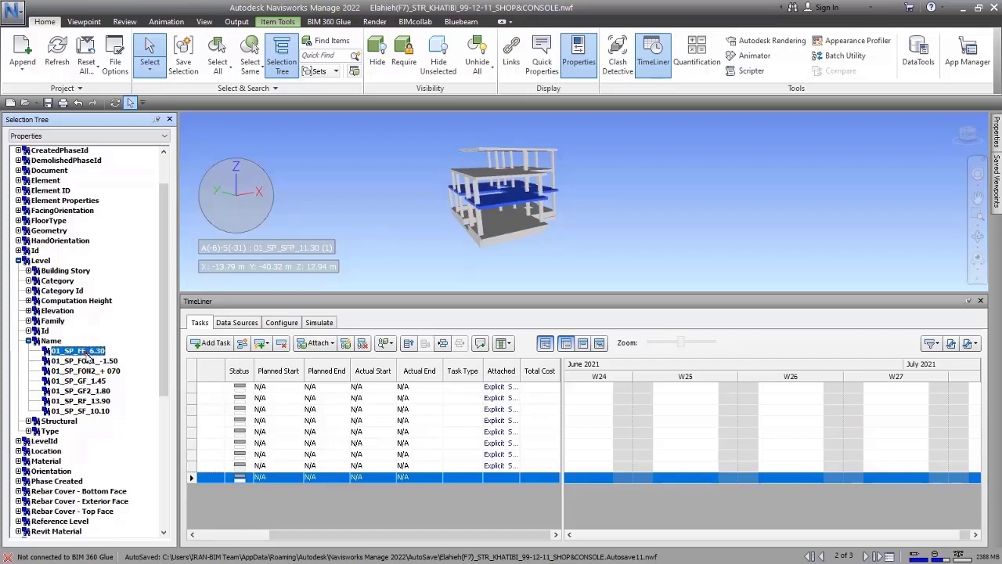
Expand Id under the Level property and highlight the items of several level ids, including 155632, 155606 and 155580.
left_click(28, 330)
left_click(65, 389)
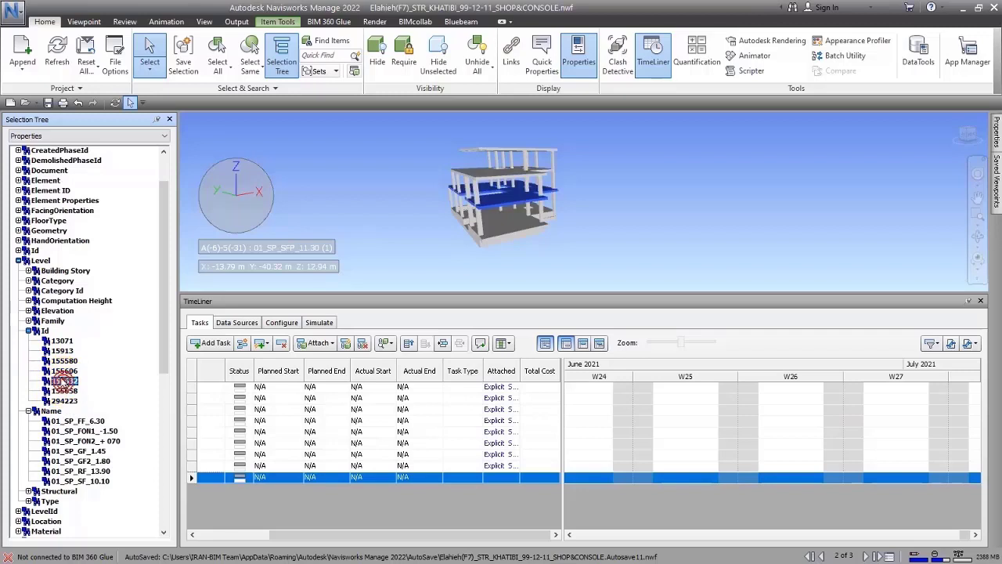
left_click(64, 370)
left_click(64, 361)
Expand Elevation under the Level property and highlight the items at each value in turn, from -4.92 to 45.60.
left_click(29, 326)
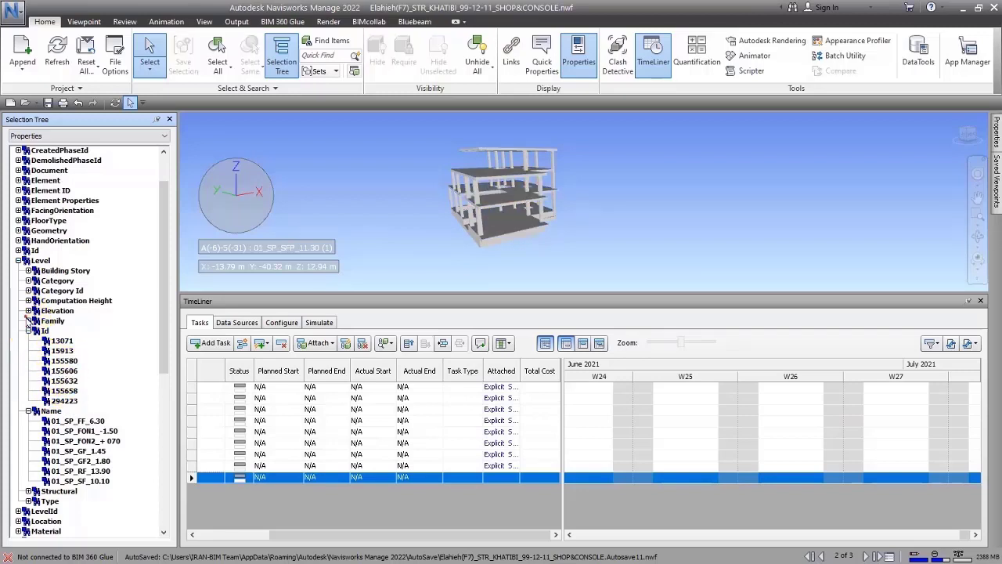
left_click(28, 311)
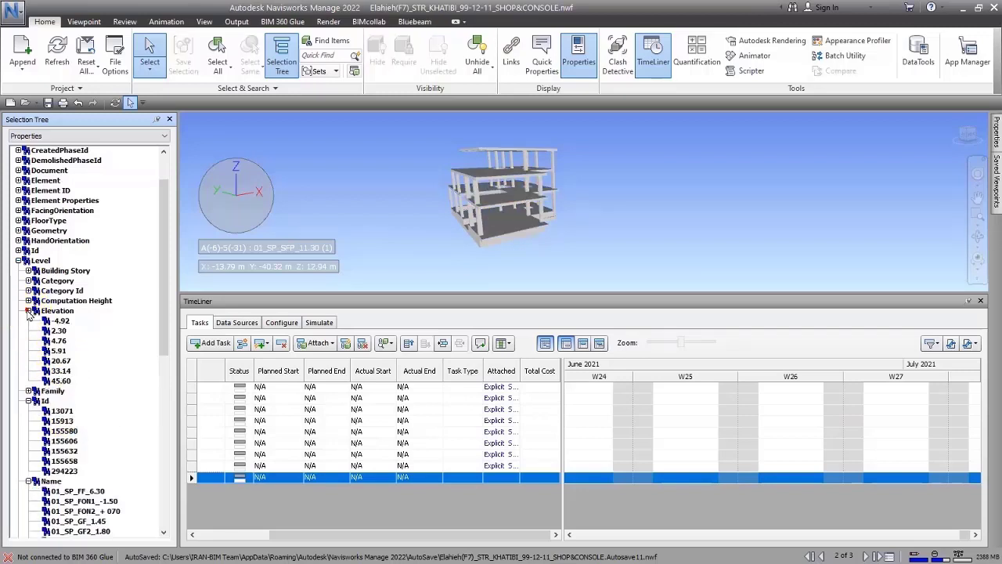
left_click(65, 323)
left_click(60, 329)
left_click(60, 341)
left_click(60, 351)
left_click(61, 361)
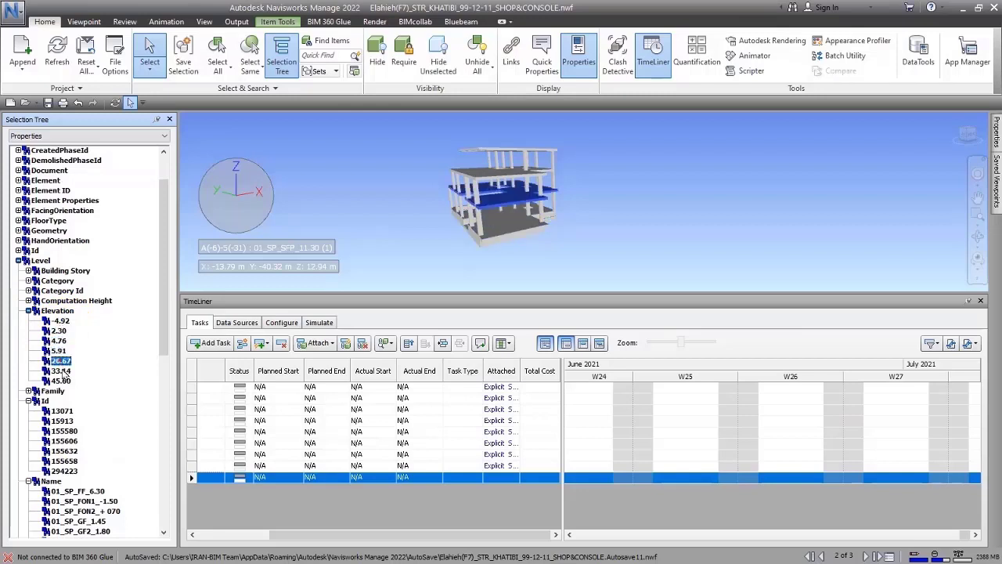
left_click(61, 370)
left_click(60, 380)
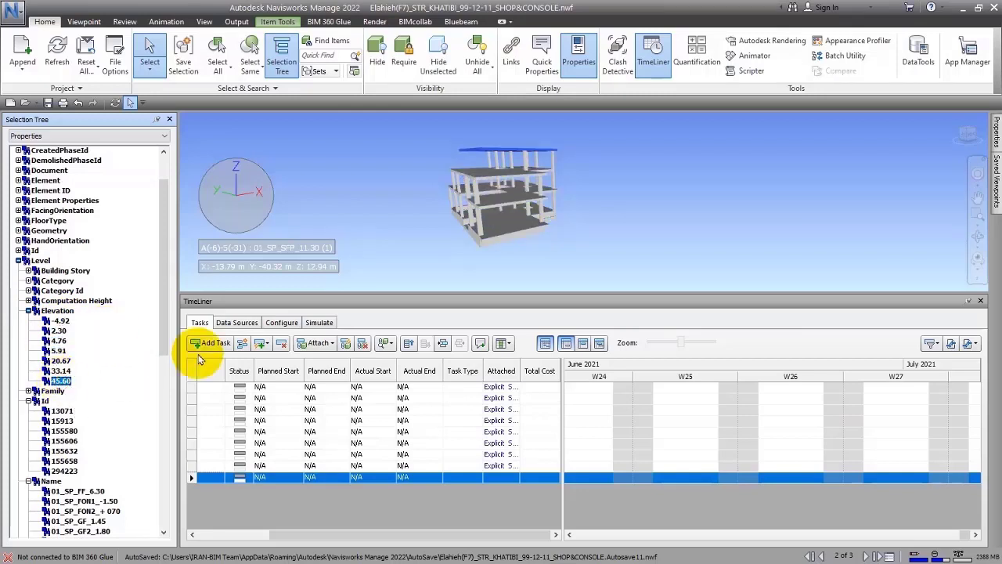